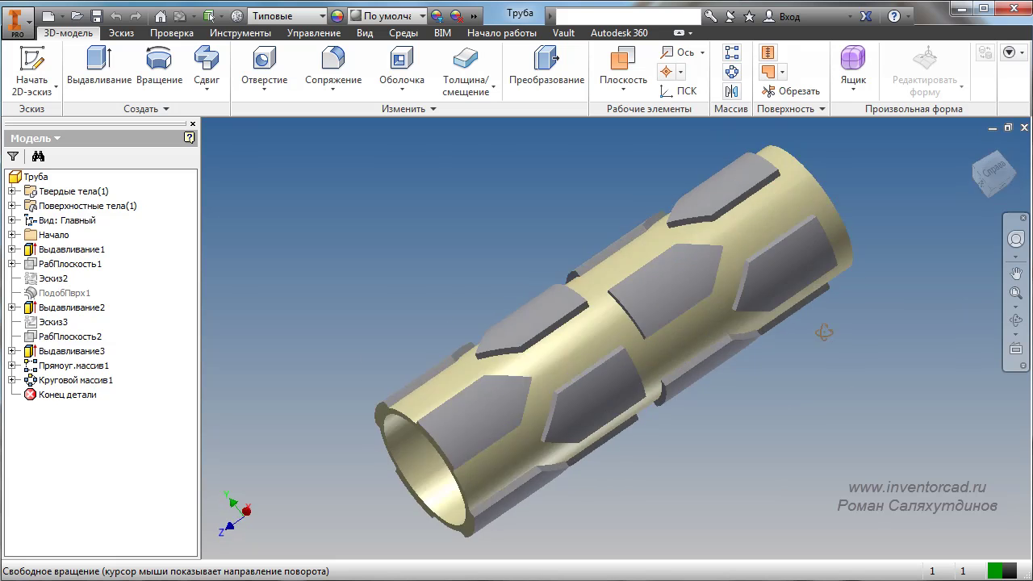
Examine the finished pipe and its raised pointed pads from several angles, including the end face and the isometric home view.
{"action": "key", "text": "Escape"}
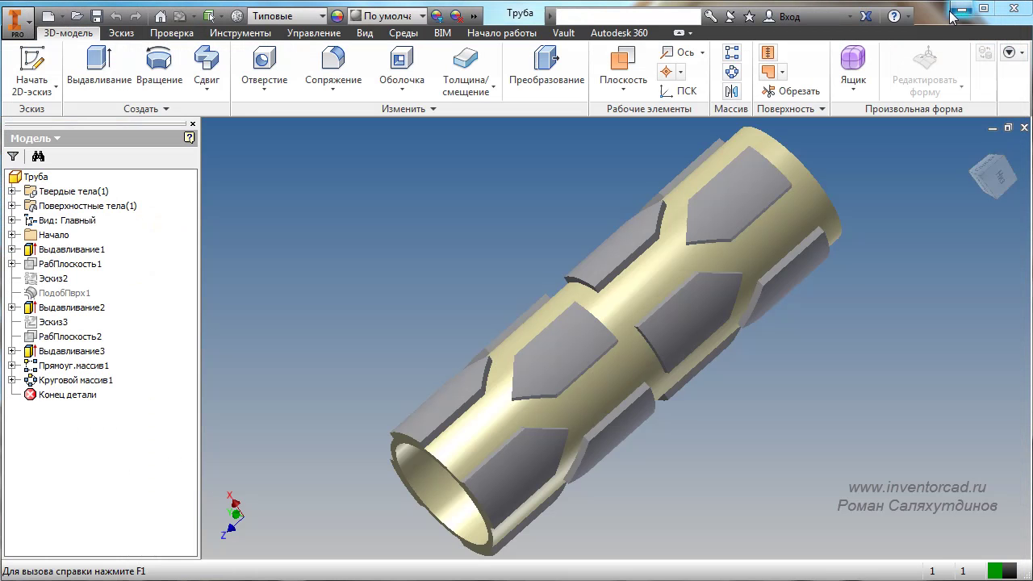
{"action": "left_click", "coordinate": [947, 9]}
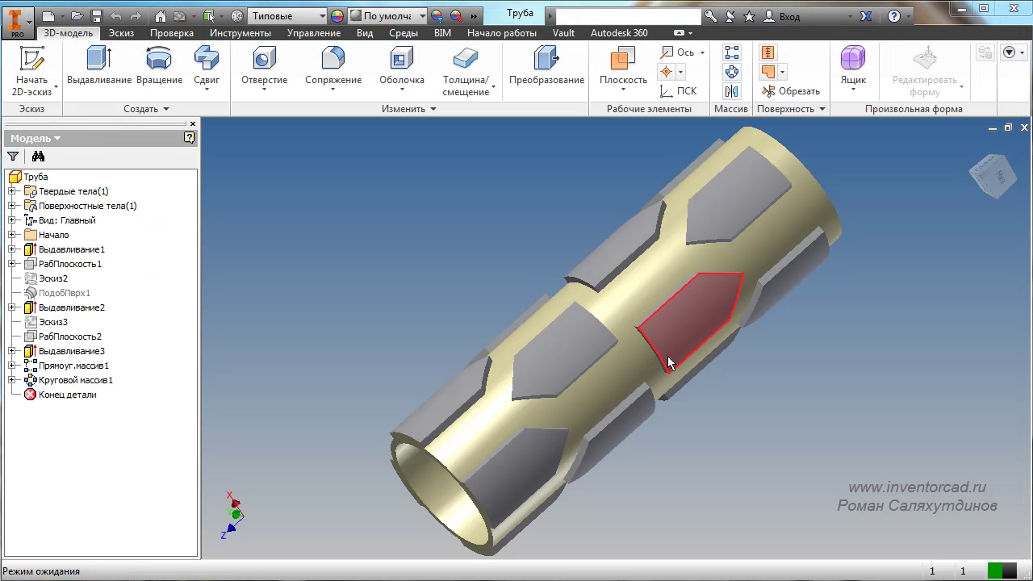
{"action": "middle_click_drag", "start_coordinate": [772, 372], "coordinate": [935, 303], "text": "shift"}
{"action": "left_click", "coordinate": [994, 179]}
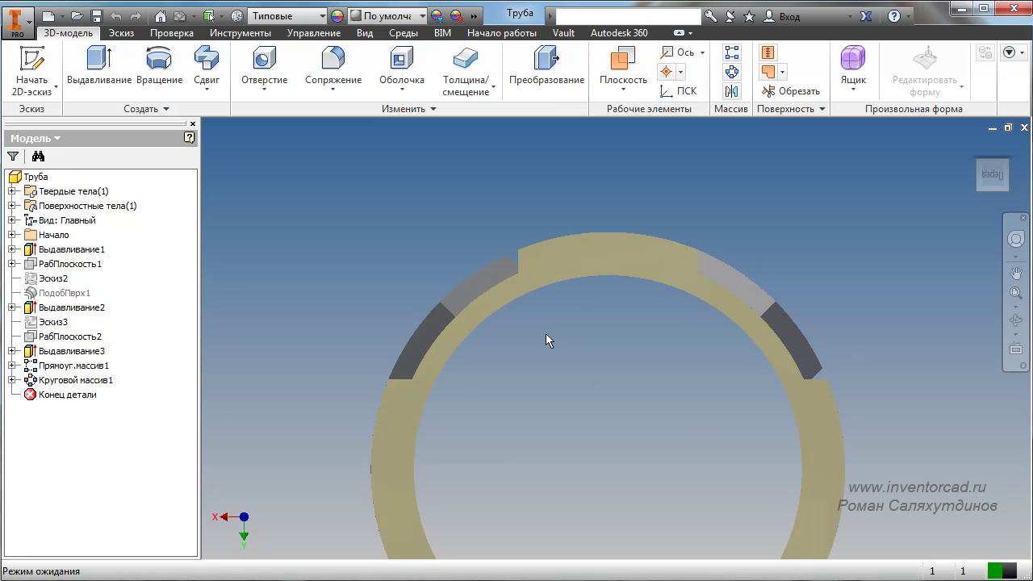
{"action": "middle_click_drag", "start_coordinate": [583, 329], "coordinate": [538, 183], "text": "shift"}
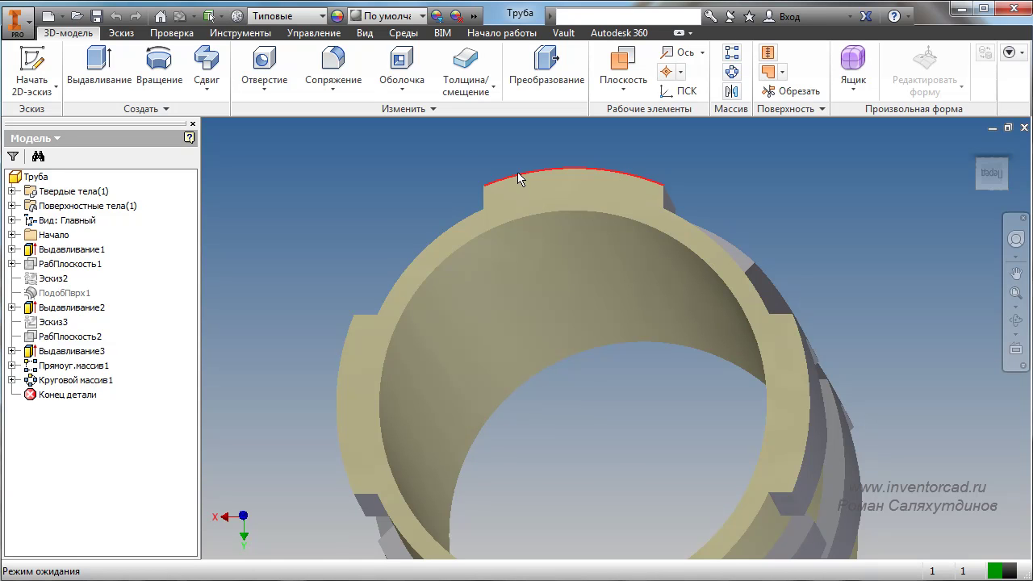
{"action": "scroll", "coordinate": [677, 218], "scroll_direction": "down", "scroll_amount": 5}
{"action": "middle_click_drag", "start_coordinate": [719, 253], "coordinate": [944, 238], "text": "shift"}
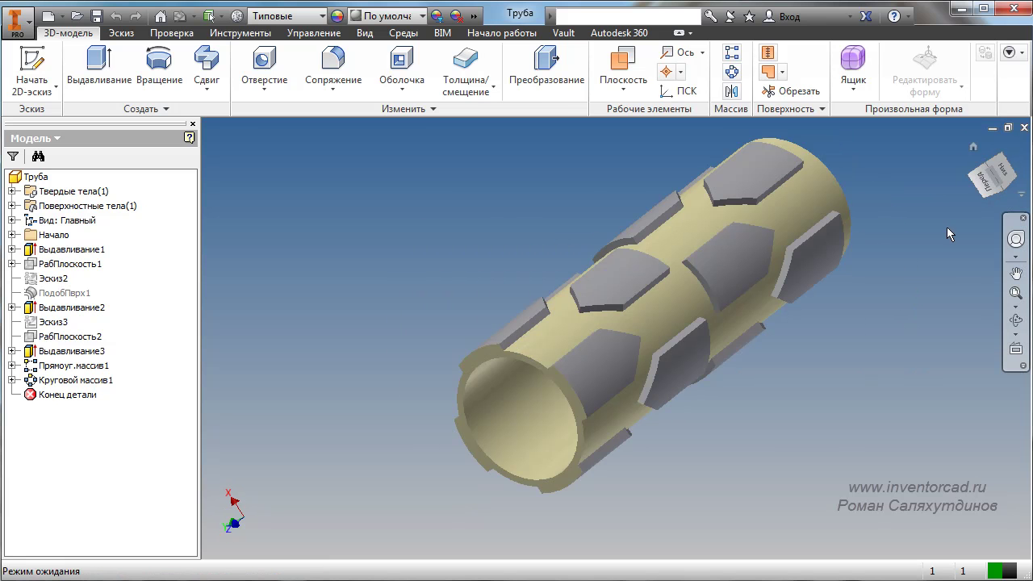
{"action": "key", "text": "F6"}
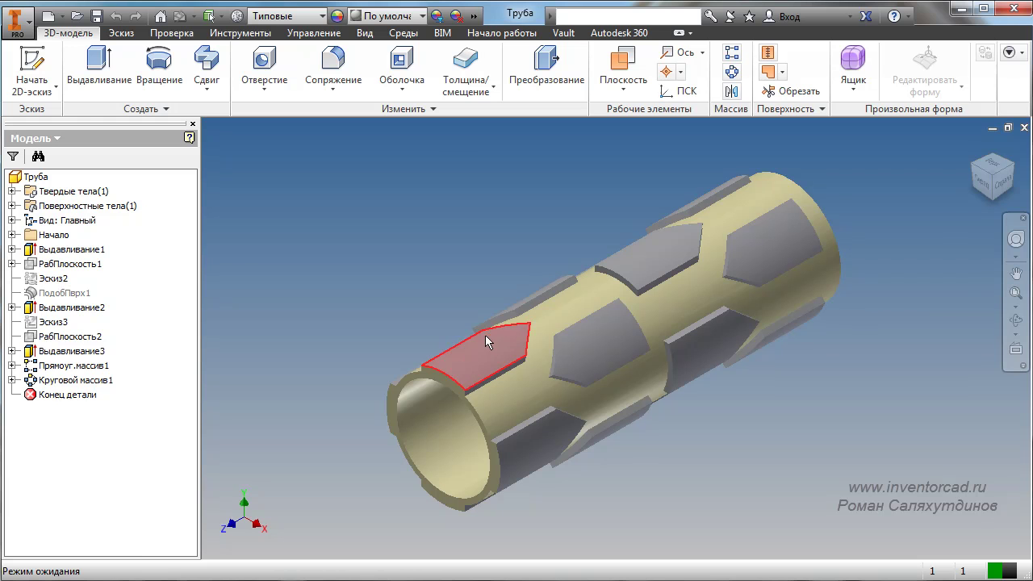
Create a new part and start a 2D sketch on its front XY plane.
{"action": "left_click", "coordinate": [64, 16]}
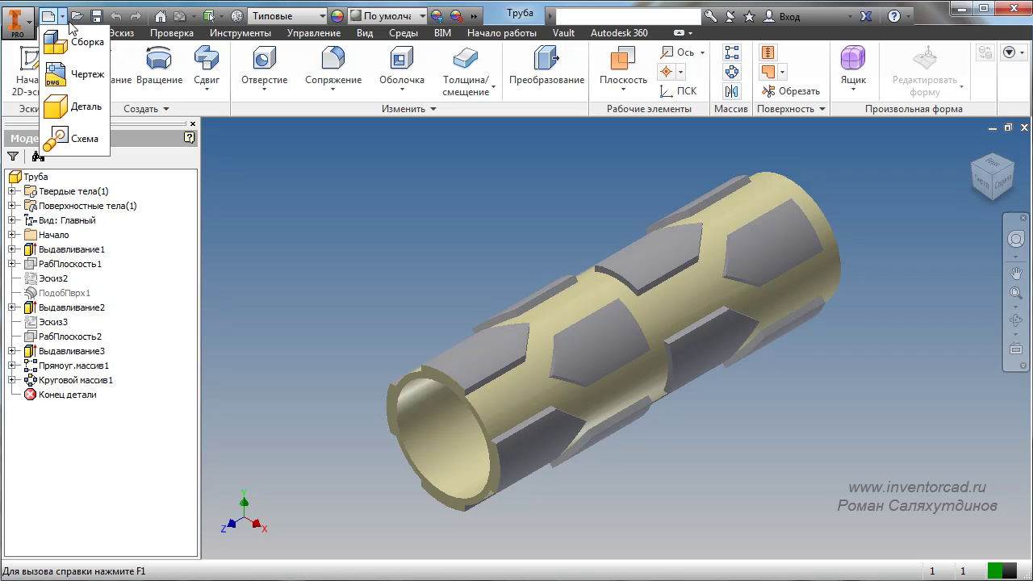
{"action": "left_click", "coordinate": [94, 111]}
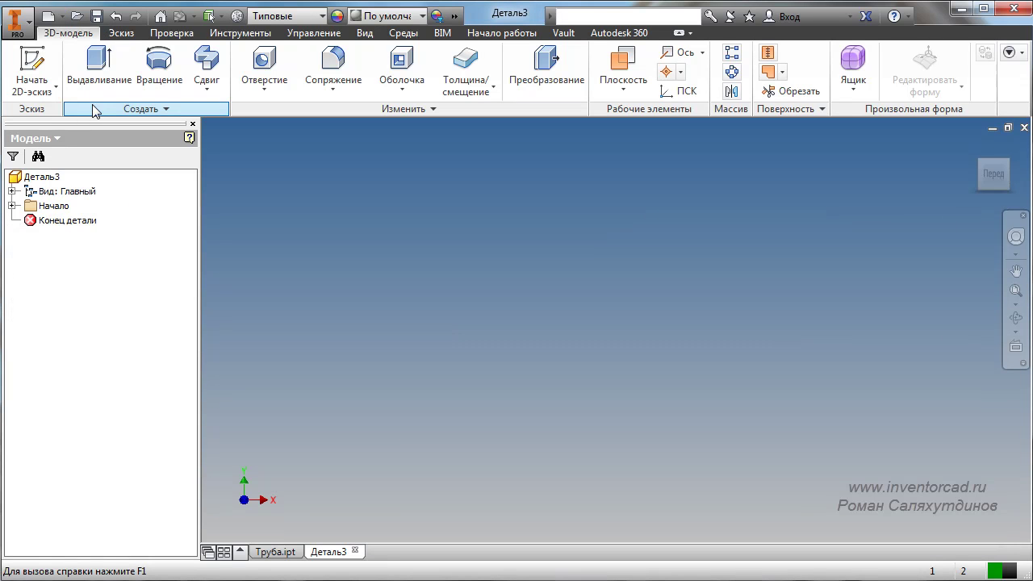
{"action": "left_click", "coordinate": [33, 64]}
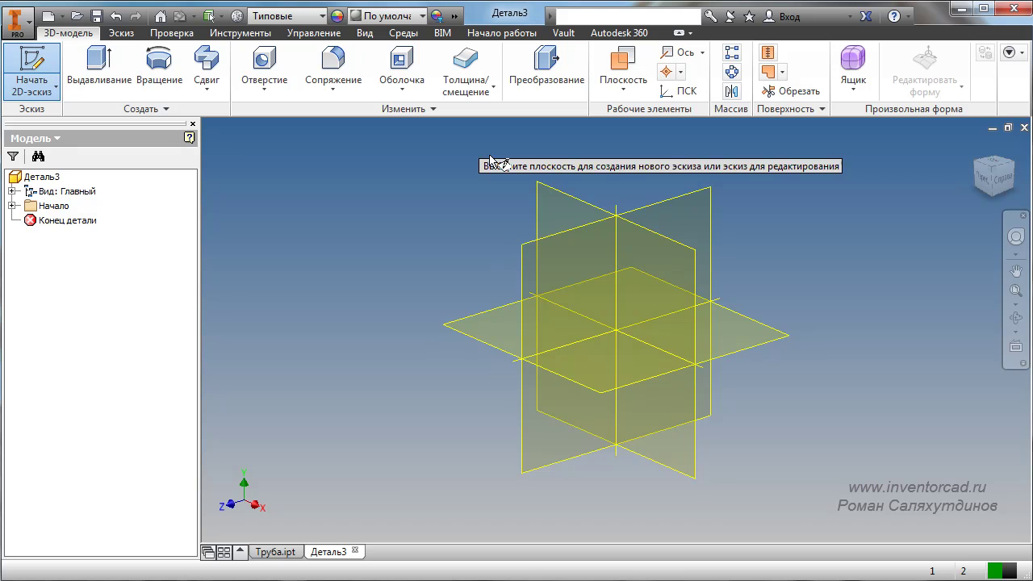
{"action": "left_click", "coordinate": [555, 206]}
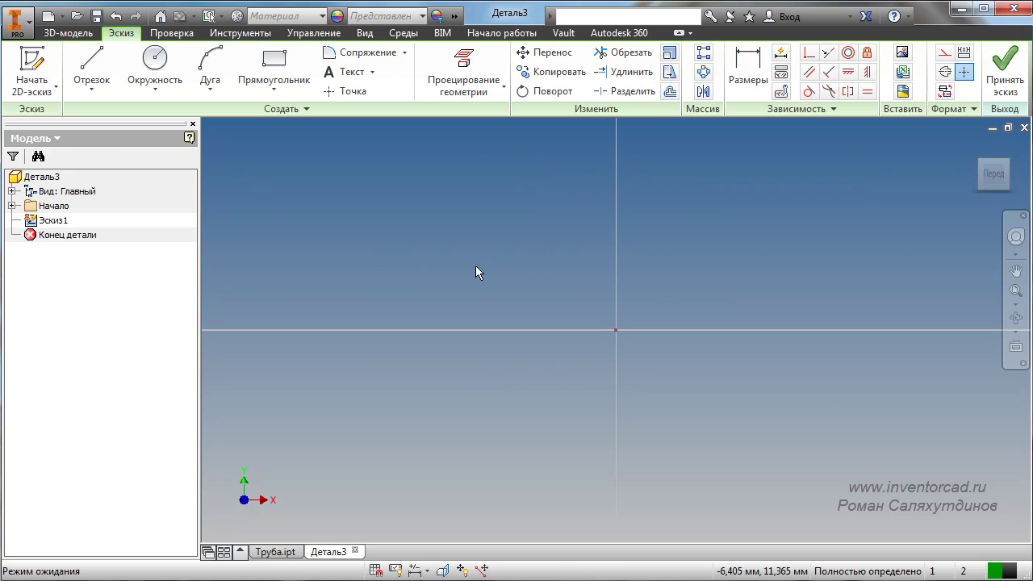
Draw a circle centred on the sketch origin, dimensioned by its diameter of 60 mm.
{"action": "left_click", "coordinate": [158, 68]}
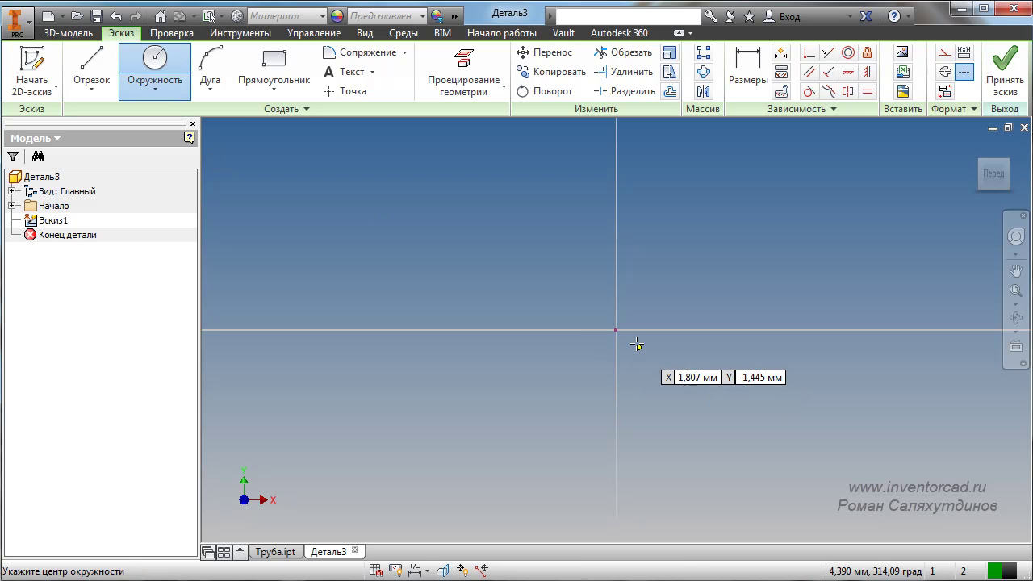
{"action": "left_click", "coordinate": [616, 329]}
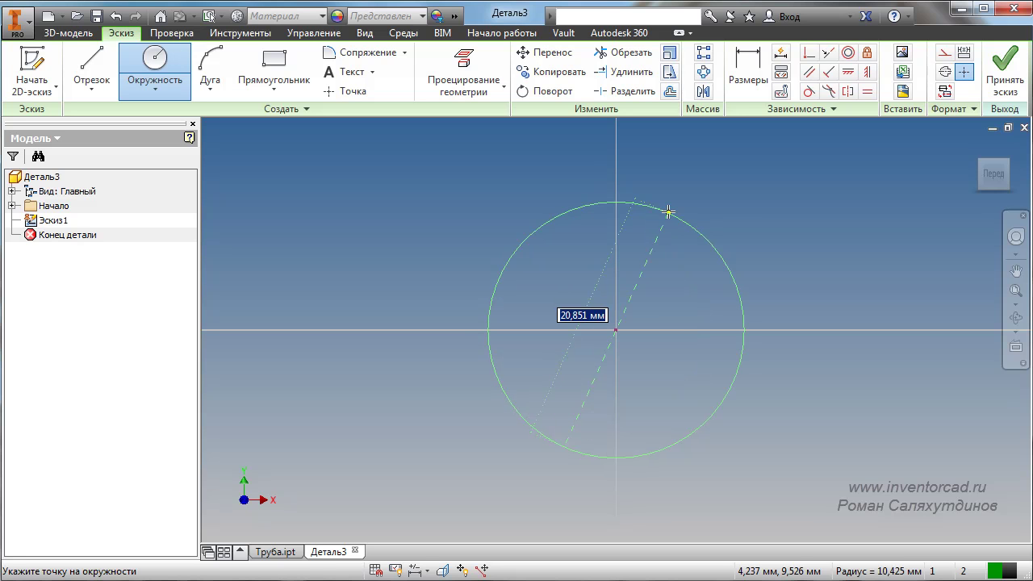
{"action": "right_click", "coordinate": [668, 213]}
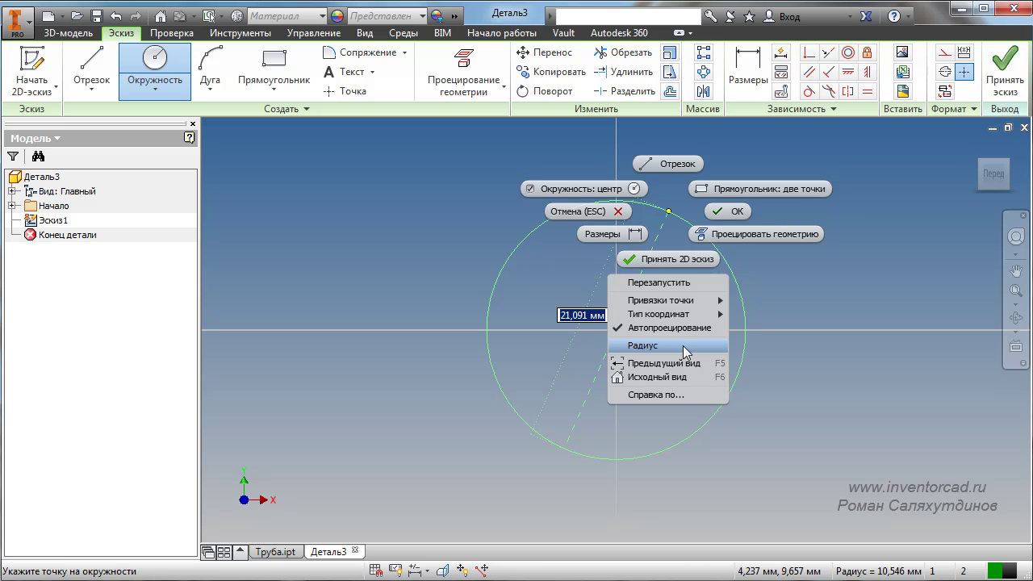
{"action": "left_click", "coordinate": [652, 345]}
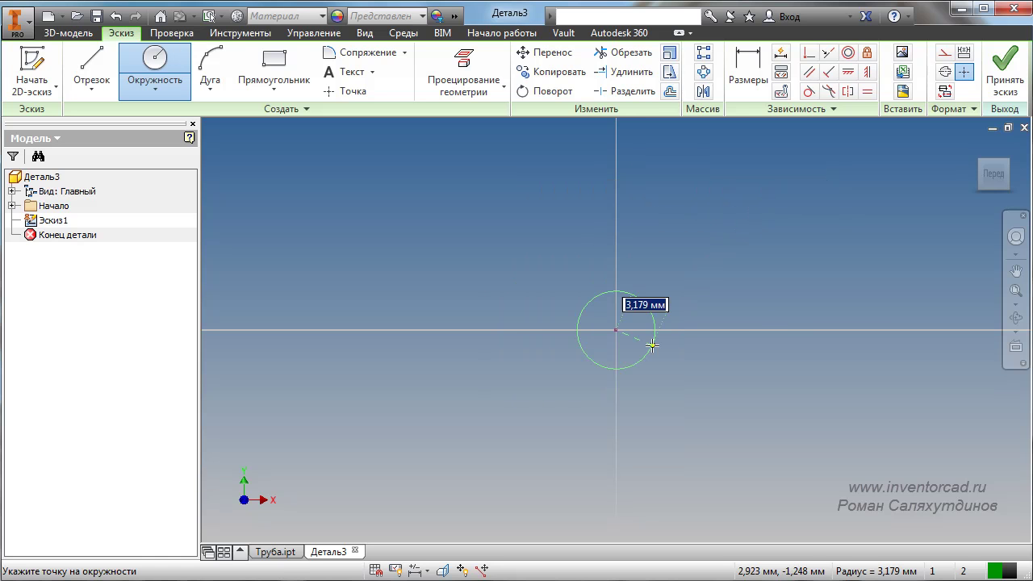
{"action": "right_click", "coordinate": [687, 228]}
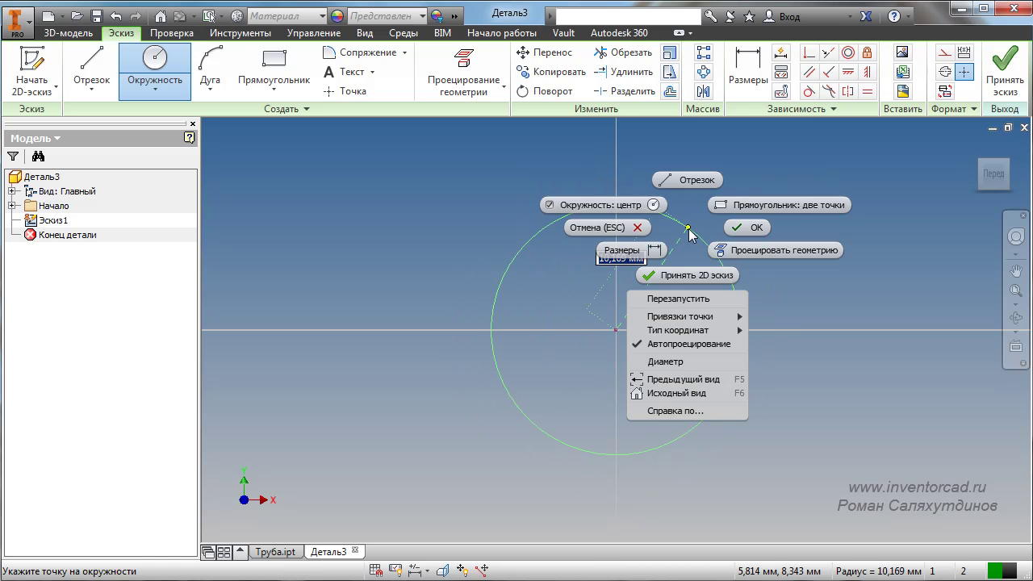
{"action": "left_click", "coordinate": [664, 362]}
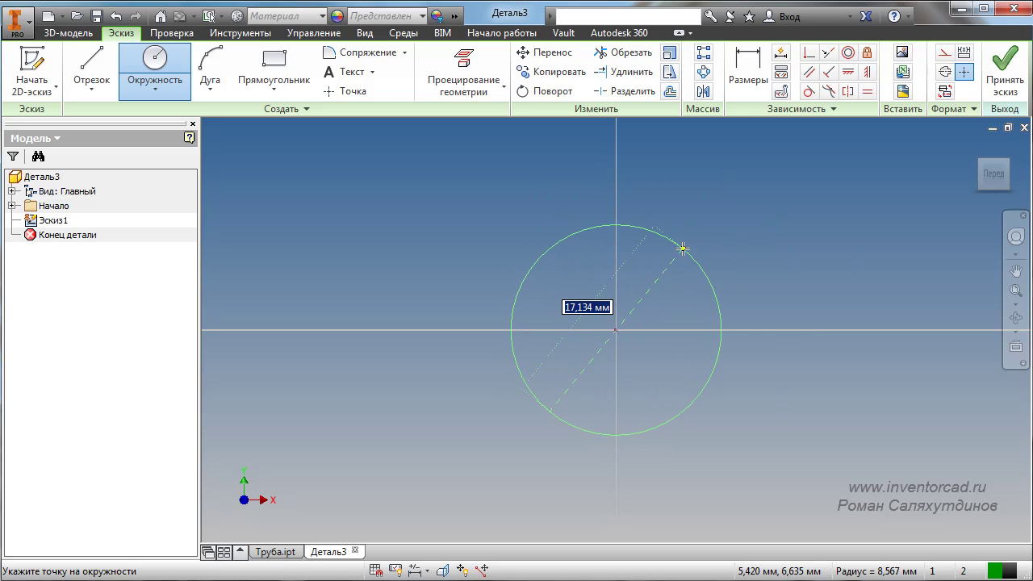
{"action": "type", "text": "60"}
{"action": "key", "text": "Return"}
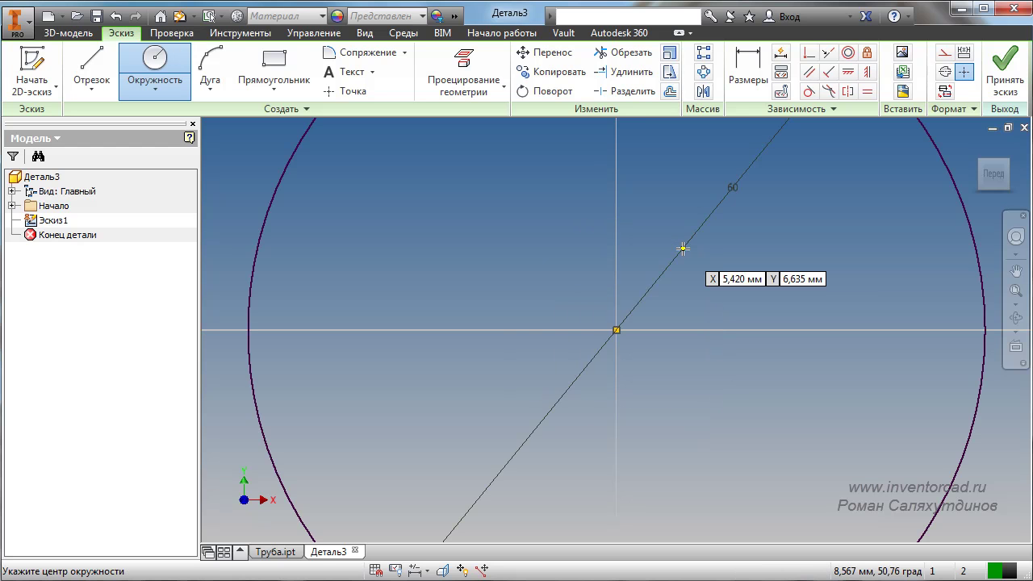
Add a concentric circle with a diameter of 54 mm inside the 60 mm circle.
{"action": "scroll", "coordinate": [683, 249], "scroll_direction": "down", "scroll_amount": 5}
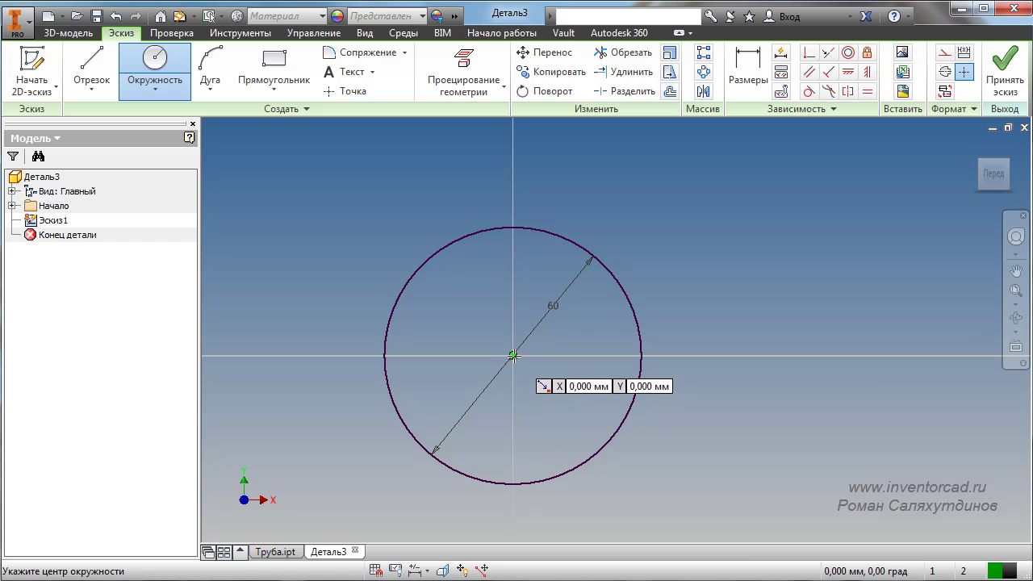
{"action": "left_click", "coordinate": [513, 355]}
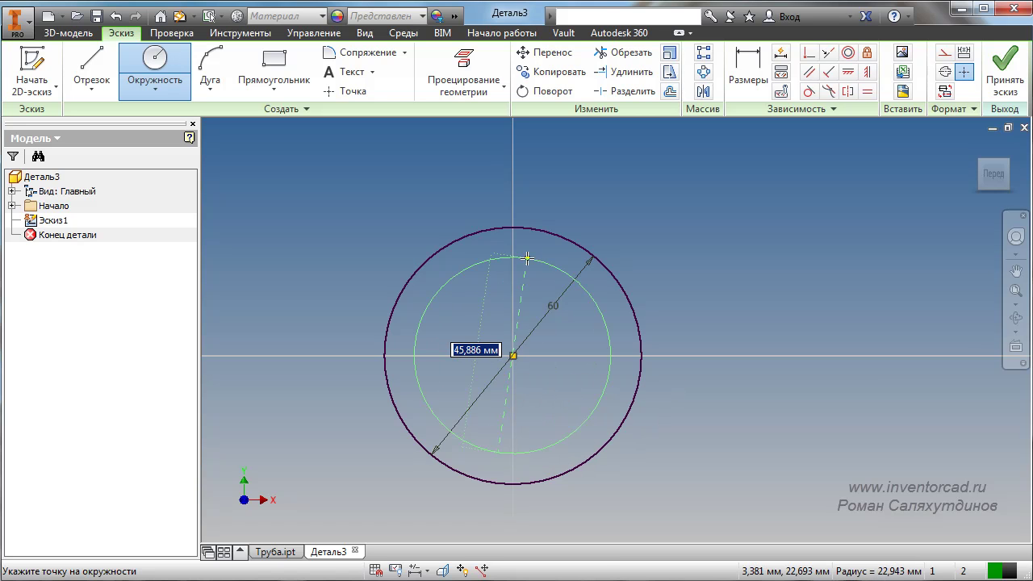
{"action": "type", "text": "54"}
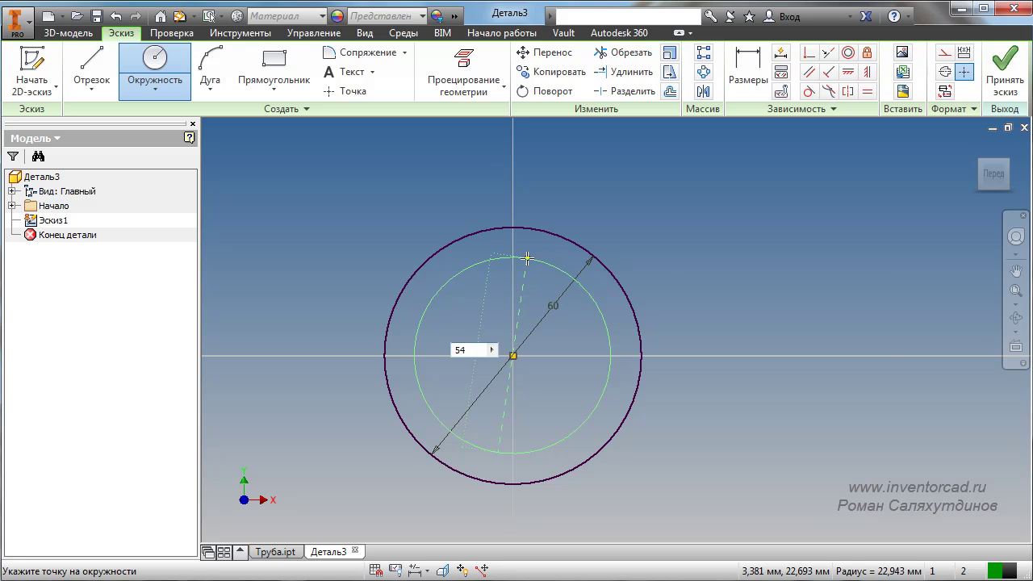
{"action": "key", "text": "Return"}
{"action": "middle_click_drag", "start_coordinate": [710, 324], "coordinate": [794, 341]}
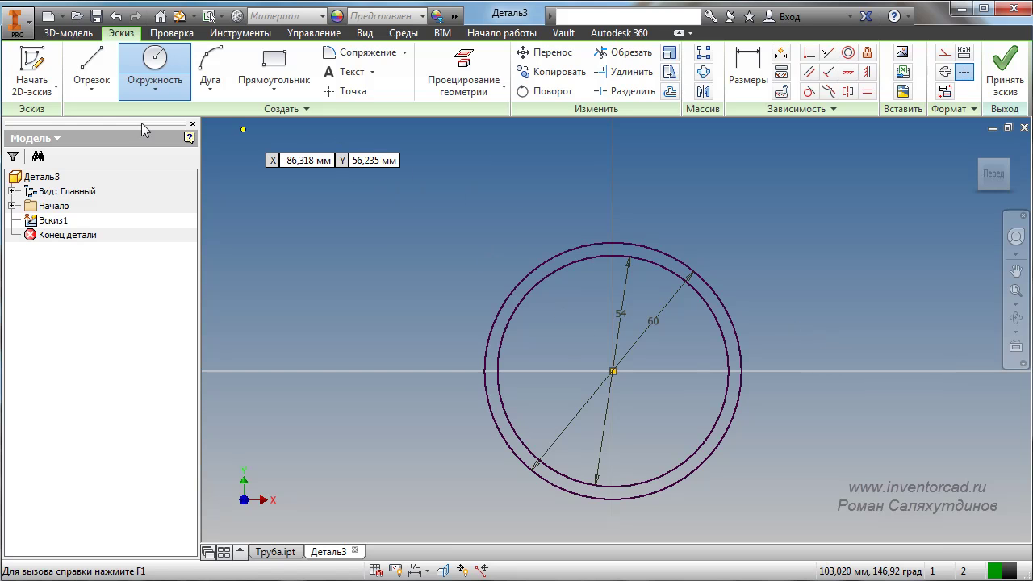
Extrude the ring between the two circles 200 mm in the reverse direction as a solid.
{"action": "left_click", "coordinate": [70, 33]}
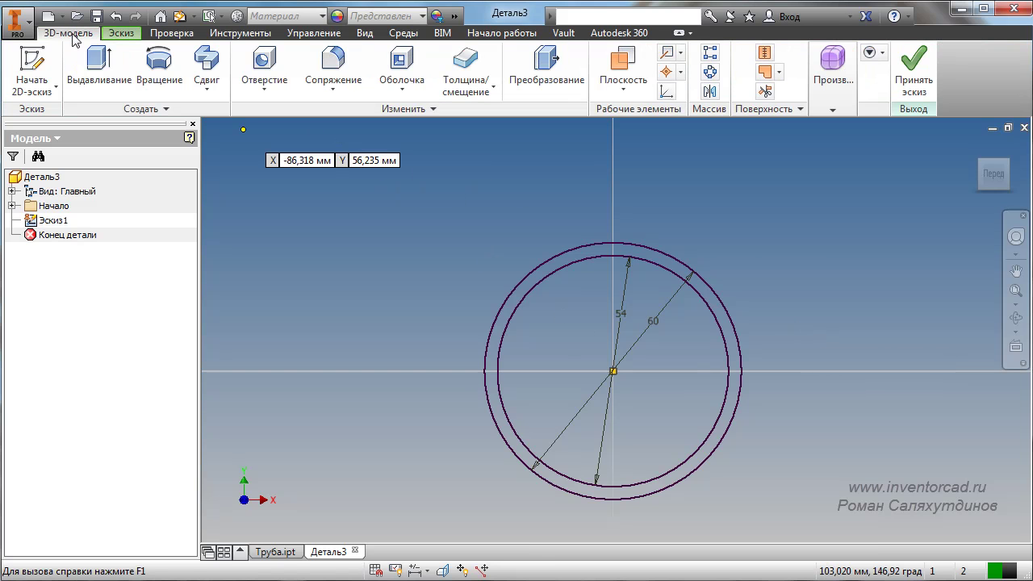
{"action": "left_click", "coordinate": [99, 66]}
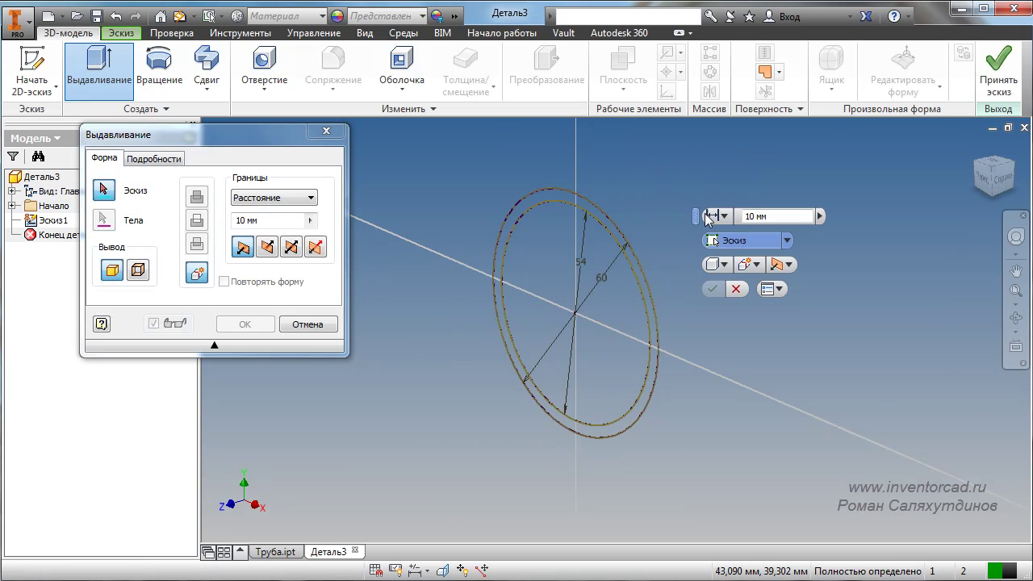
{"action": "left_click_drag", "start_coordinate": [708, 216], "coordinate": [824, 292]}
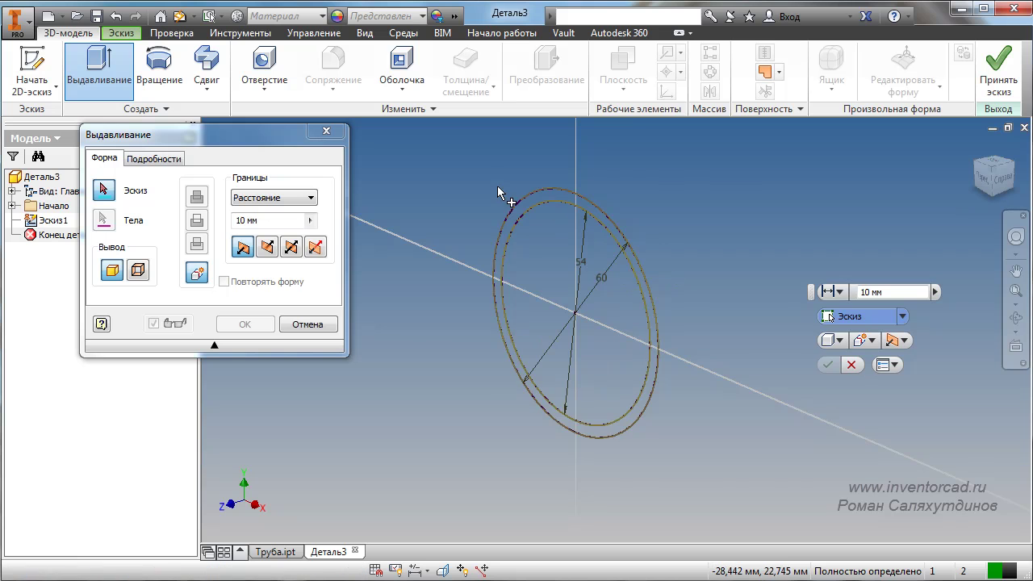
{"action": "scroll", "coordinate": [496, 186], "scroll_direction": "down", "scroll_amount": 3}
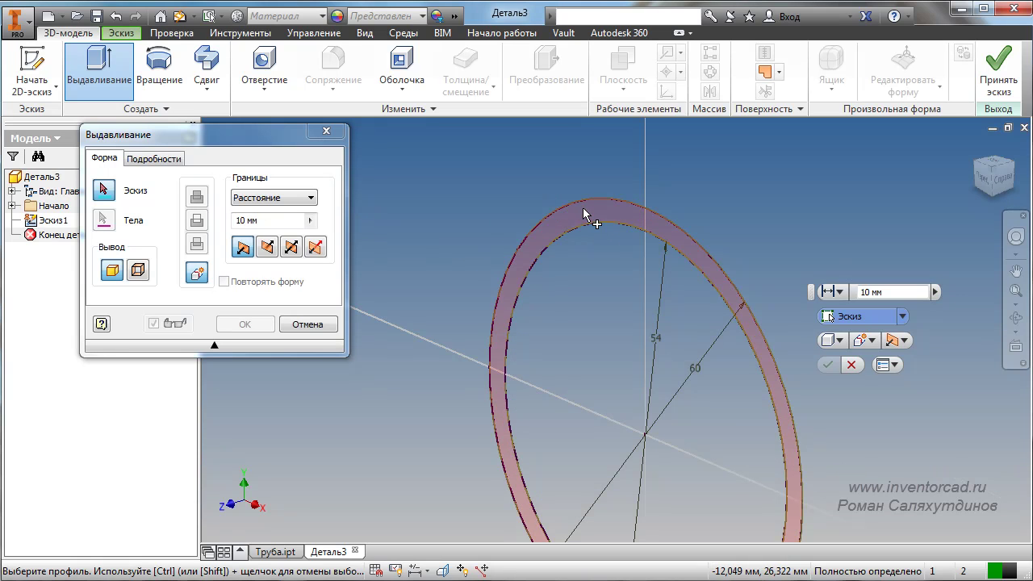
{"action": "left_click", "coordinate": [582, 207]}
{"action": "scroll", "coordinate": [582, 208], "scroll_direction": "up", "scroll_amount": 3}
{"action": "scroll", "coordinate": [565, 211], "scroll_direction": "down", "scroll_amount": 2}
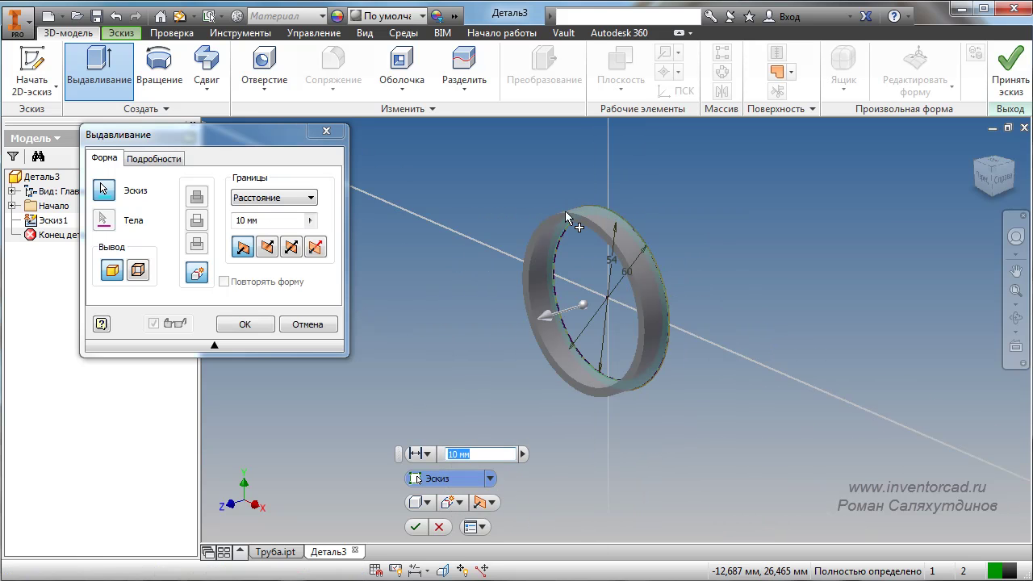
{"action": "left_click", "coordinate": [267, 246]}
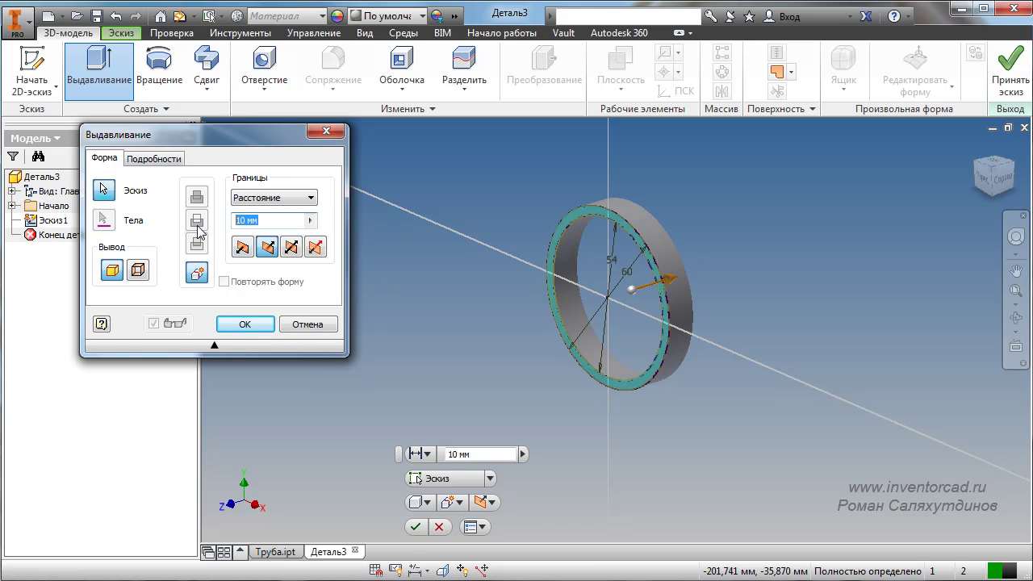
{"action": "double_click", "coordinate": [464, 455]}
{"action": "type", "text": "20"}
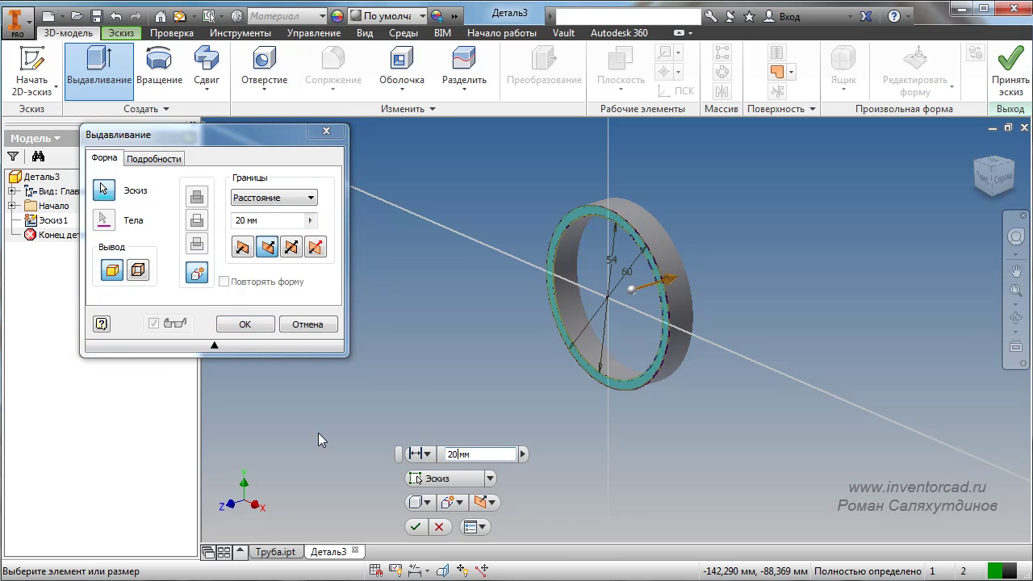
{"action": "type", "text": "0"}
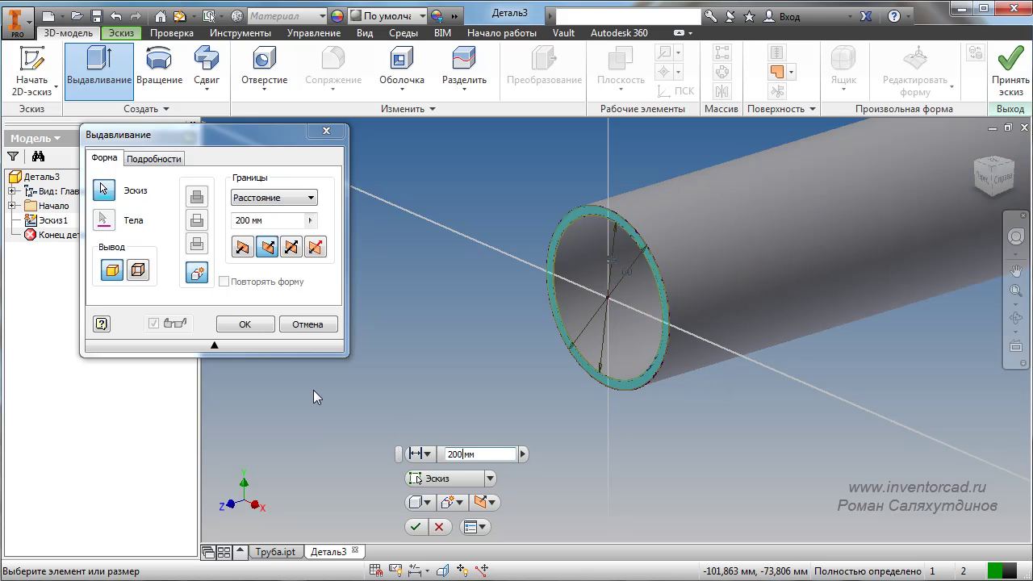
{"action": "left_click", "coordinate": [416, 526]}
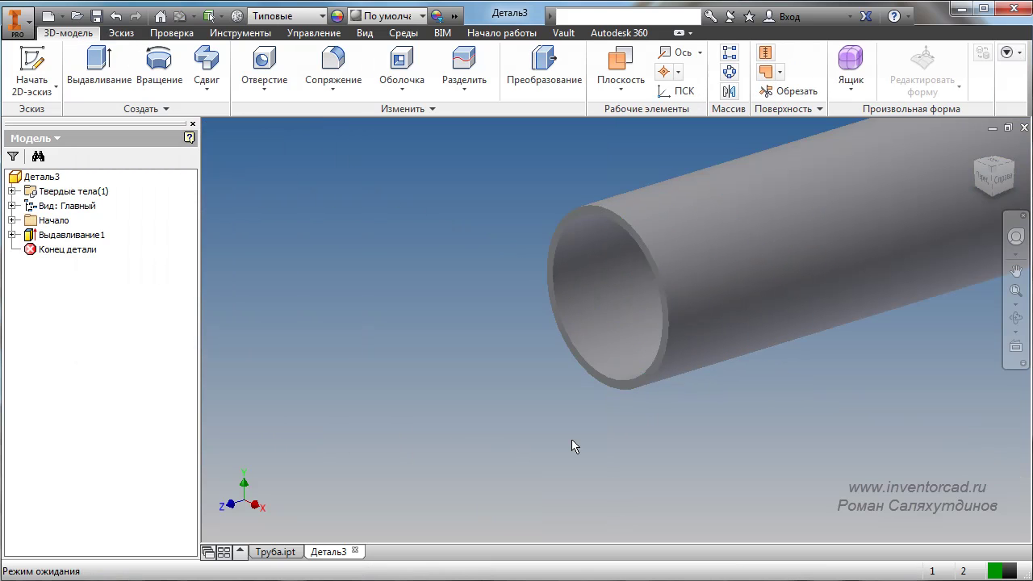
Turn the pipe to an isometric corner view, set that view as the home view, and restore it after orbiting.
{"action": "key", "text": "Home"}
{"action": "middle_click_drag", "start_coordinate": [559, 479], "coordinate": [611, 445]}
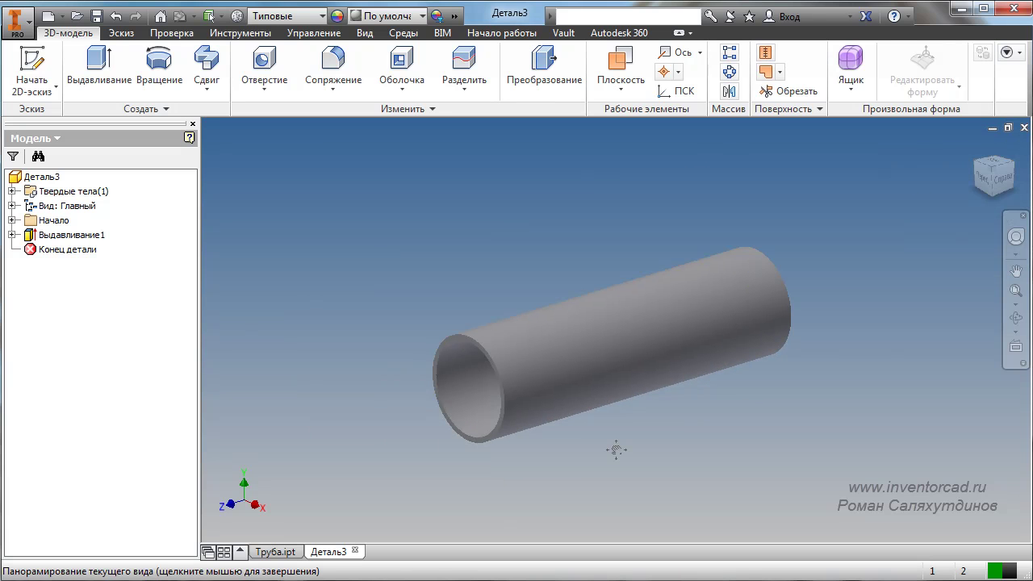
{"action": "key", "text": "F2"}
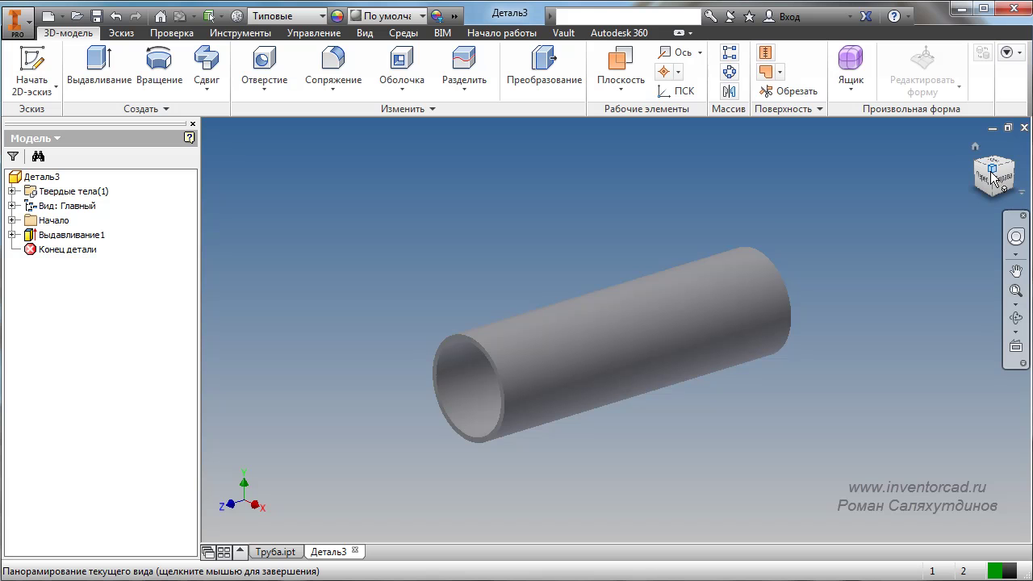
{"action": "left_click", "coordinate": [991, 173]}
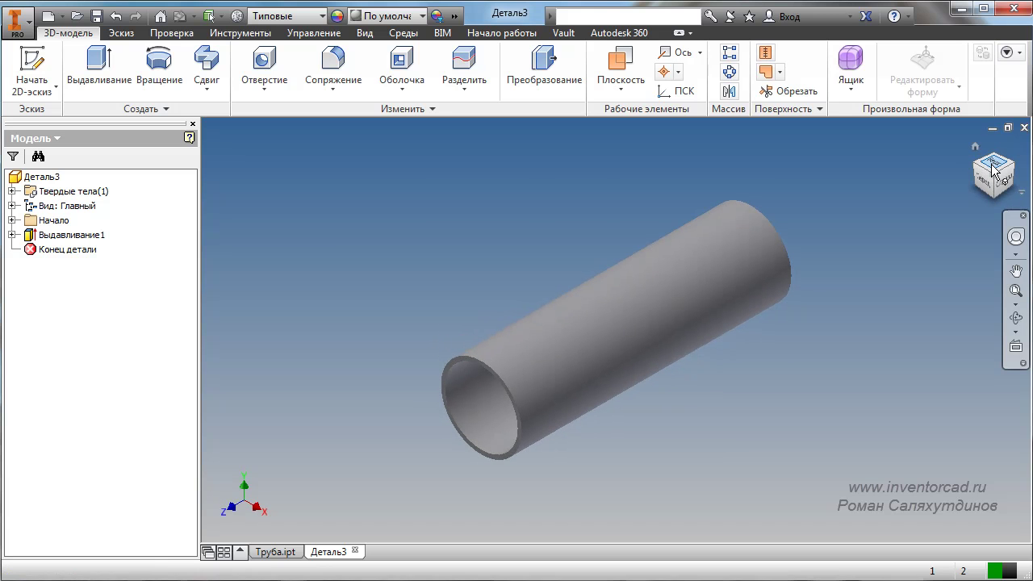
{"action": "key", "text": "F2"}
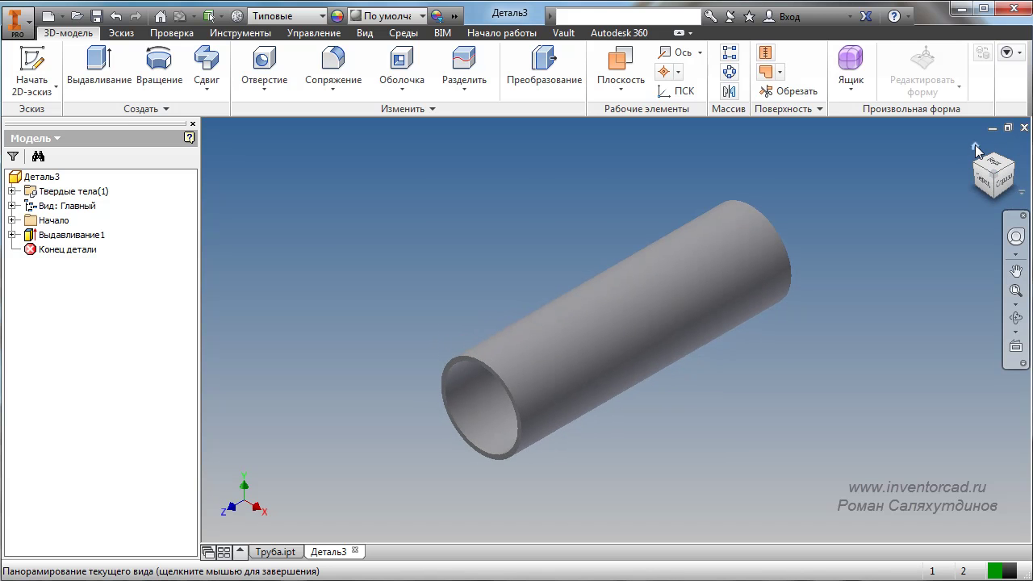
{"action": "right_click", "coordinate": [975, 150]}
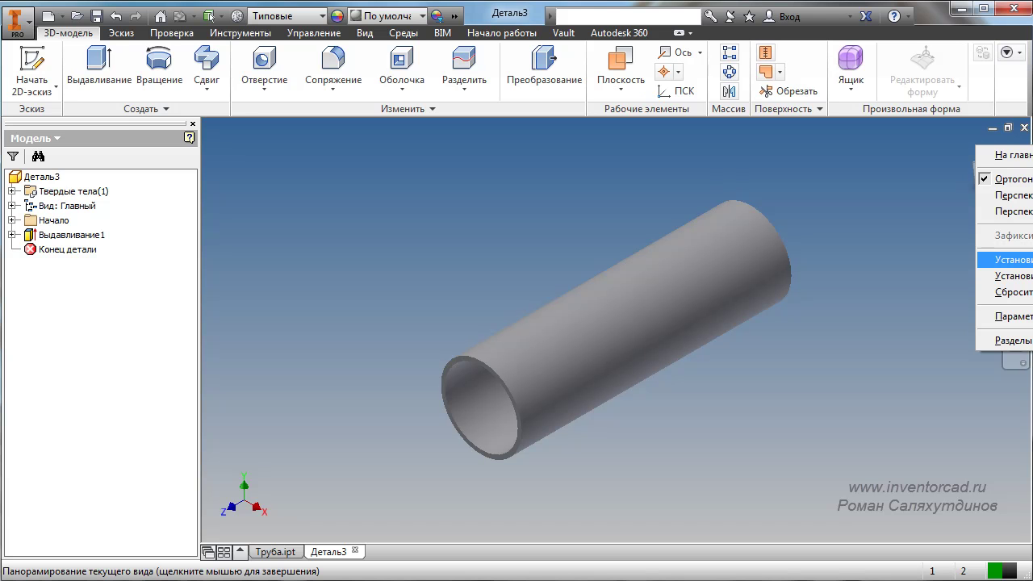
{"action": "left_click", "coordinate": [1012, 259]}
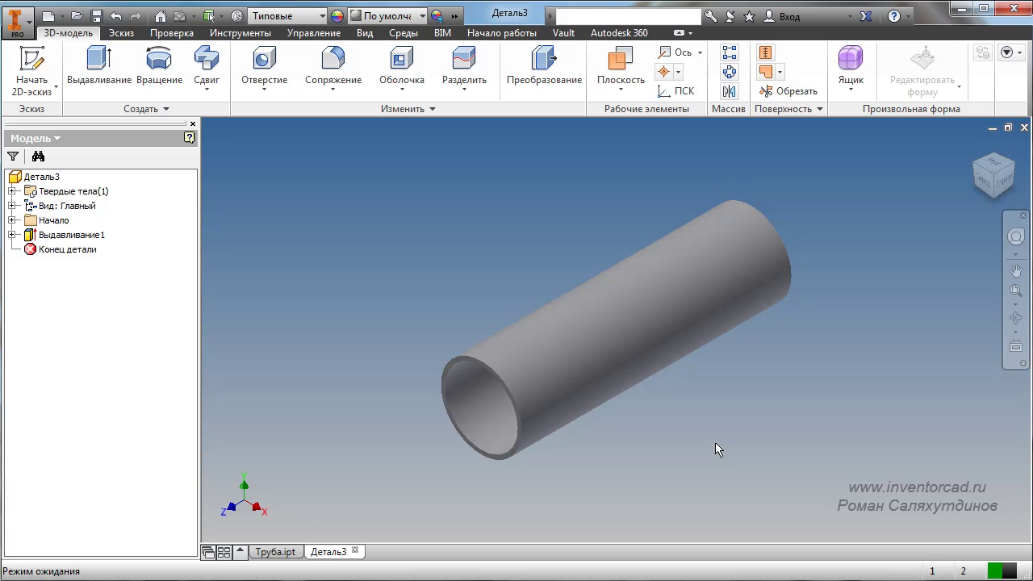
{"action": "middle_click_drag", "start_coordinate": [722, 403], "coordinate": [695, 474], "text": "shift"}
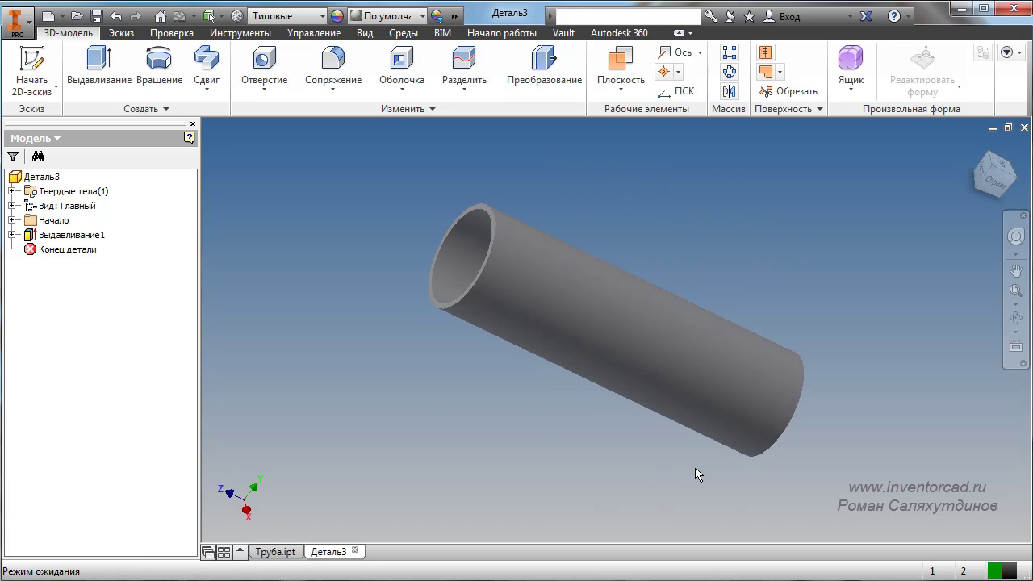
{"action": "key", "text": "F6"}
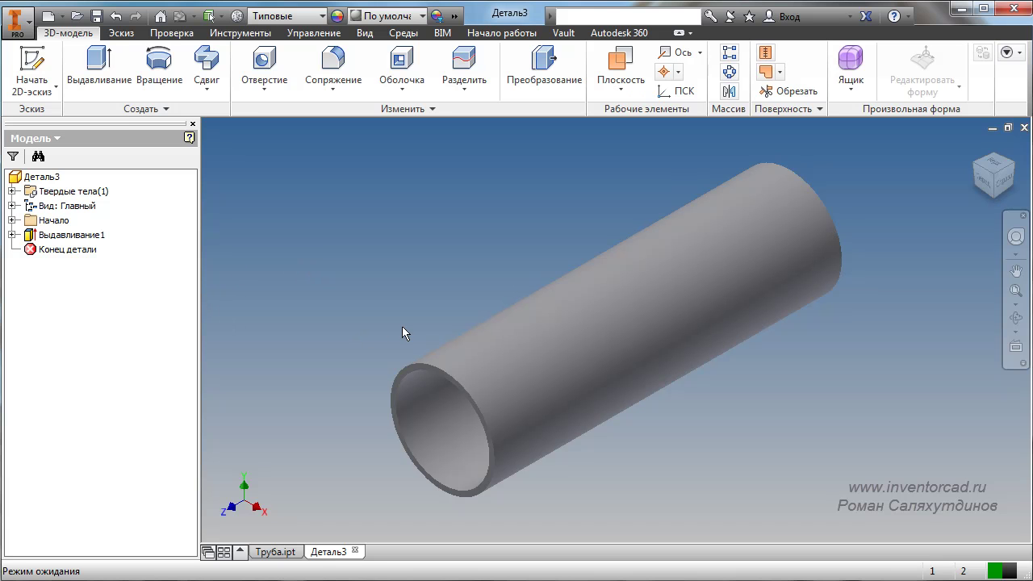
Apply the appearance "Нейлон 6" to the pipe's extrusion feature.
{"action": "left_click", "coordinate": [92, 236]}
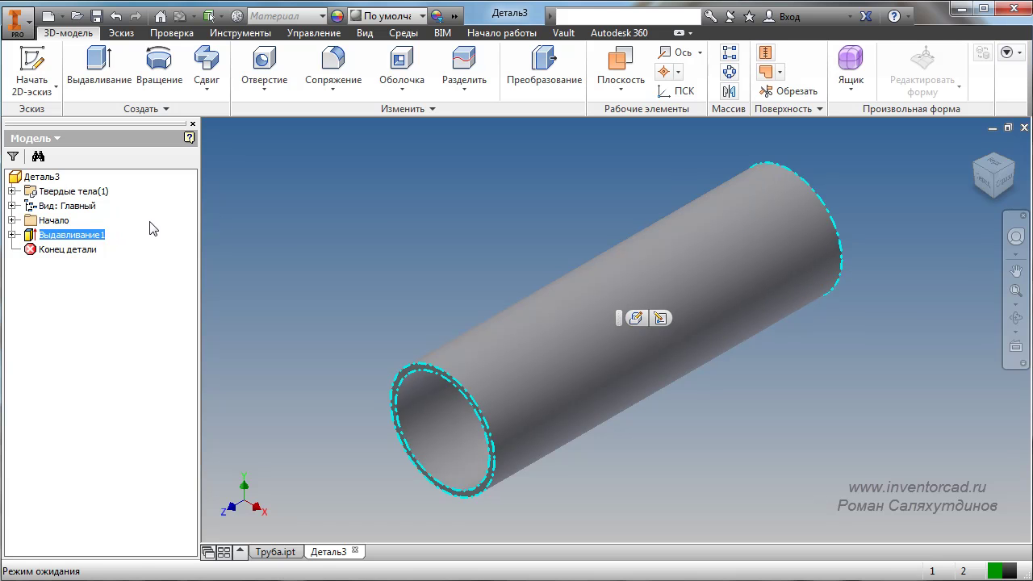
{"action": "left_click", "coordinate": [423, 16]}
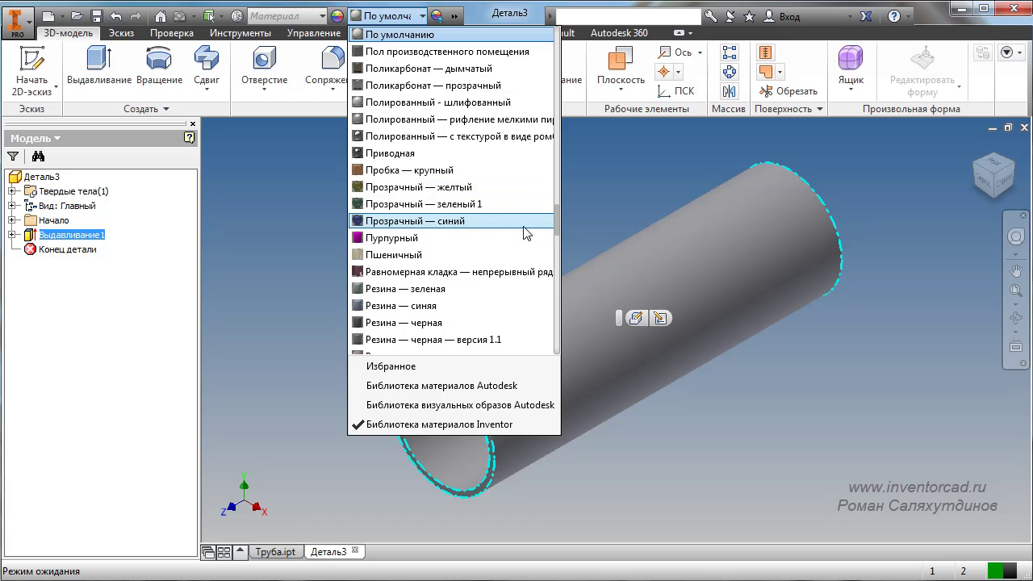
{"action": "left_click_drag", "start_coordinate": [560, 217], "coordinate": [595, 154]}
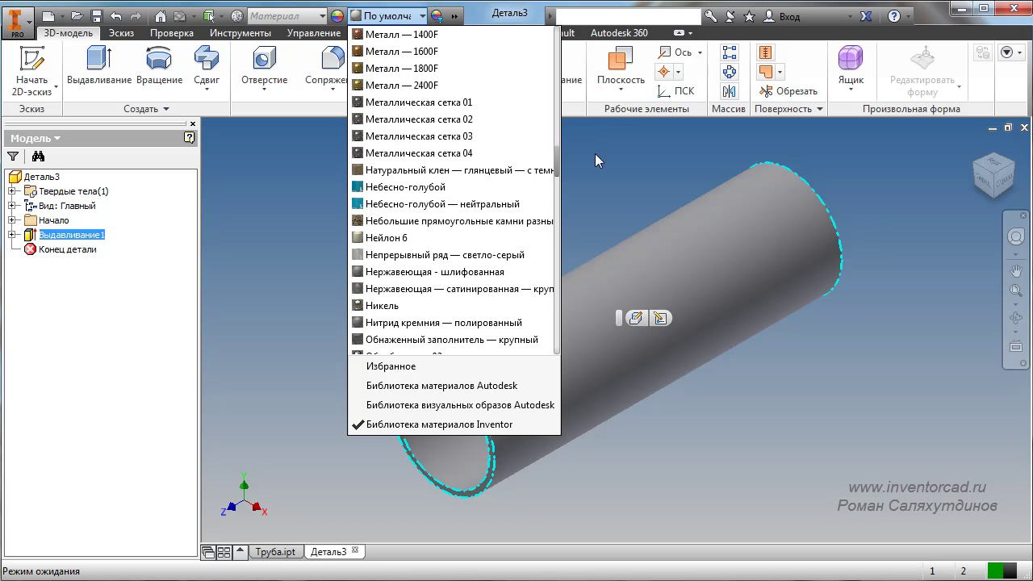
{"action": "left_click", "coordinate": [408, 237]}
{"action": "left_click", "coordinate": [398, 235]}
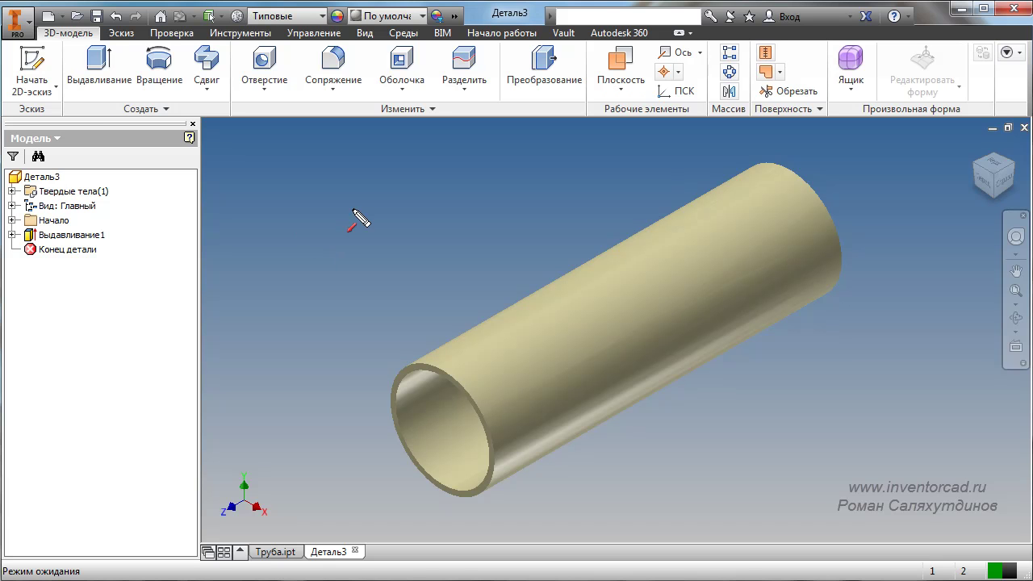
{"action": "mouse_move", "coordinate": [353, 185]}
{"action": "left_mouse_down"}
{"action": "mouse_move", "coordinate": [400, 218]}
{"action": "mouse_move", "coordinate": [482, 350]}
{"action": "left_mouse_up"}
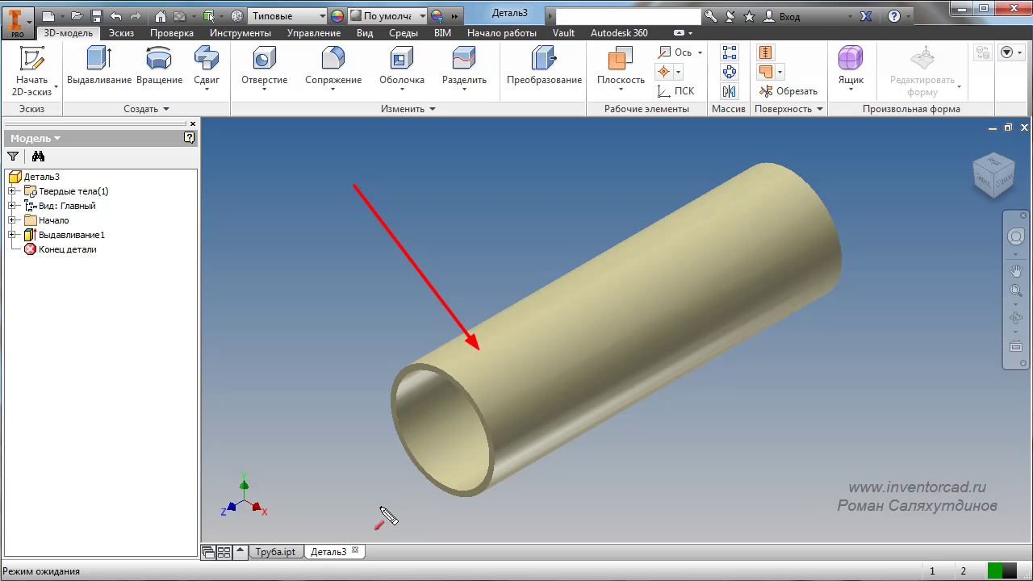
{"action": "key", "text": "Escape"}
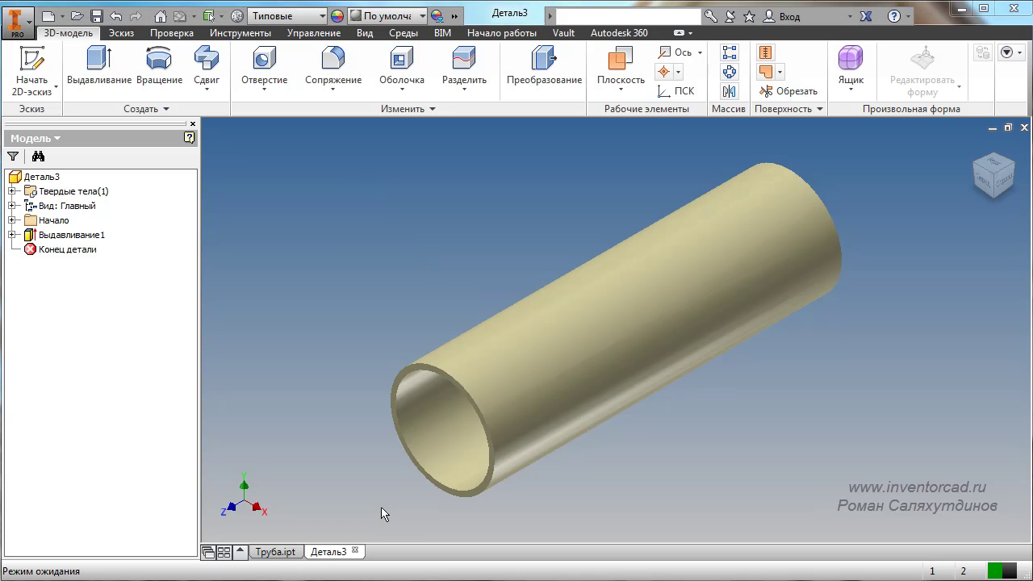
{"action": "left_click", "coordinate": [624, 93]}
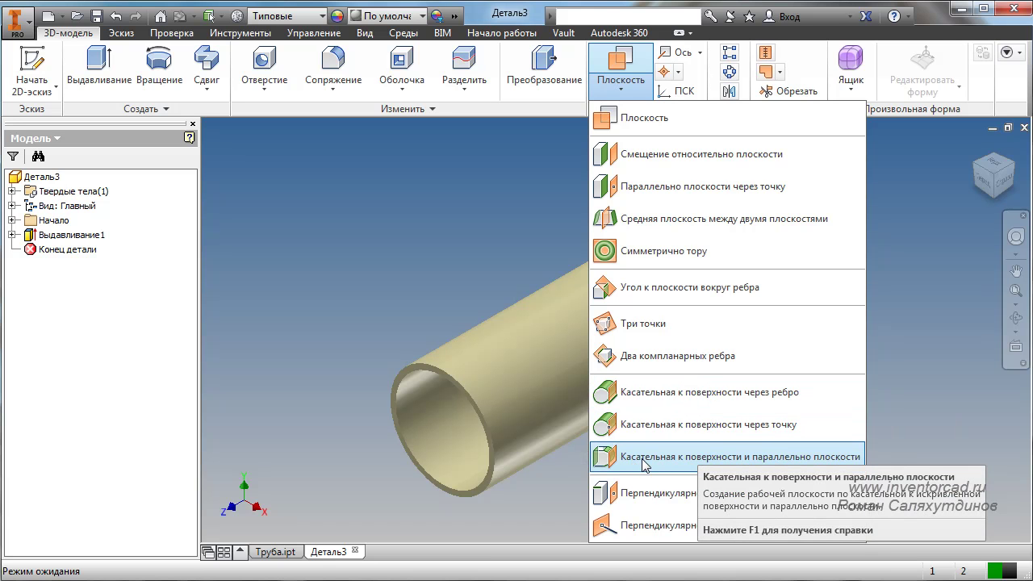
{"action": "left_click", "coordinate": [346, 229]}
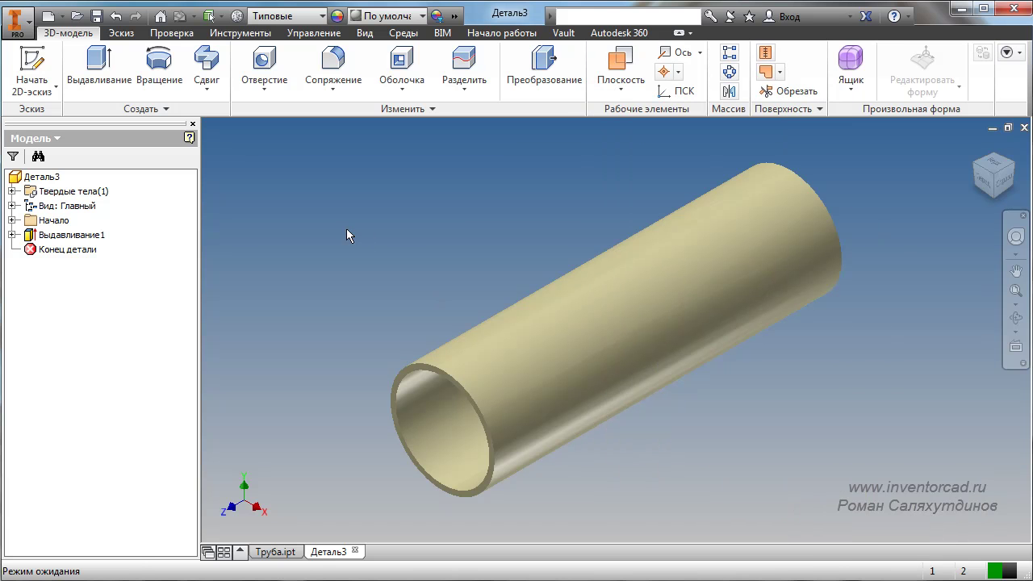
Create a work plane tangent to the pipe's outer surface and parallel to the XZ origin plane.
{"action": "key", "text": "bracketright"}
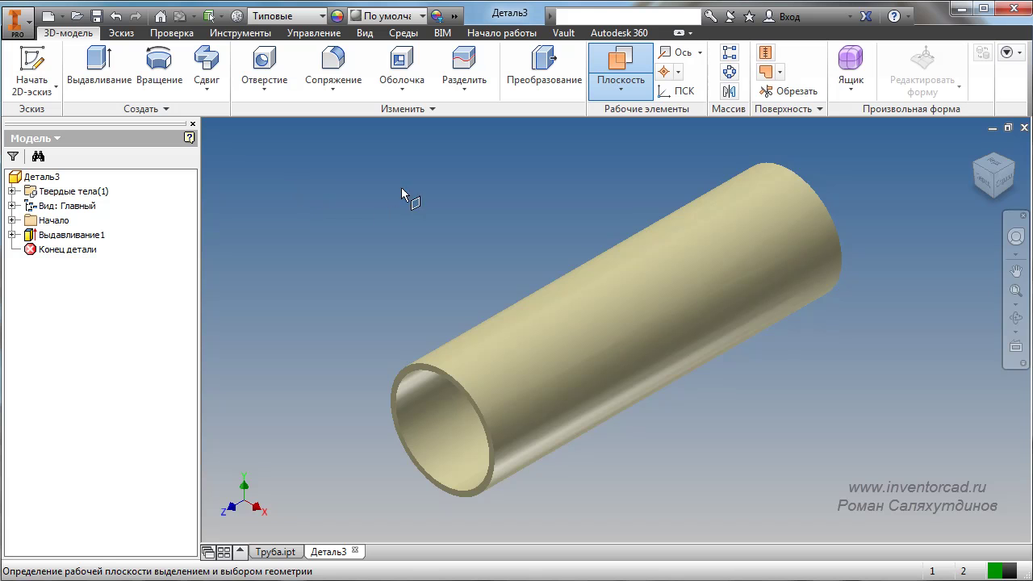
{"action": "left_click", "coordinate": [532, 338]}
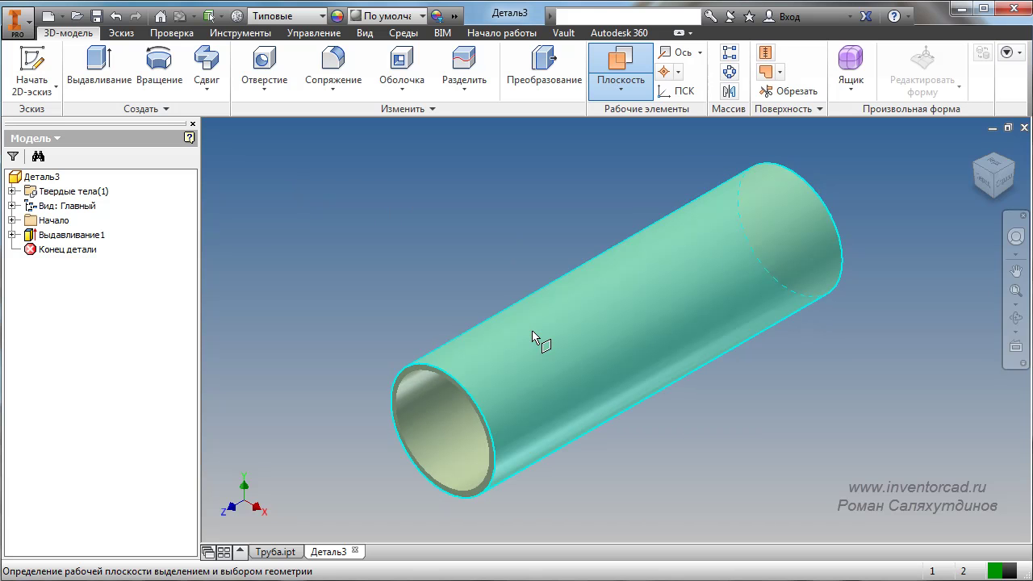
{"action": "double_click", "coordinate": [25, 223]}
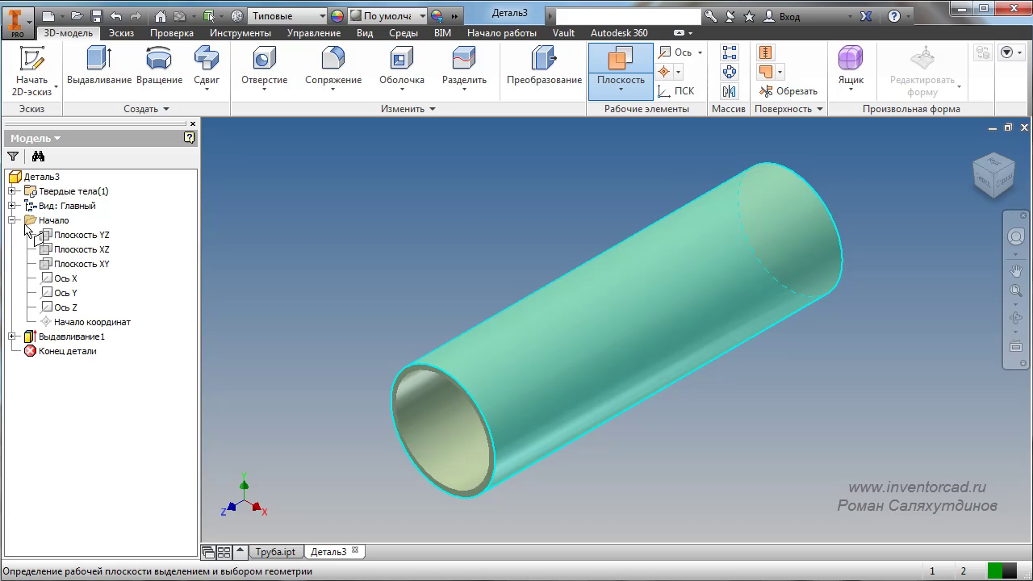
{"action": "left_click", "coordinate": [81, 249]}
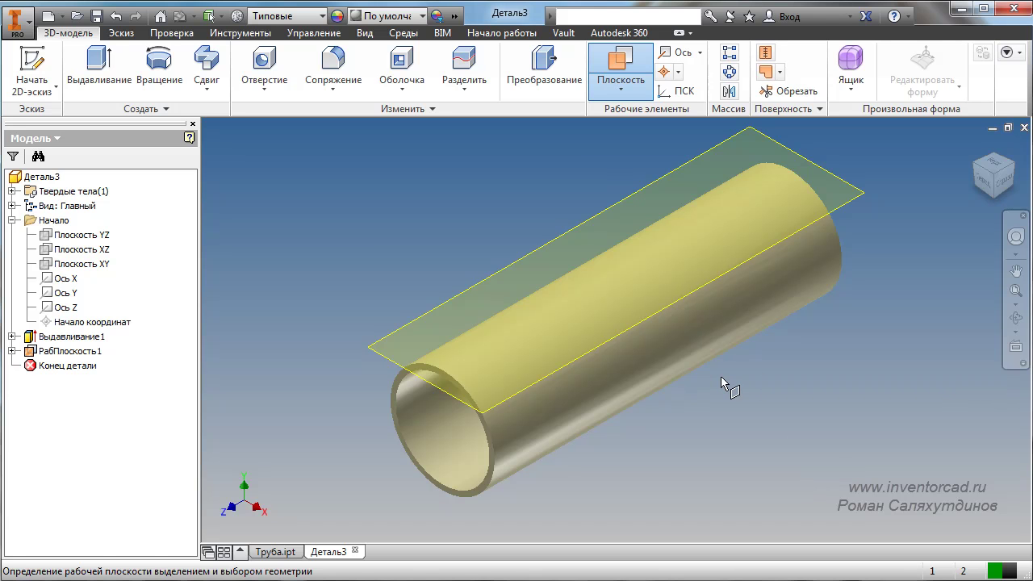
{"action": "key", "text": "Escape"}
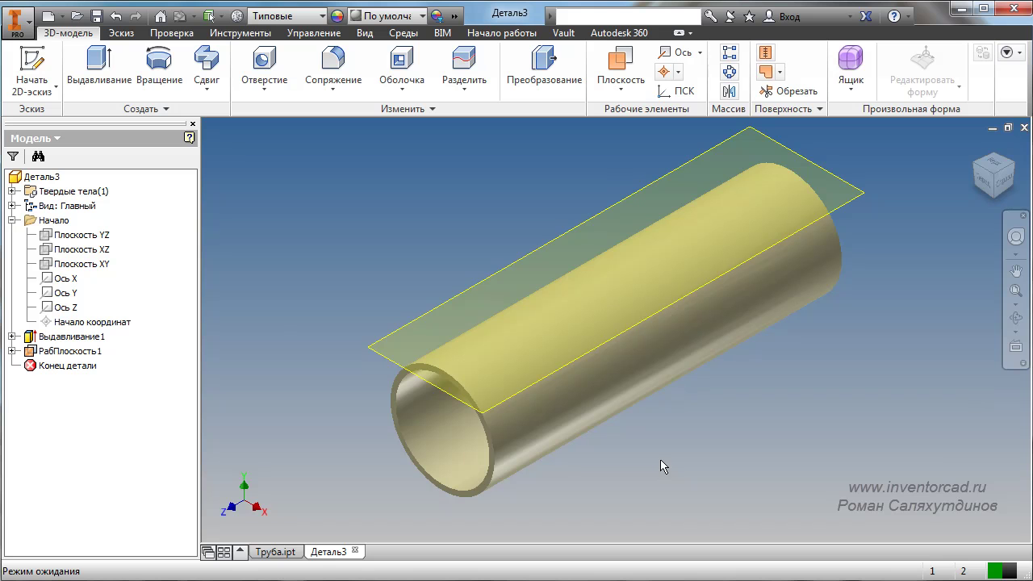
Start a 2D sketch on the tangent work plane and rotate the view so the pipe's axis stands vertical.
{"action": "left_click", "coordinate": [409, 331]}
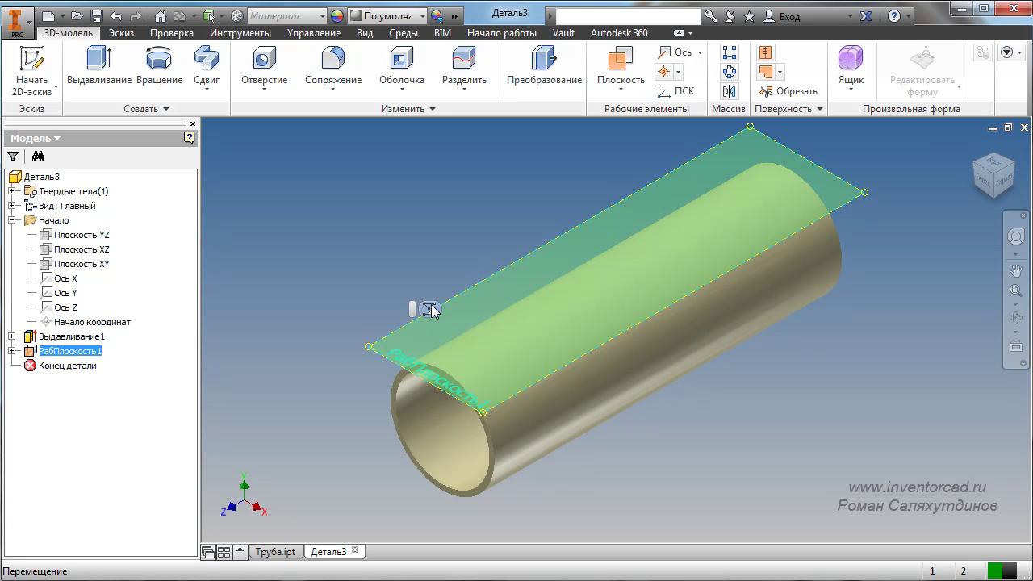
{"action": "left_click", "coordinate": [428, 309]}
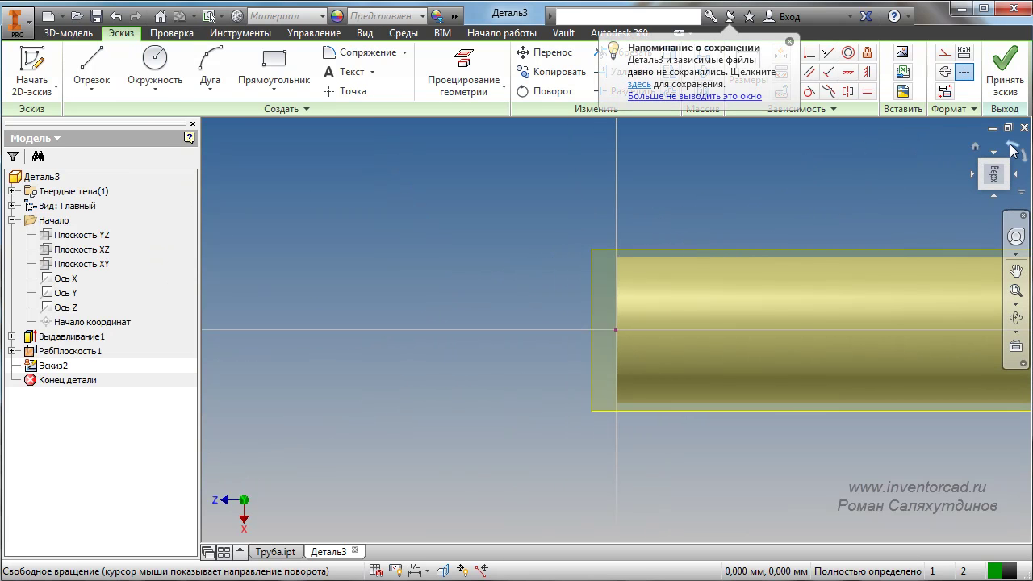
{"action": "left_click", "coordinate": [1013, 149]}
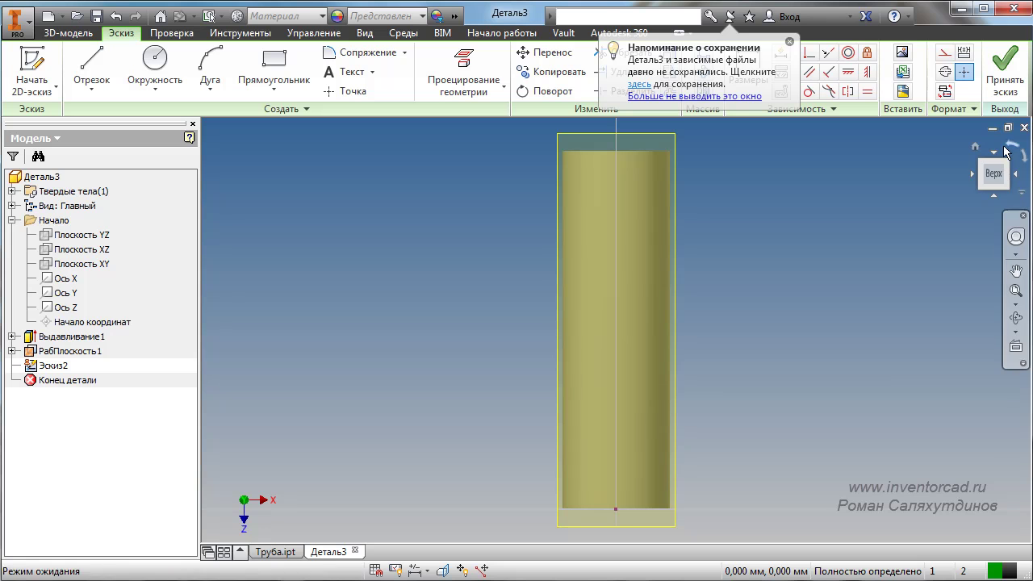
Draw a closed five-line pointed profile about 20 mm wide above the pipe's end, with vertical sides, a horizontal base and its tip pointing along the axis.
{"action": "mouse_move", "coordinate": [722, 489]}
{"action": "middle_mouse_down"}
{"action": "mouse_move", "coordinate": [685, 365]}
{"action": "mouse_move", "coordinate": [667, 426]}
{"action": "middle_mouse_up"}
{"action": "left_click", "coordinate": [92, 66]}
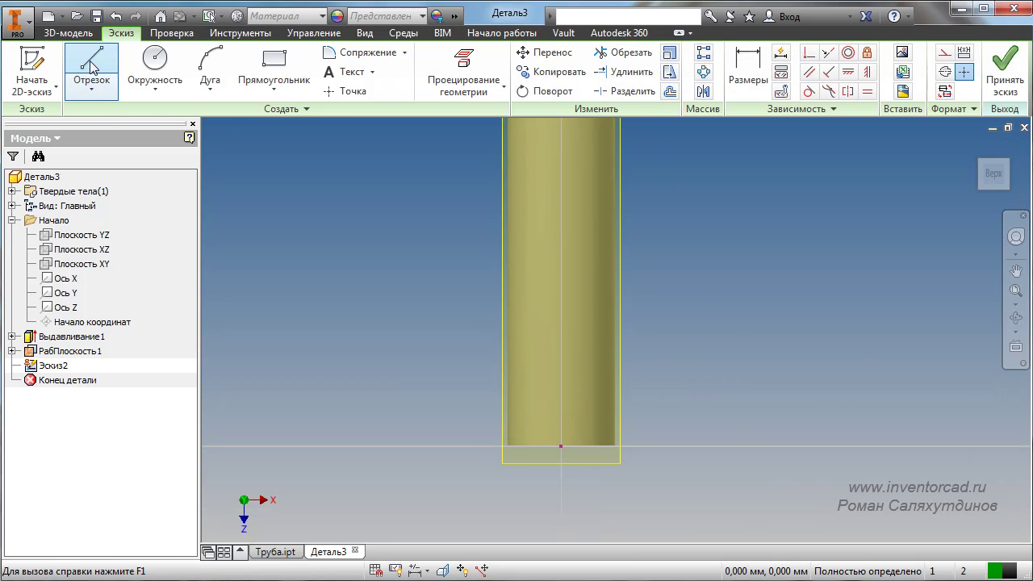
{"action": "scroll", "coordinate": [524, 453], "scroll_direction": "down", "scroll_amount": 3}
{"action": "middle_click_drag", "start_coordinate": [528, 449], "coordinate": [452, 461]}
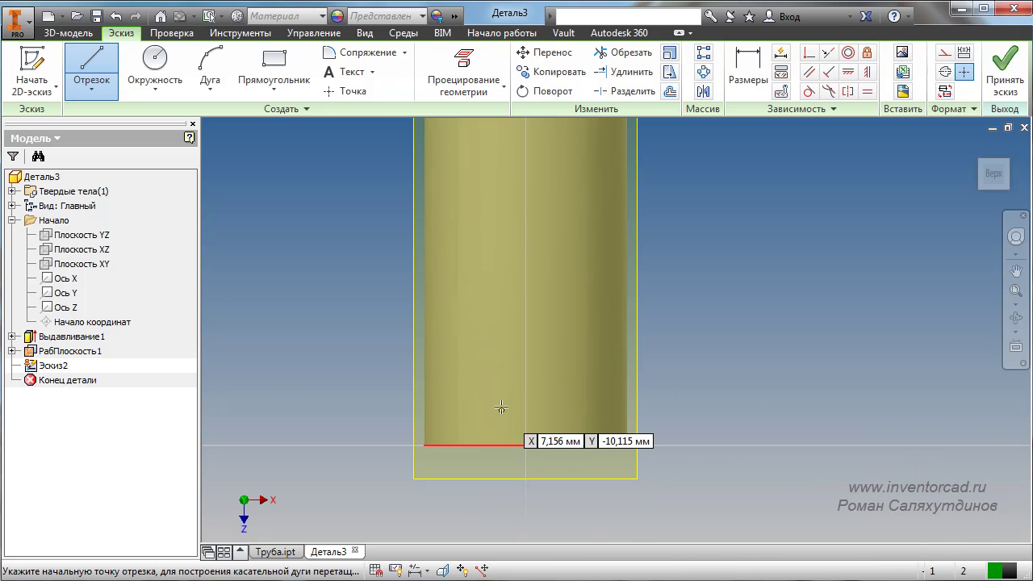
{"action": "left_click", "coordinate": [490, 444]}
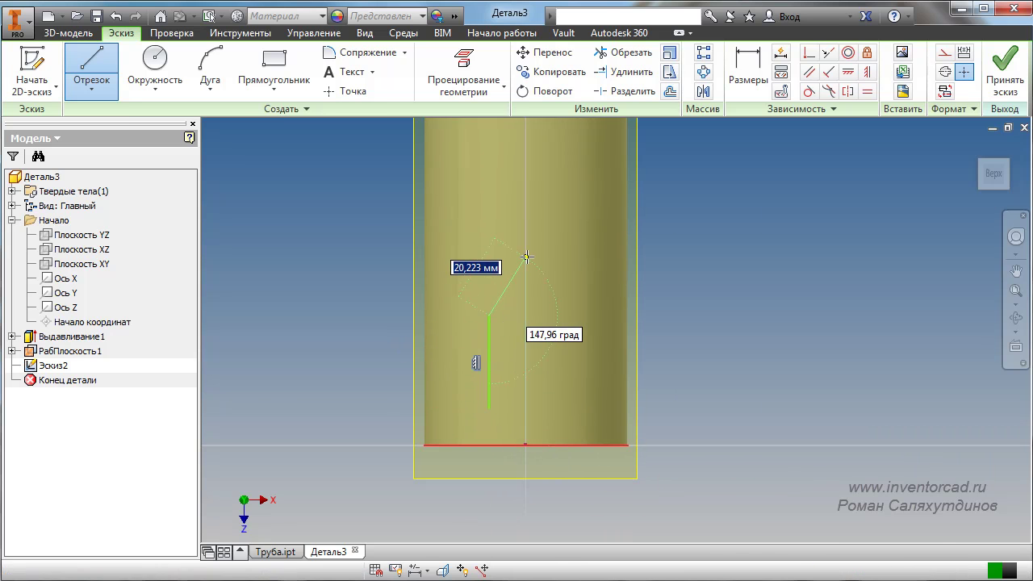
{"action": "left_click", "coordinate": [490, 316]}
{"action": "left_click", "coordinate": [525, 258]}
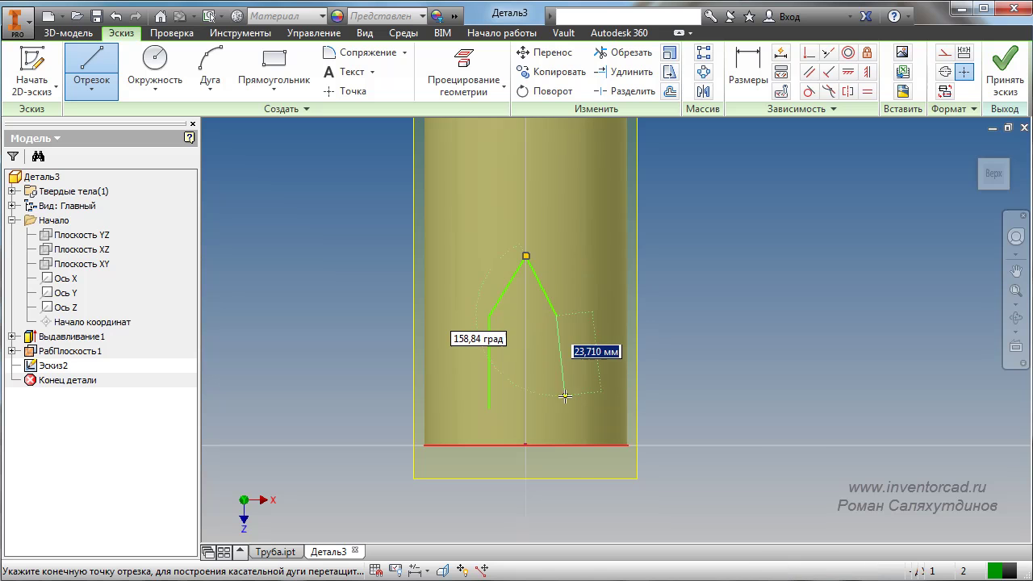
{"action": "left_click", "coordinate": [557, 315]}
{"action": "left_click", "coordinate": [556, 409]}
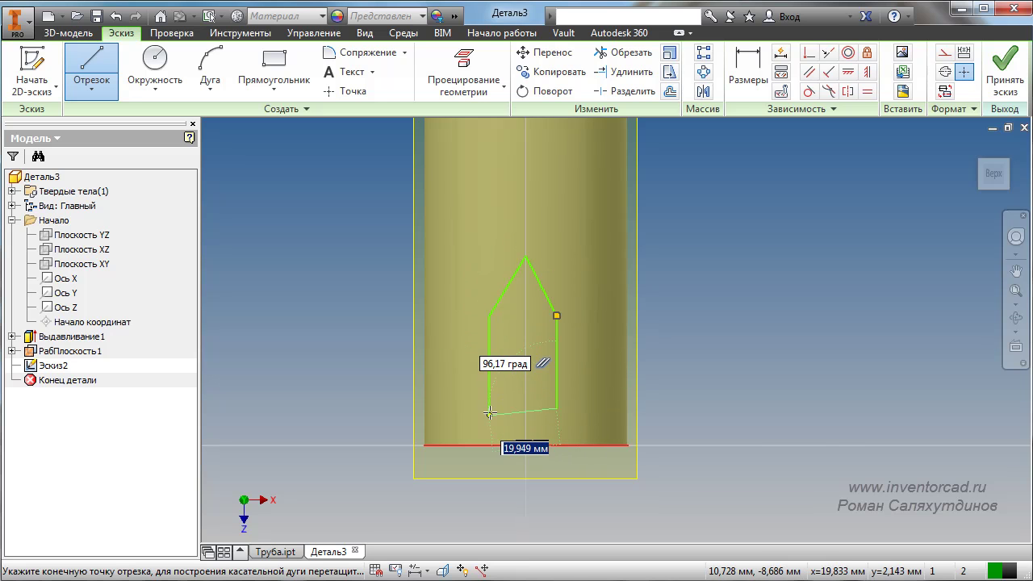
{"action": "left_click", "coordinate": [489, 409]}
{"action": "key", "text": "Escape"}
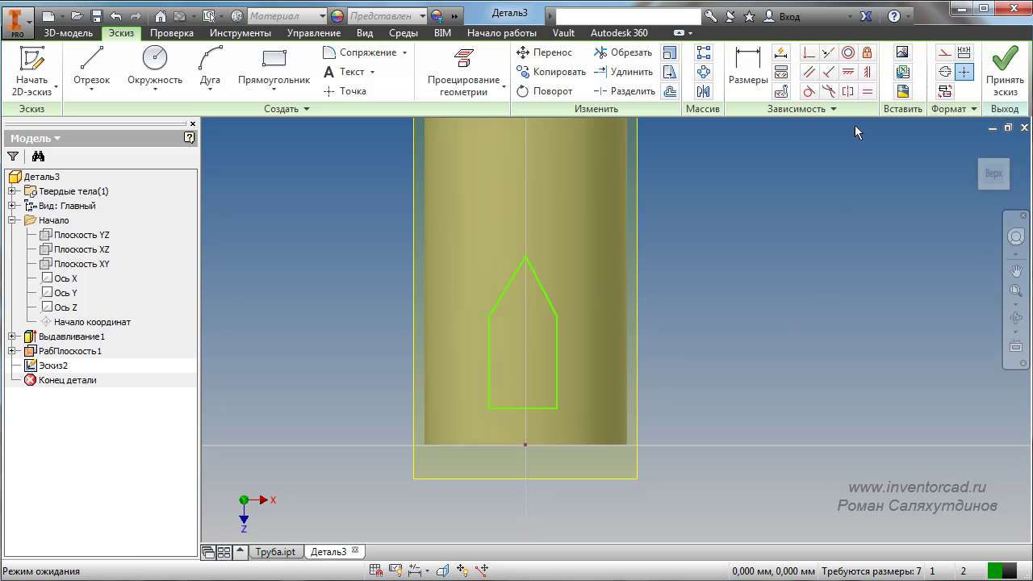
Align the profile's tip vertically with the sketch origin using a vertical constraint.
{"action": "key", "text": "i"}
{"action": "left_click", "coordinate": [529, 257]}
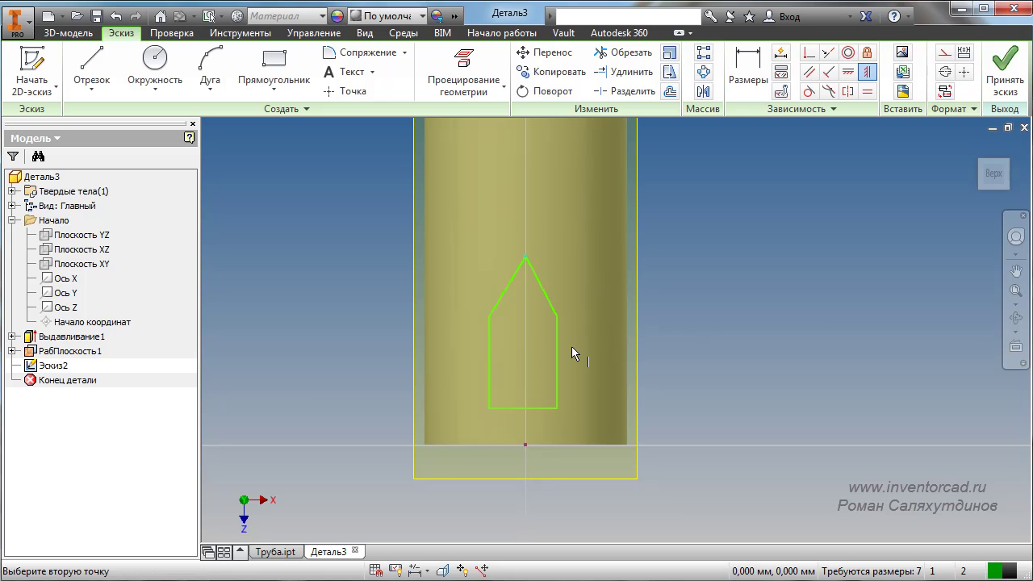
{"action": "left_click", "coordinate": [525, 443]}
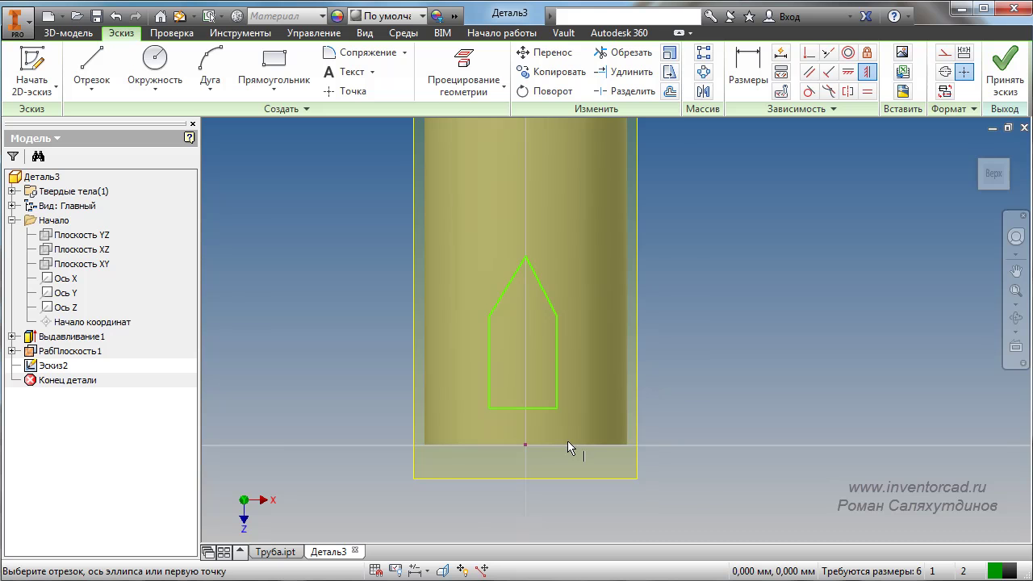
Apply an equal constraint to the two vertical sides of the pointed profile.
{"action": "scroll", "coordinate": [567, 443], "scroll_direction": "down", "scroll_amount": 2}
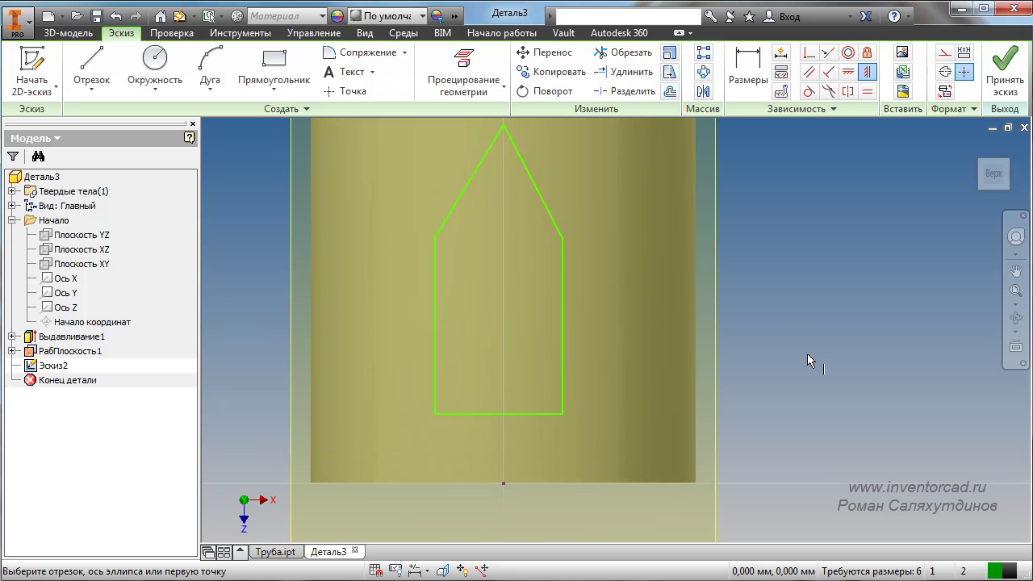
{"action": "scroll", "coordinate": [807, 354], "scroll_direction": "up", "scroll_amount": 2}
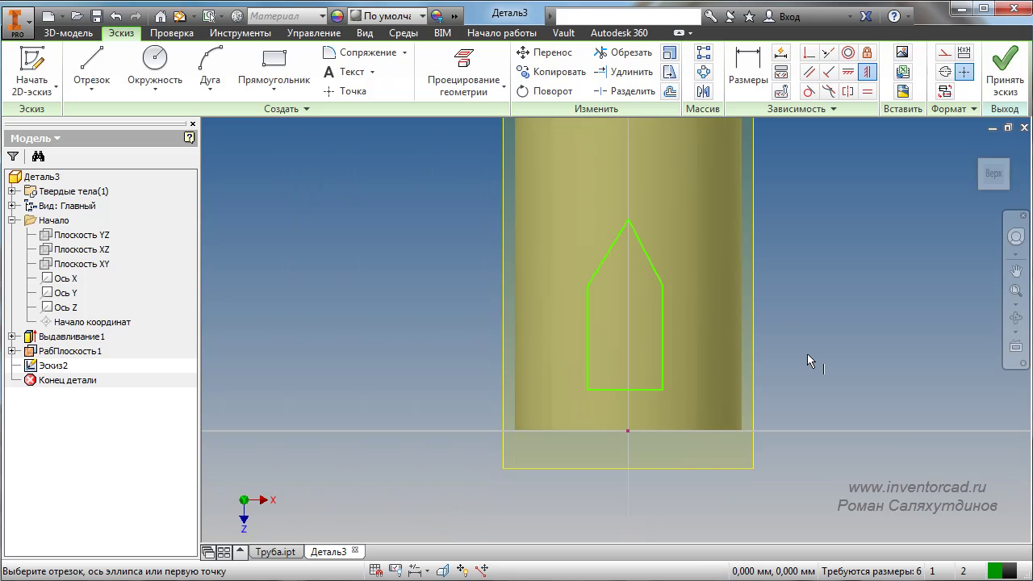
{"action": "left_click", "coordinate": [868, 93]}
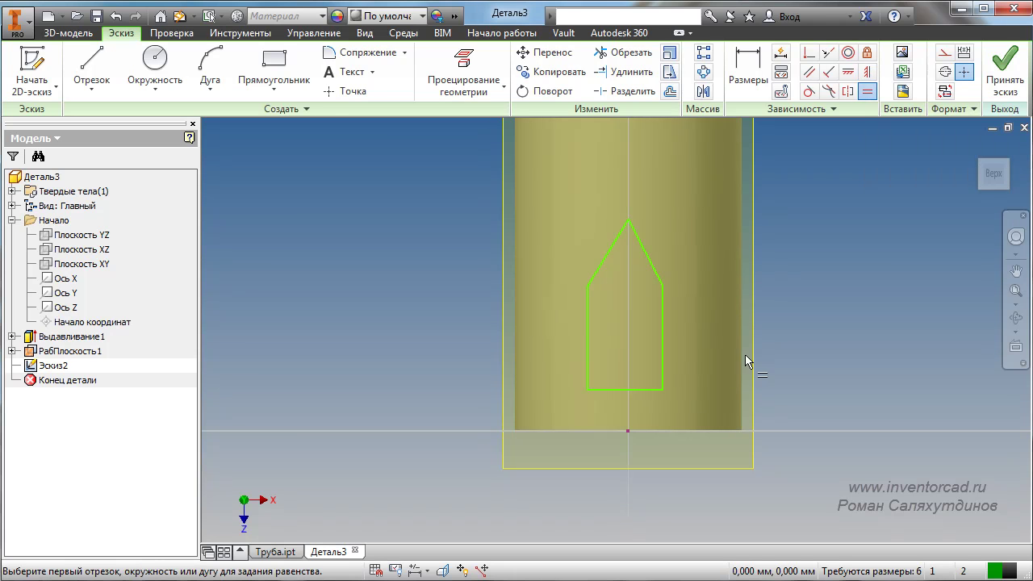
{"action": "left_click", "coordinate": [586, 338]}
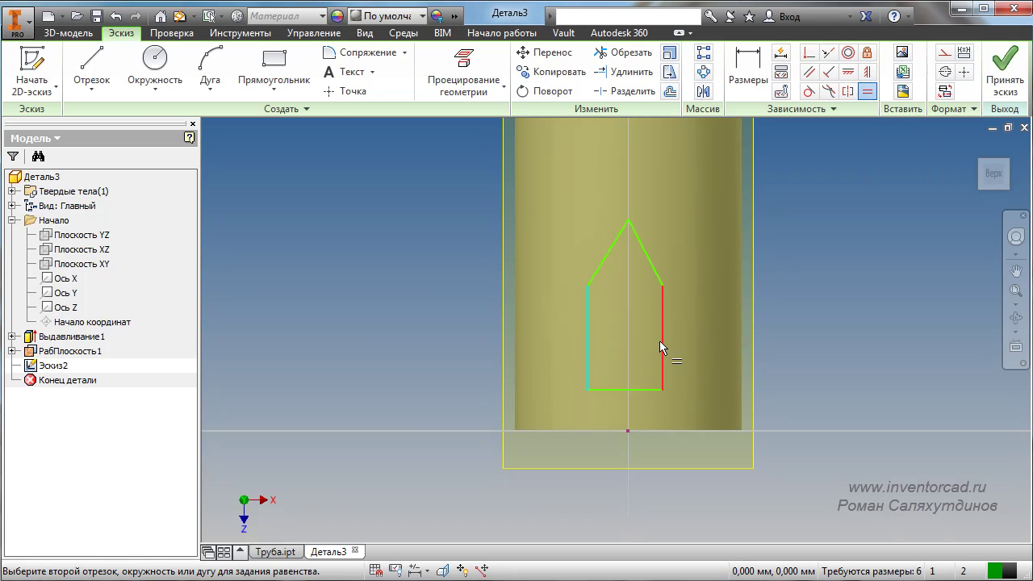
{"action": "left_click", "coordinate": [661, 340]}
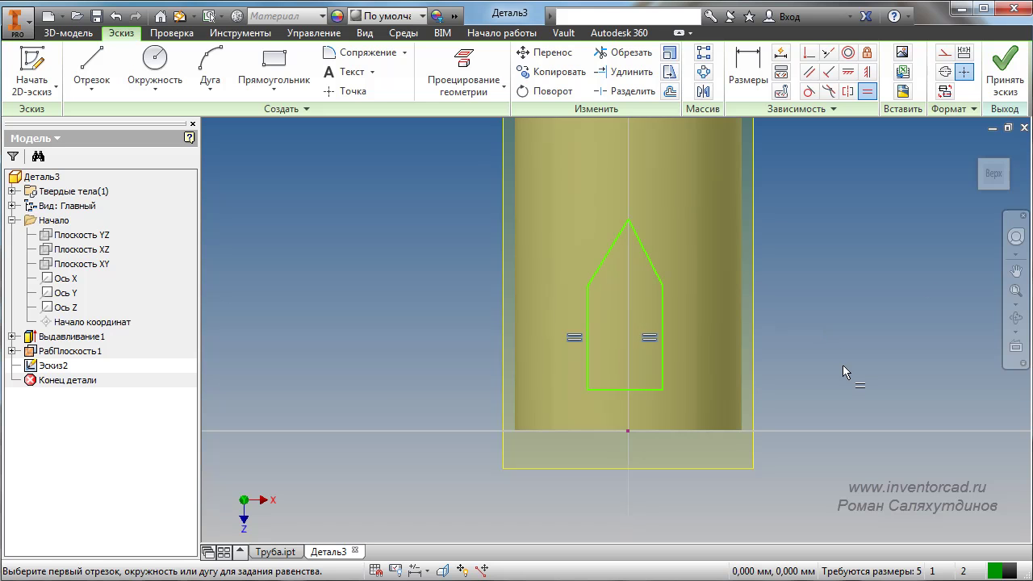
Center the profile's base on the sketch origin by applying a vertical constraint between the base midpoint and the origin.
{"action": "left_click", "coordinate": [865, 72]}
{"action": "scroll", "coordinate": [643, 445], "scroll_direction": "up", "scroll_amount": 3}
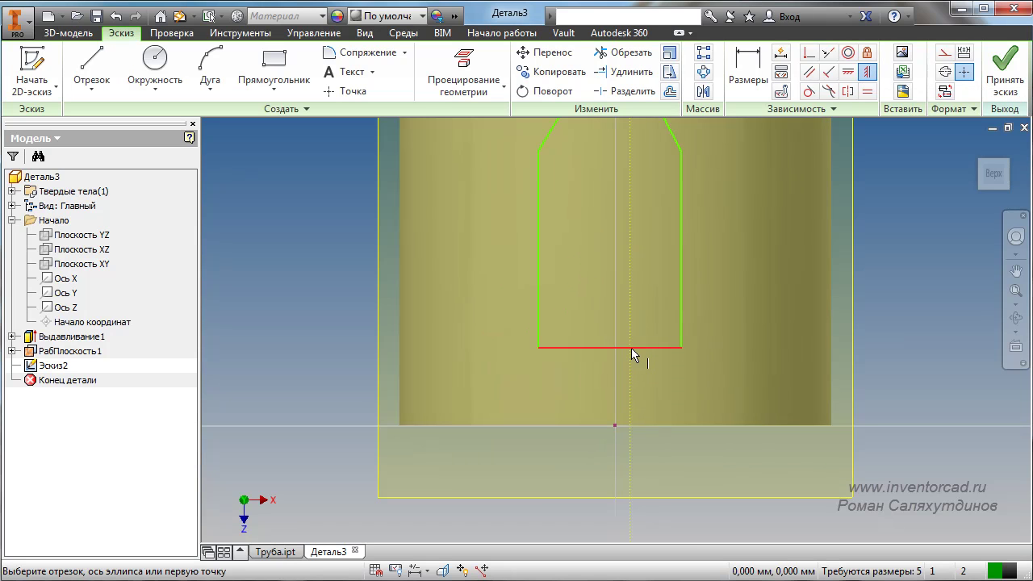
{"action": "scroll", "coordinate": [603, 348], "scroll_direction": "up", "scroll_amount": 3}
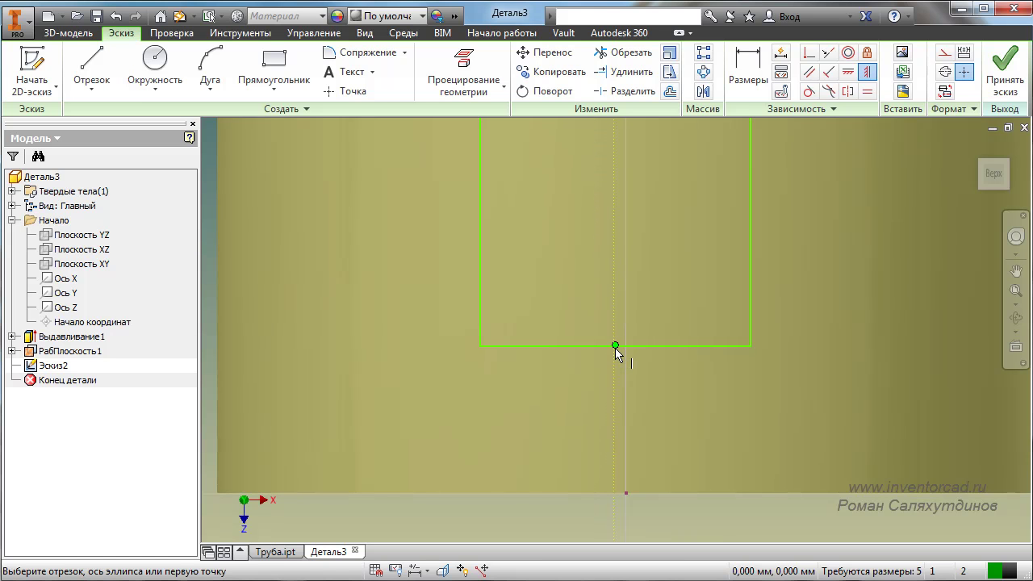
{"action": "left_click", "coordinate": [615, 345]}
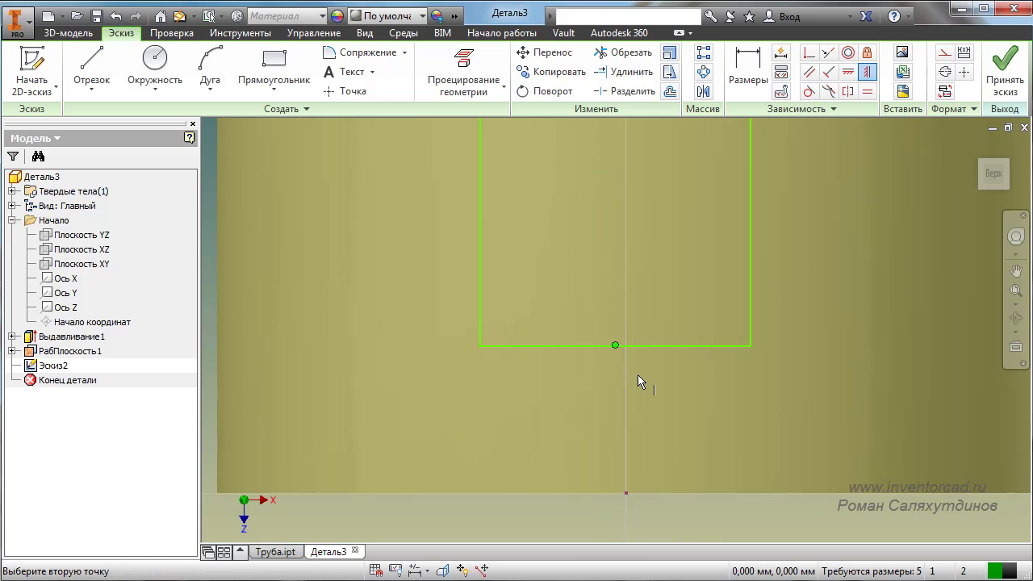
{"action": "left_click", "coordinate": [626, 493]}
{"action": "scroll", "coordinate": [627, 493], "scroll_direction": "down", "scroll_amount": 5}
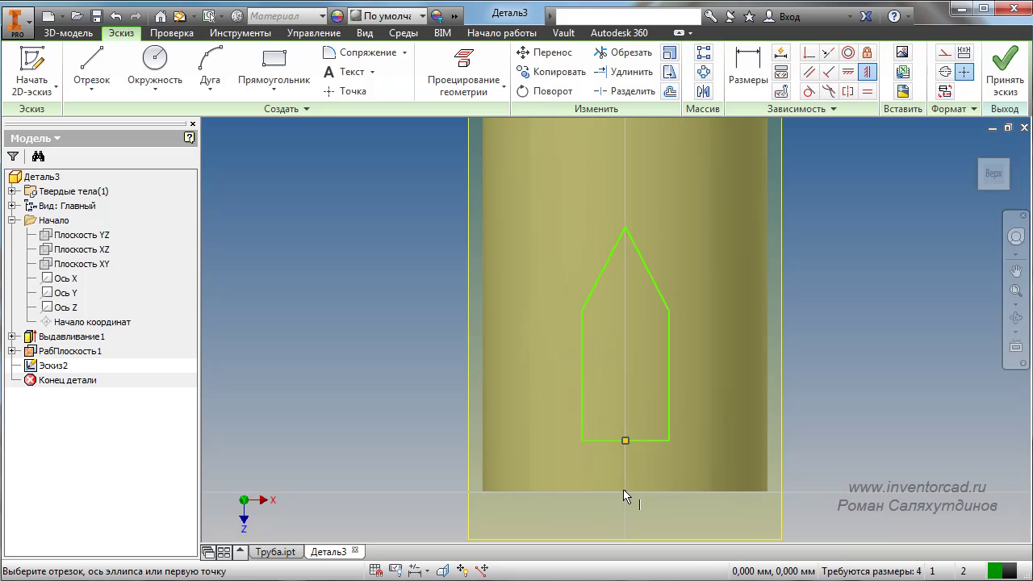
{"action": "middle_click_drag", "start_coordinate": [623, 473], "coordinate": [641, 381]}
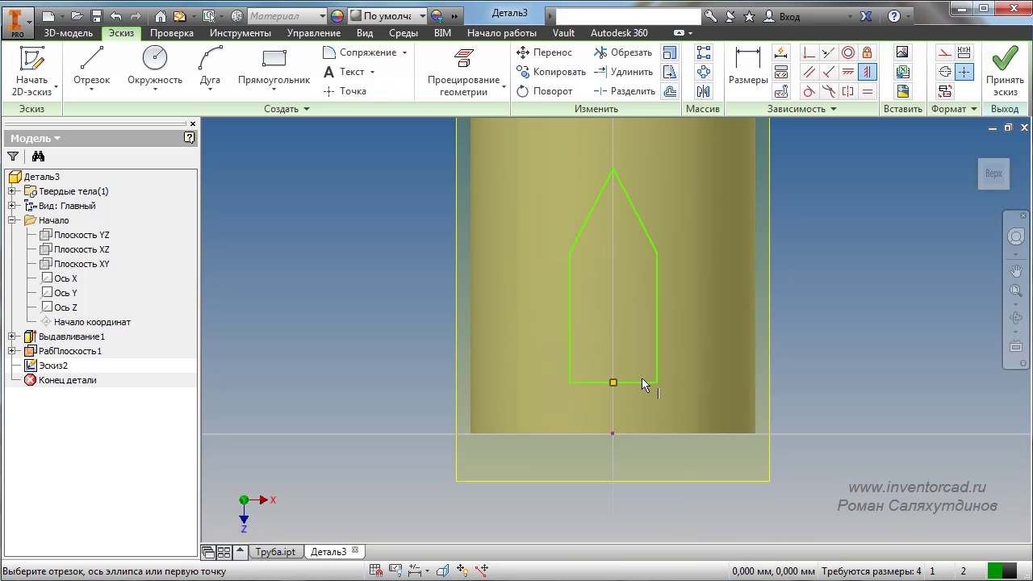
Dimension the distance from the sketch origin to the profile's base as 2 mm.
{"action": "left_click", "coordinate": [746, 76]}
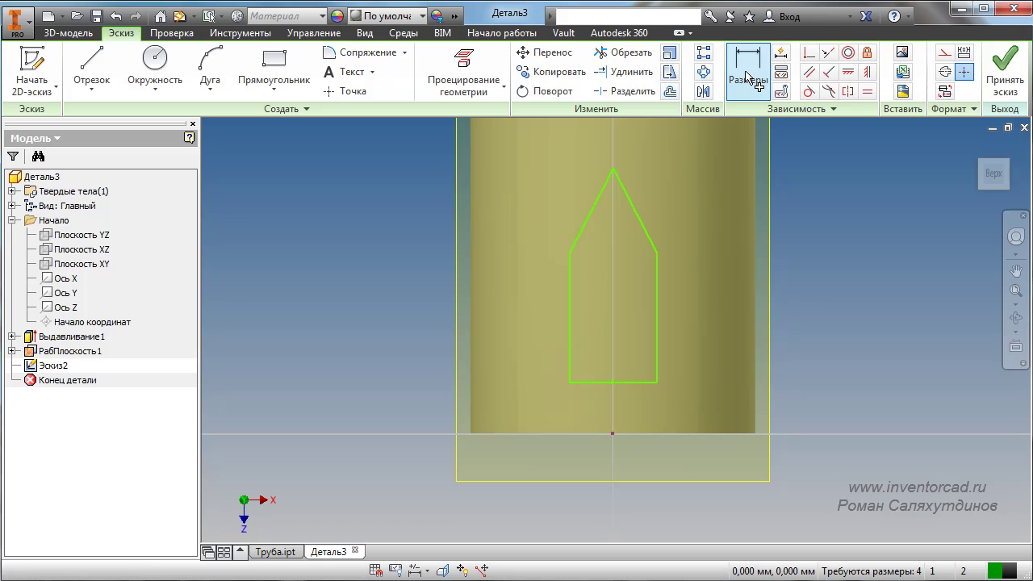
{"action": "left_click", "coordinate": [746, 77]}
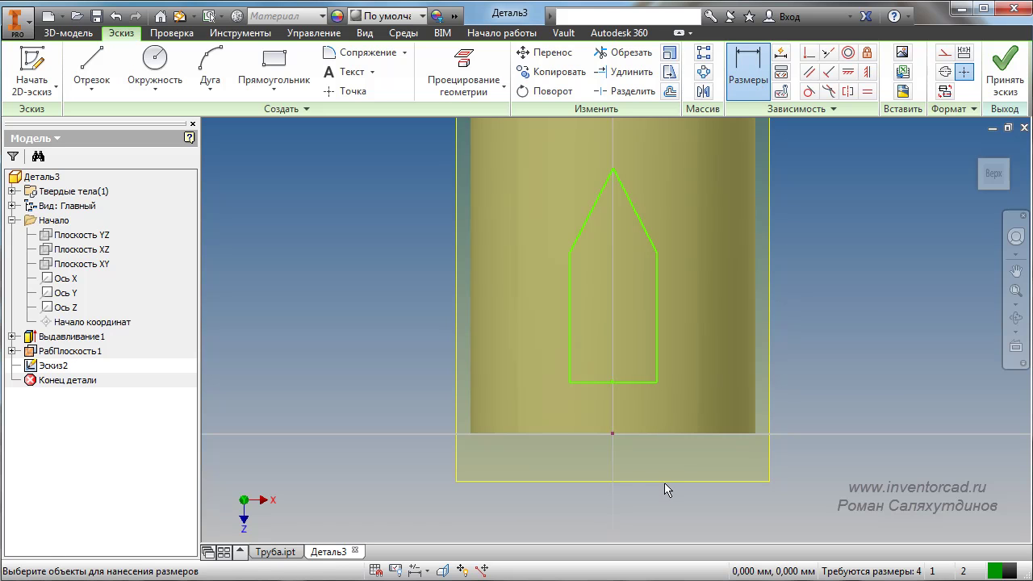
{"action": "left_click", "coordinate": [614, 434]}
{"action": "left_click", "coordinate": [630, 382]}
{"action": "left_click", "coordinate": [517, 410]}
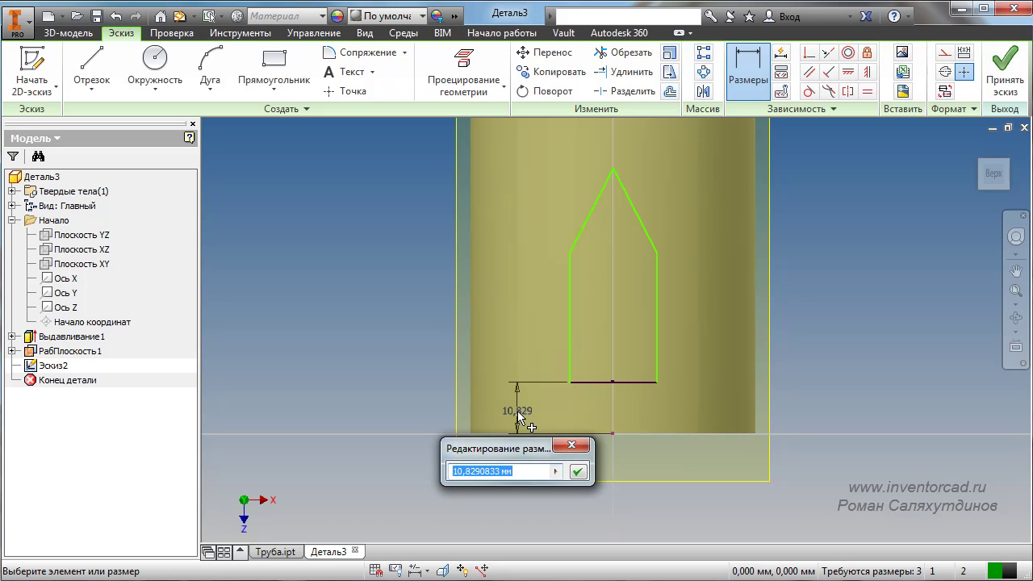
{"action": "type", "text": "2"}
{"action": "key", "text": "Return"}
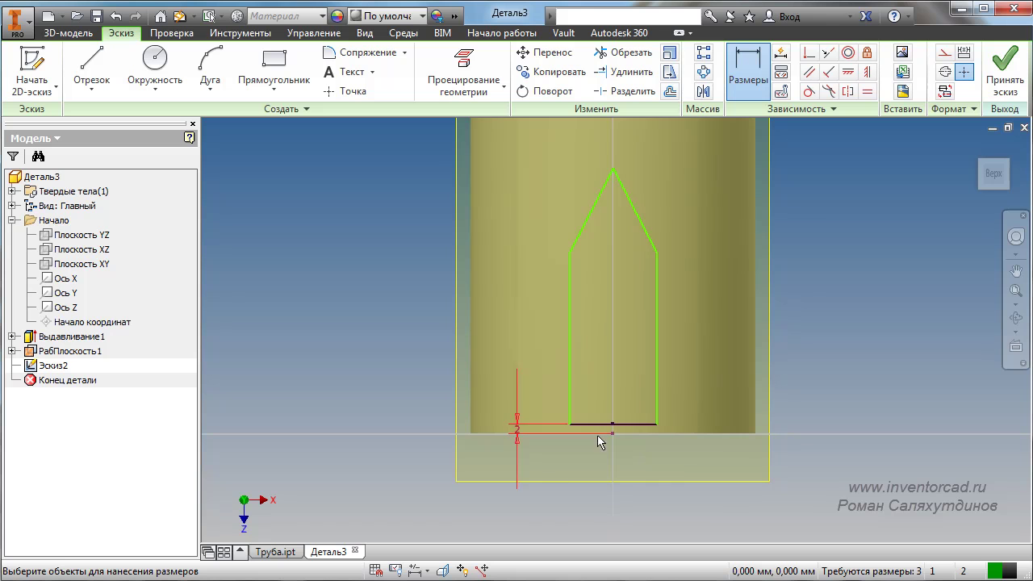
Dimension the profile's overall height from the base to the tip as 50 mm.
{"action": "left_click", "coordinate": [621, 422]}
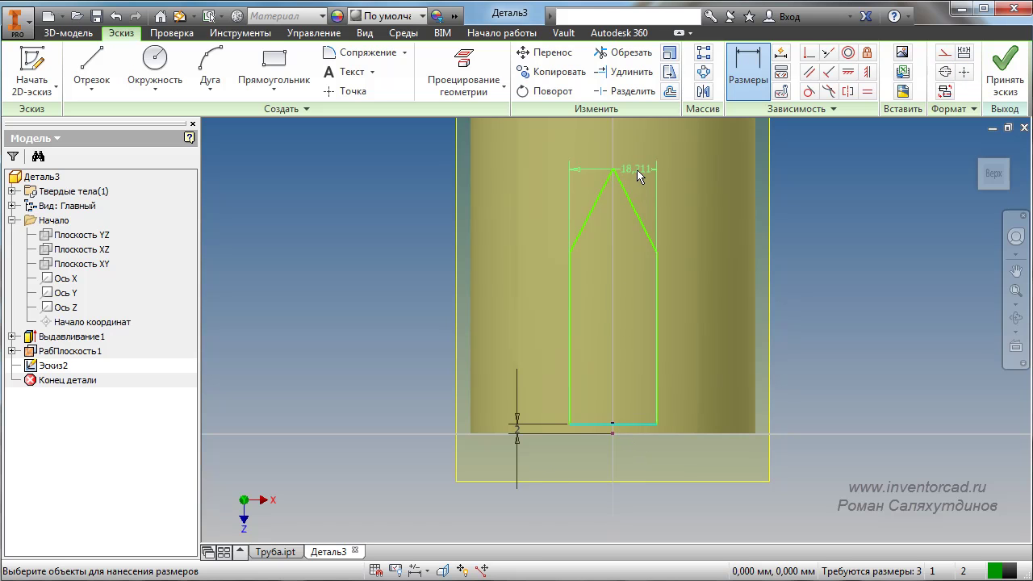
{"action": "left_click", "coordinate": [613, 168]}
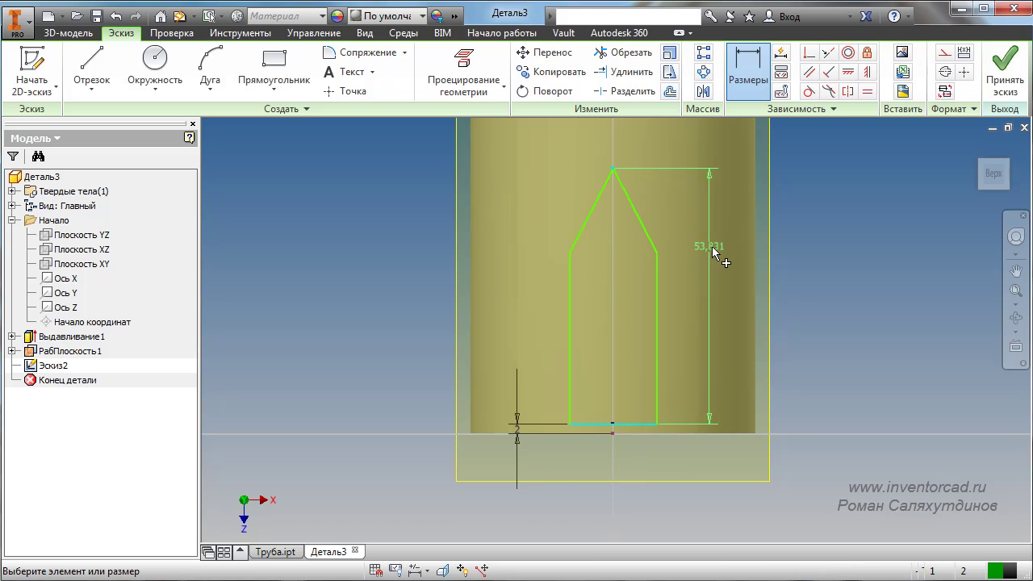
{"action": "left_click", "coordinate": [712, 246]}
{"action": "type", "text": "50"}
{"action": "key", "text": "Return"}
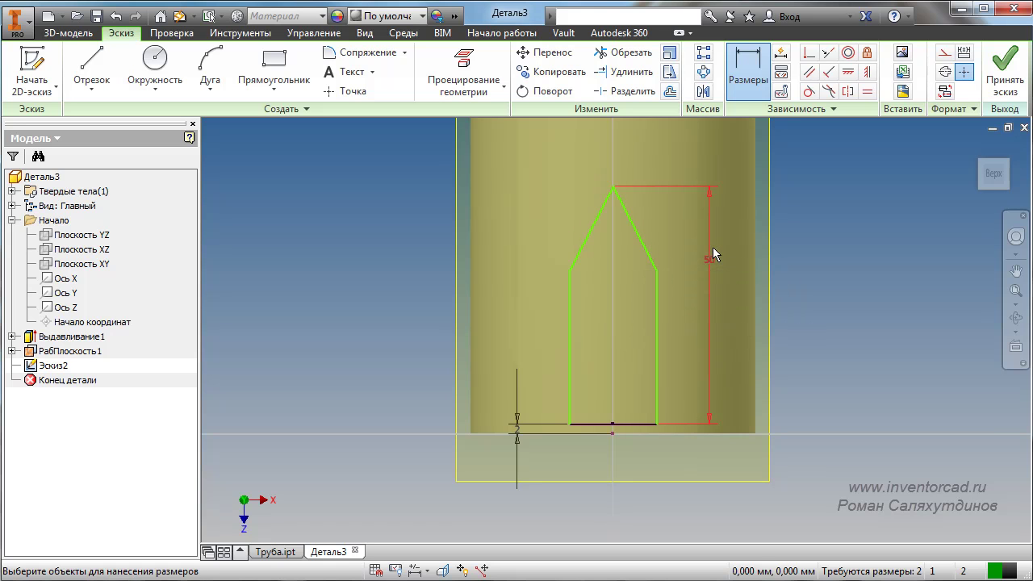
Dimension the profile's vertical side as 35 mm long.
{"action": "left_click", "coordinate": [571, 316]}
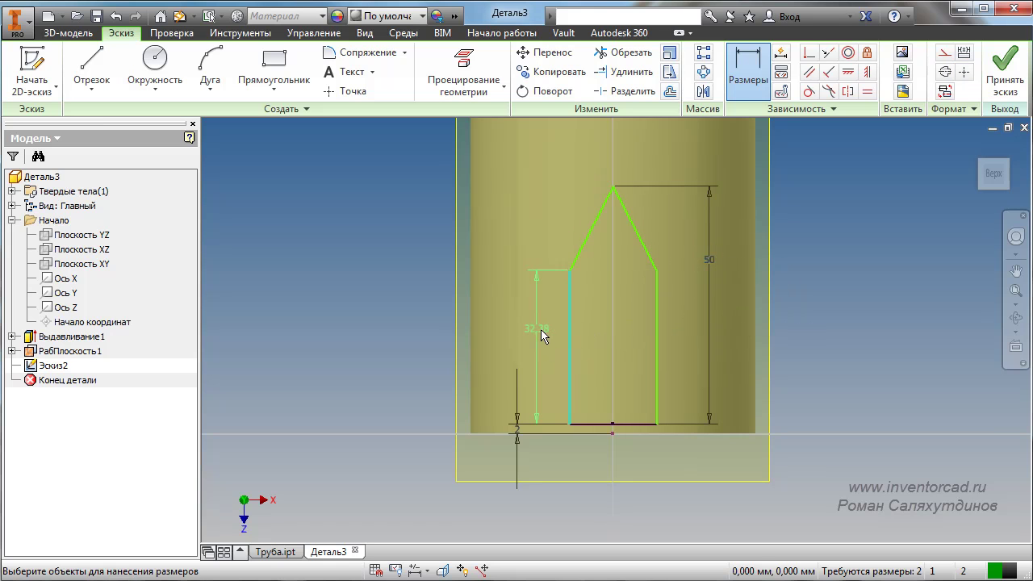
{"action": "left_click", "coordinate": [541, 329]}
{"action": "type", "text": "35"}
{"action": "key", "text": "Return"}
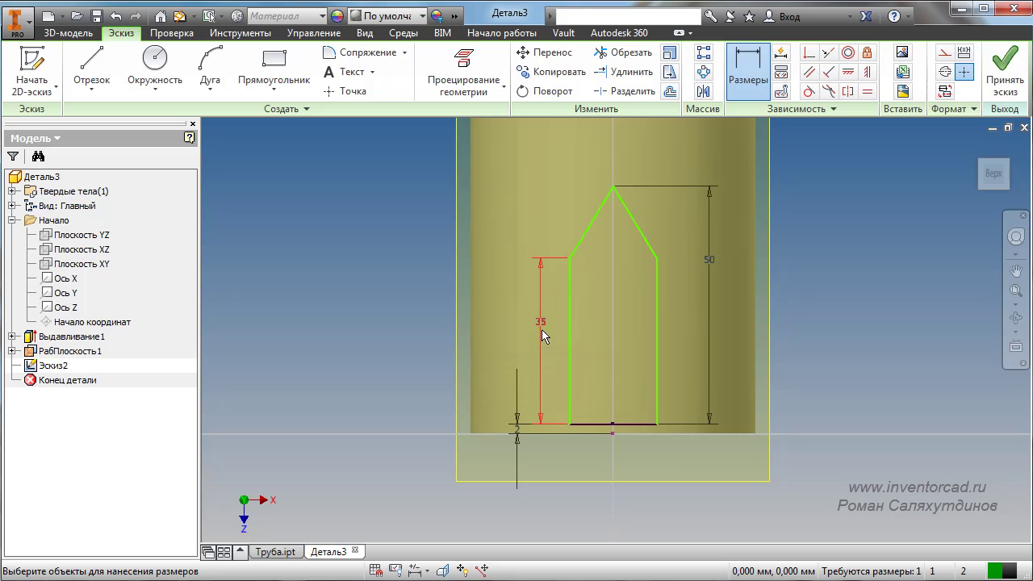
Dimension the profile's base width as 25 mm.
{"action": "left_click", "coordinate": [636, 423]}
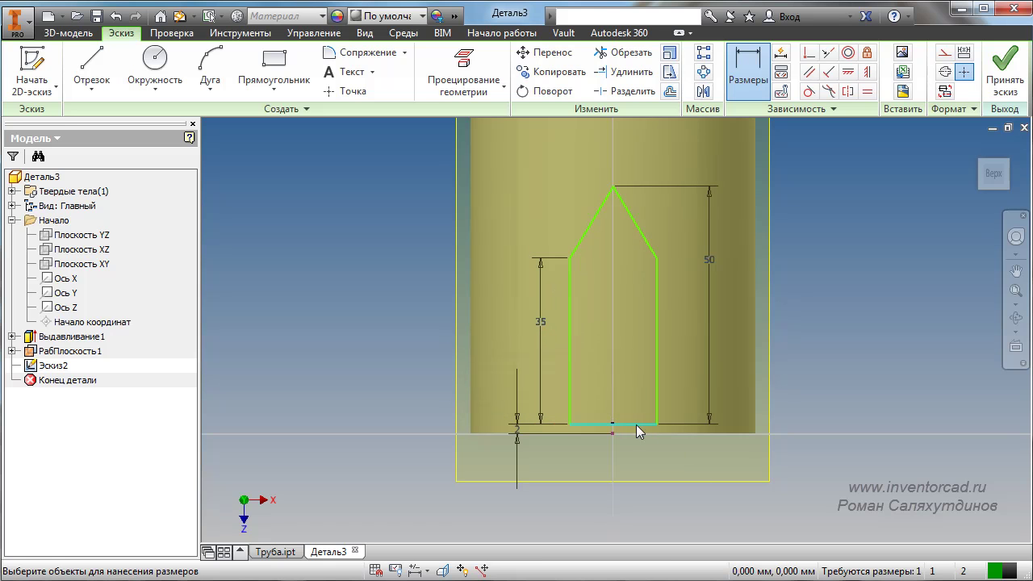
{"action": "left_click", "coordinate": [636, 450]}
{"action": "type", "text": "25"}
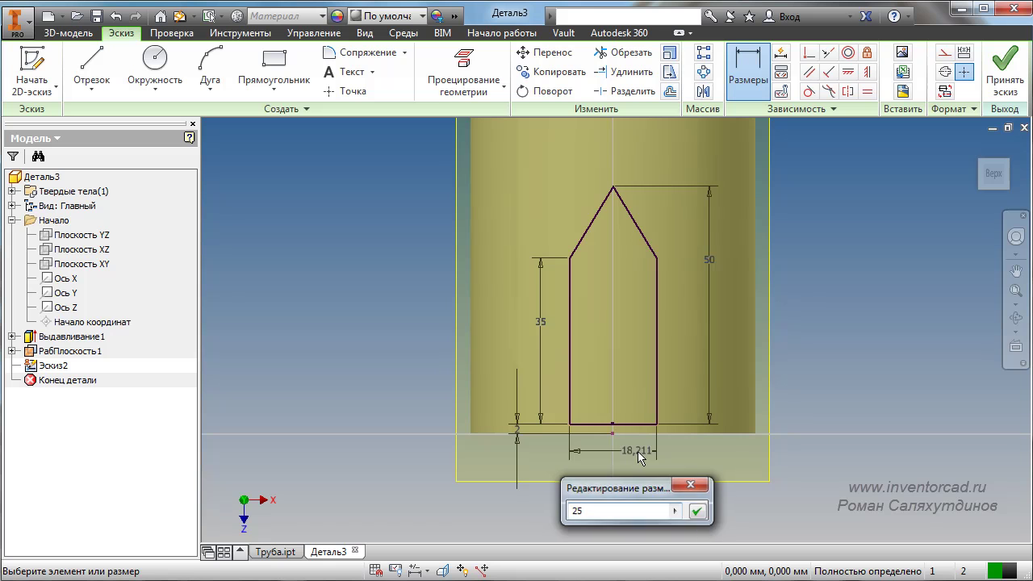
{"action": "key", "text": "Return"}
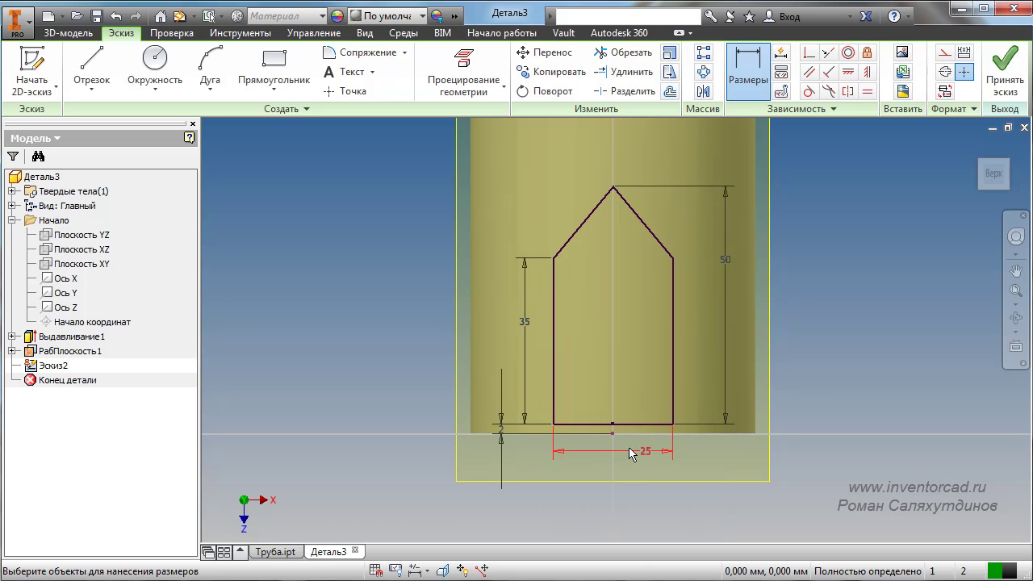
Finish the dimensioned pad profile sketch and return to 3D modeling.
{"action": "scroll", "coordinate": [754, 412], "scroll_direction": "down", "scroll_amount": 3}
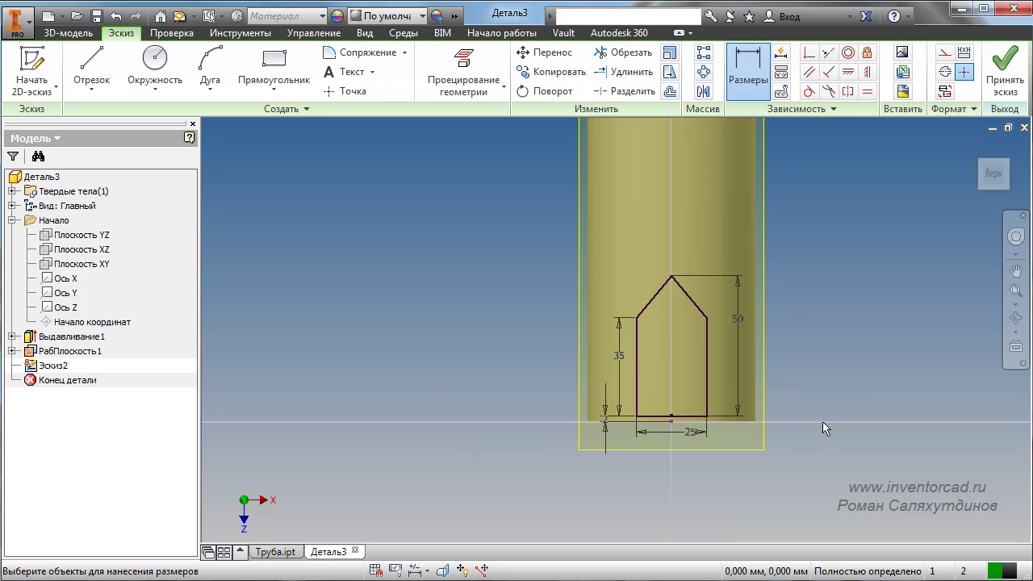
{"action": "middle_click_drag", "start_coordinate": [746, 394], "coordinate": [695, 372]}
{"action": "middle_click_drag", "start_coordinate": [785, 334], "coordinate": [792, 348]}
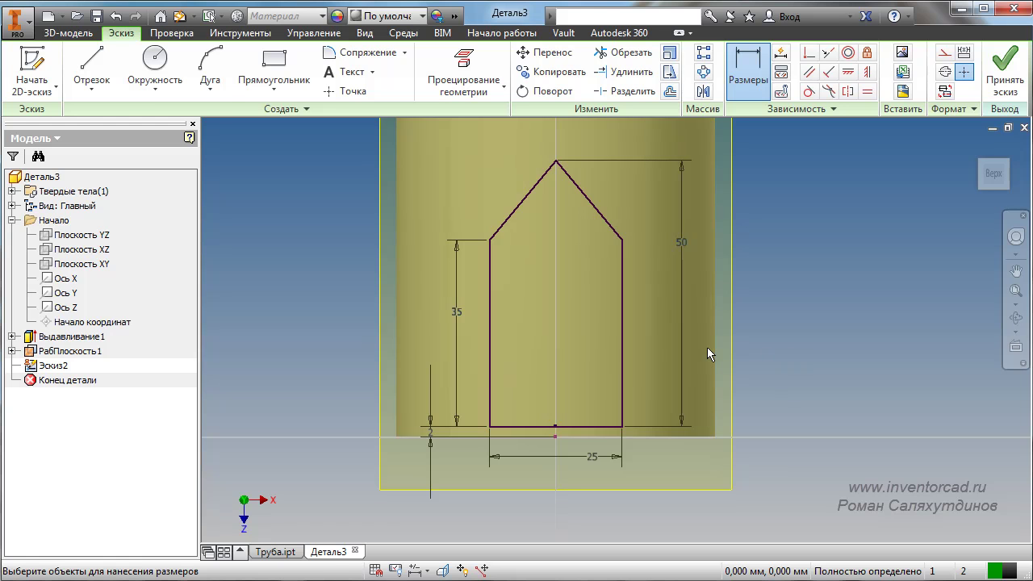
{"action": "left_click", "coordinate": [76, 35]}
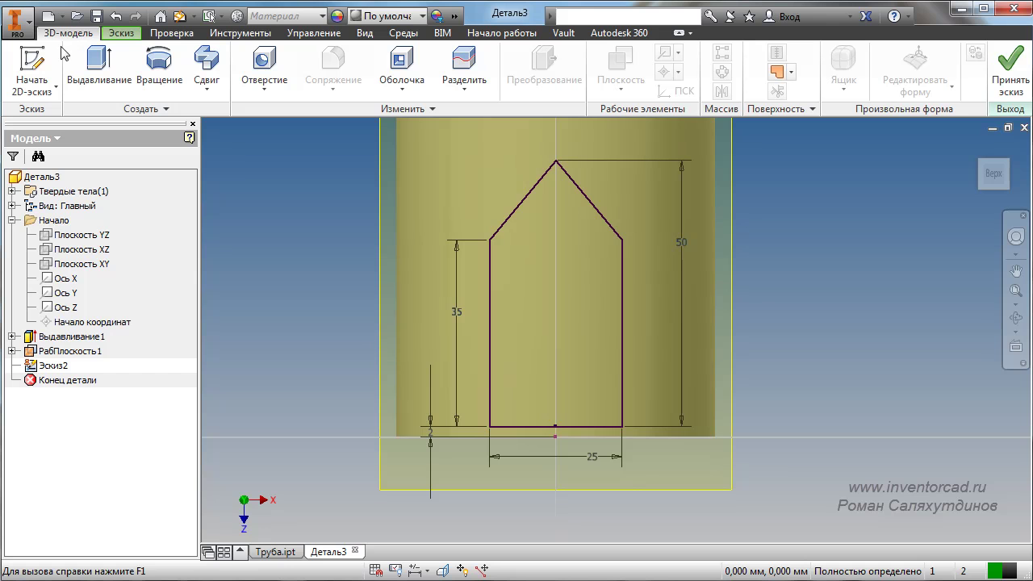
{"action": "key", "text": "d"}
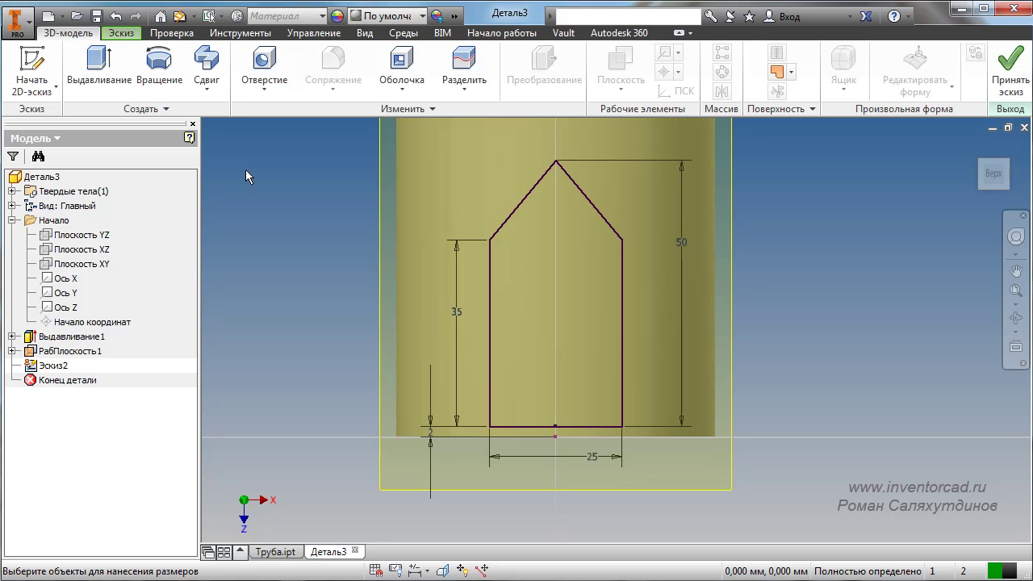
{"action": "left_click", "coordinate": [1010, 69]}
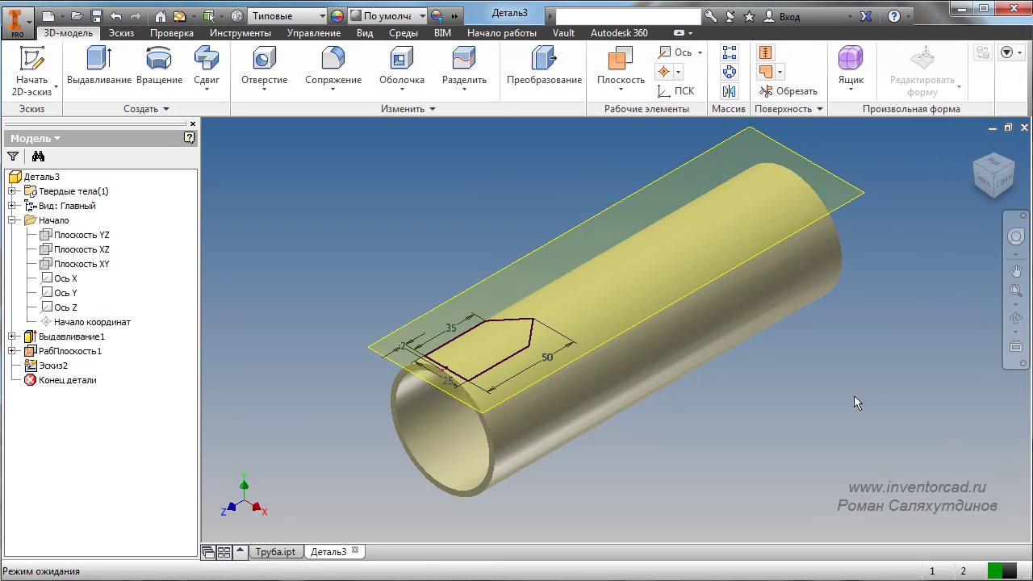
Turn off the visibility of the tangent work plane.
{"action": "left_click", "coordinate": [852, 193]}
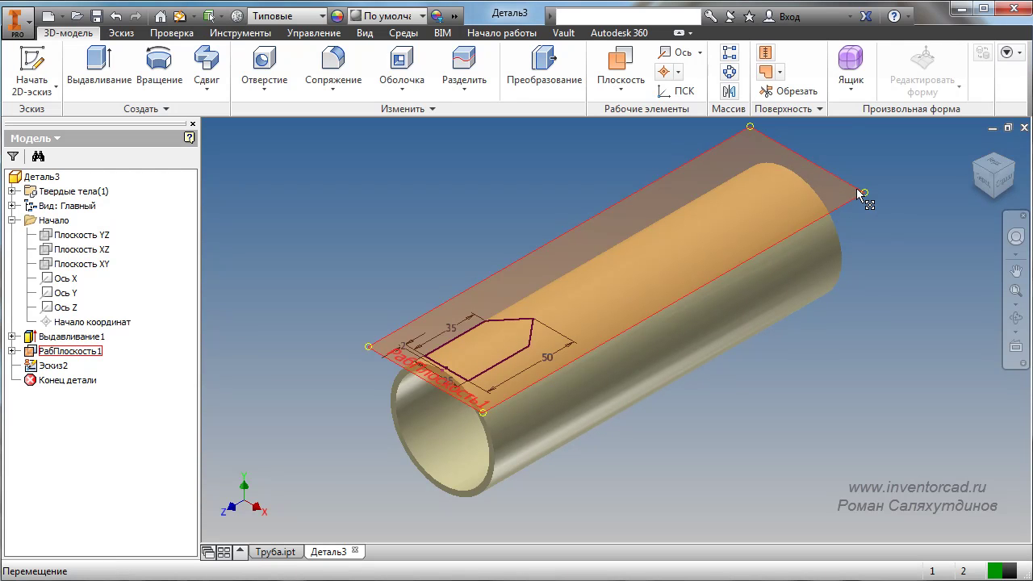
{"action": "right_click", "coordinate": [853, 189]}
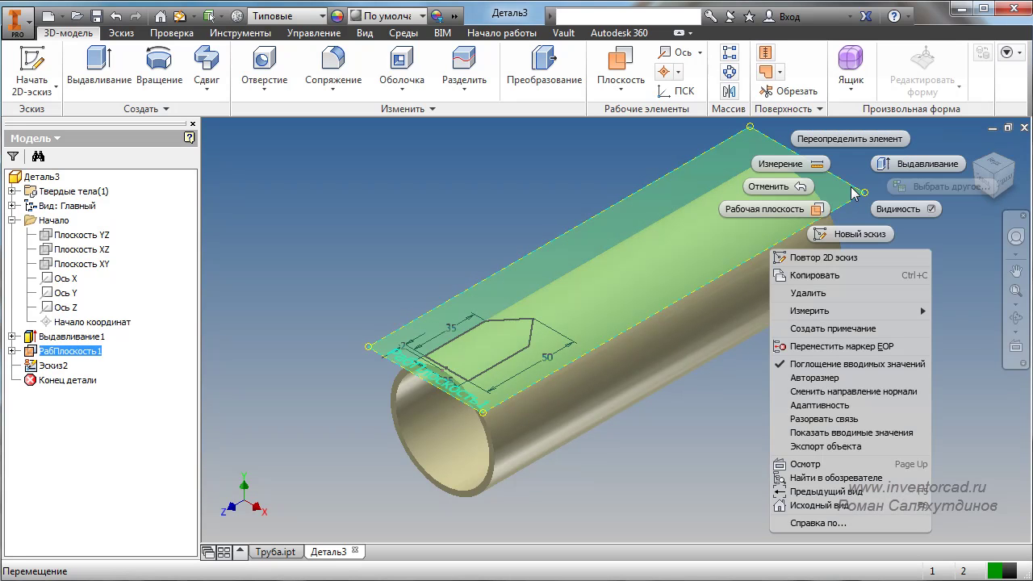
{"action": "left_click", "coordinate": [932, 210]}
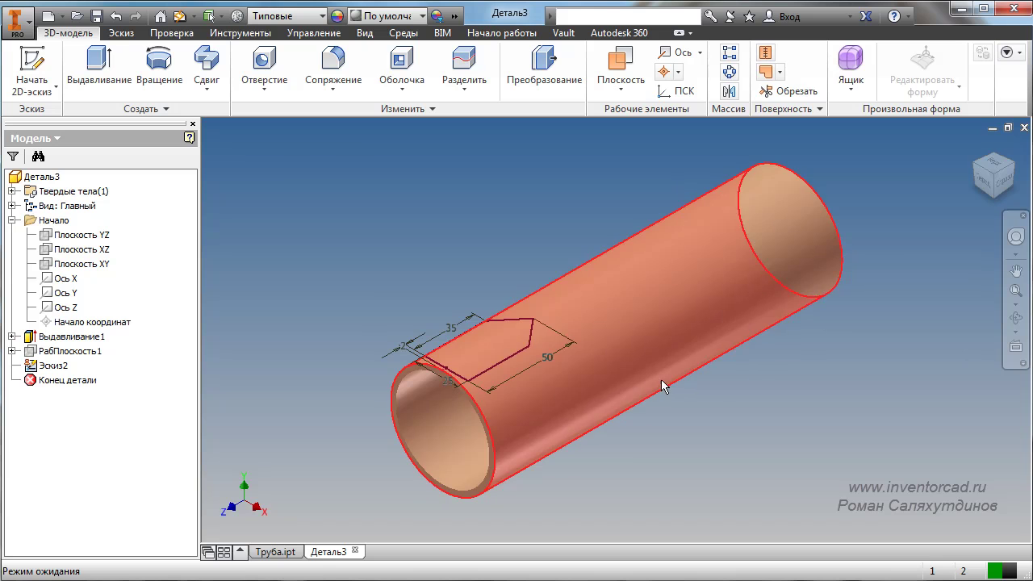
Examine from the front how the flat profile sketch sits against the pipe's curved outer surface.
{"action": "scroll", "coordinate": [673, 431], "scroll_direction": "up", "scroll_amount": 2}
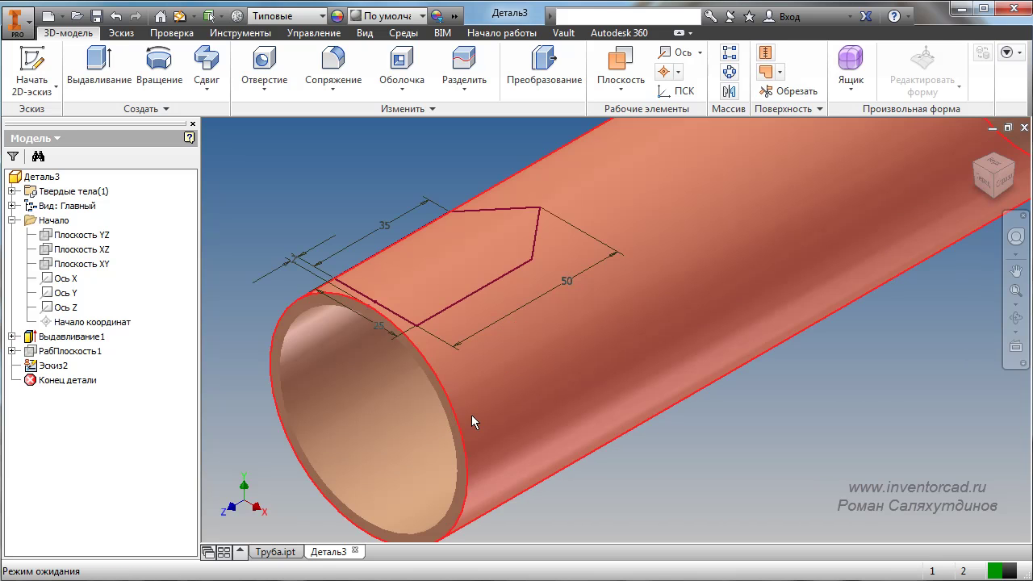
{"action": "scroll", "coordinate": [577, 403], "scroll_direction": "down", "scroll_amount": 3}
{"action": "left_click", "coordinate": [1015, 271]}
{"action": "scroll", "coordinate": [887, 243], "scroll_direction": "down", "scroll_amount": 2}
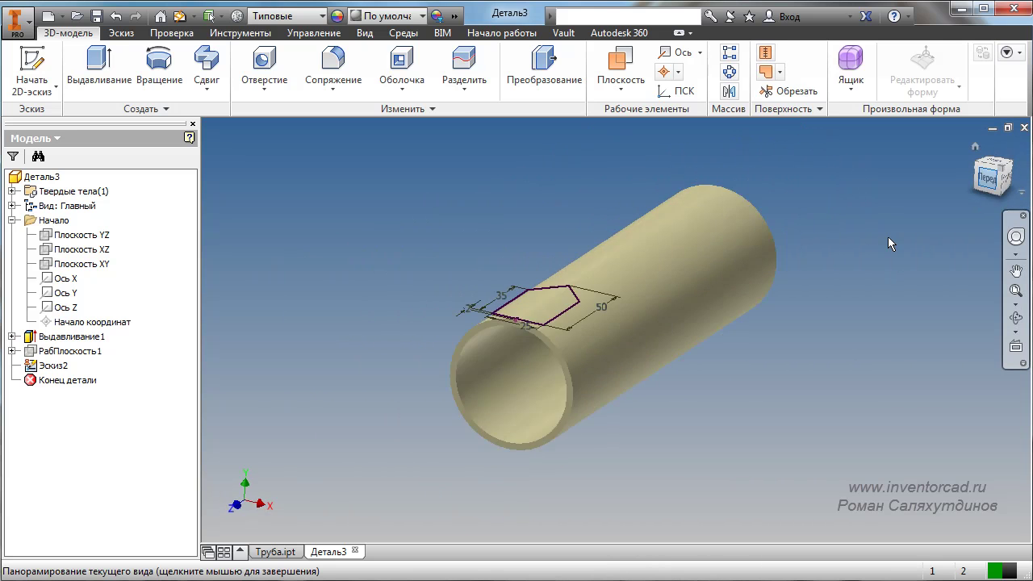
{"action": "key", "text": "F5"}
{"action": "scroll", "coordinate": [625, 280], "scroll_direction": "up", "scroll_amount": 5}
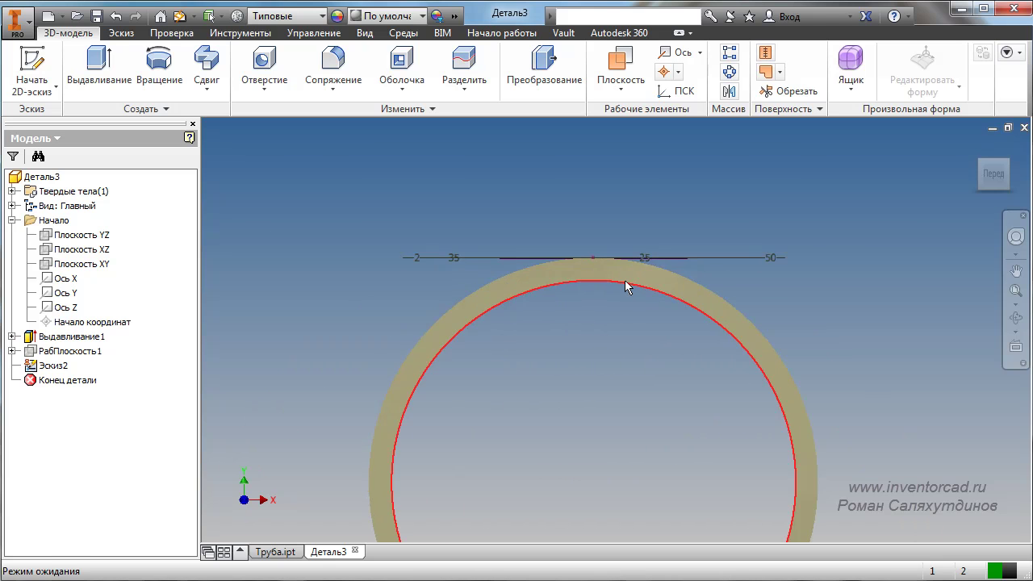
{"action": "middle_click_drag", "start_coordinate": [625, 280], "coordinate": [634, 334]}
{"action": "left_click_drag", "start_coordinate": [352, 360], "coordinate": [355, 241]}
{"action": "left_click_drag", "start_coordinate": [513, 267], "coordinate": [688, 268]}
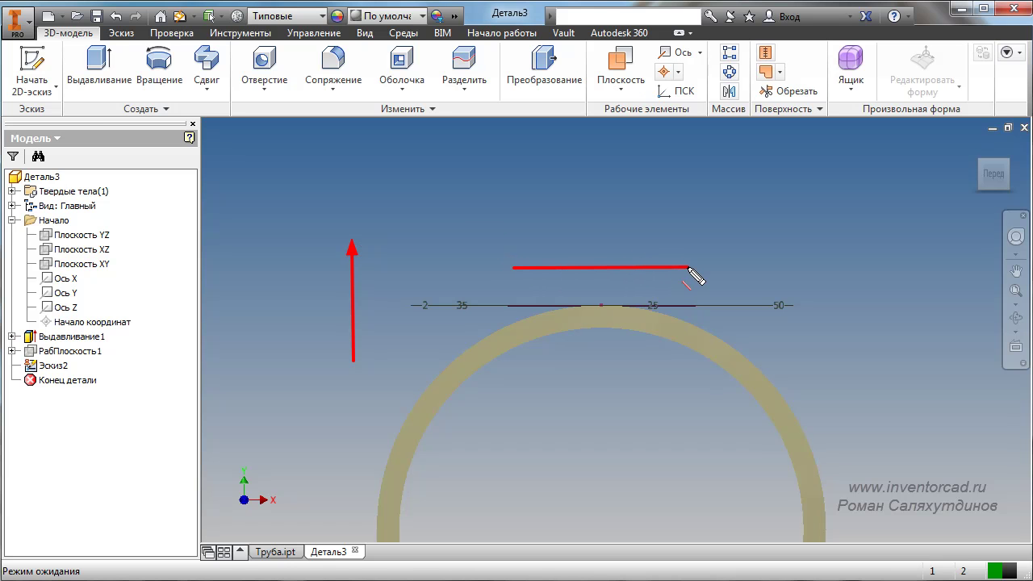
{"action": "mouse_move", "coordinate": [511, 266]}
{"action": "left_mouse_down"}
{"action": "mouse_move", "coordinate": [595, 242]}
{"action": "mouse_move", "coordinate": [691, 264]}
{"action": "left_mouse_up"}
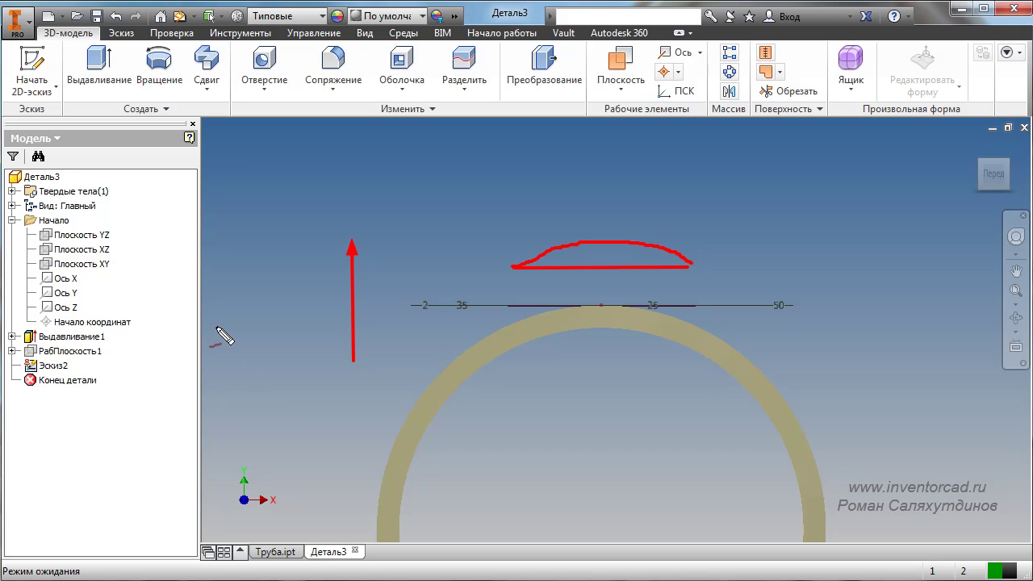
Examine from an angled view how the flat profile sketch relates to the pipe's outer surface.
{"action": "key", "text": "Escape"}
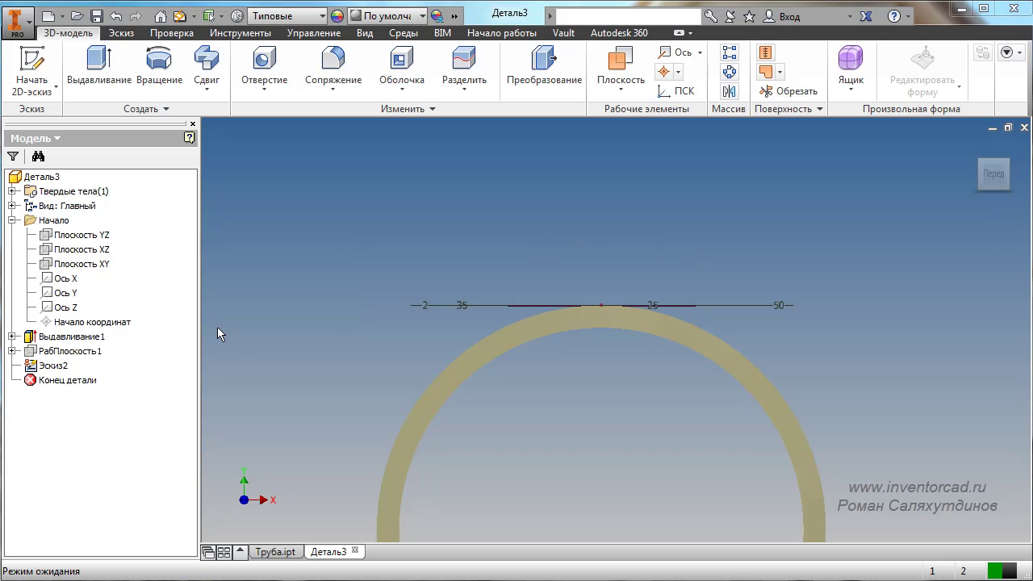
{"action": "mouse_move", "coordinate": [507, 381]}
{"action": "middle_mouse_down"}
{"action": "mouse_move", "coordinate": [540, 353]}
{"action": "mouse_move", "coordinate": [592, 353]}
{"action": "middle_mouse_up"}
{"action": "scroll", "coordinate": [592, 353], "scroll_direction": "down", "scroll_amount": 3}
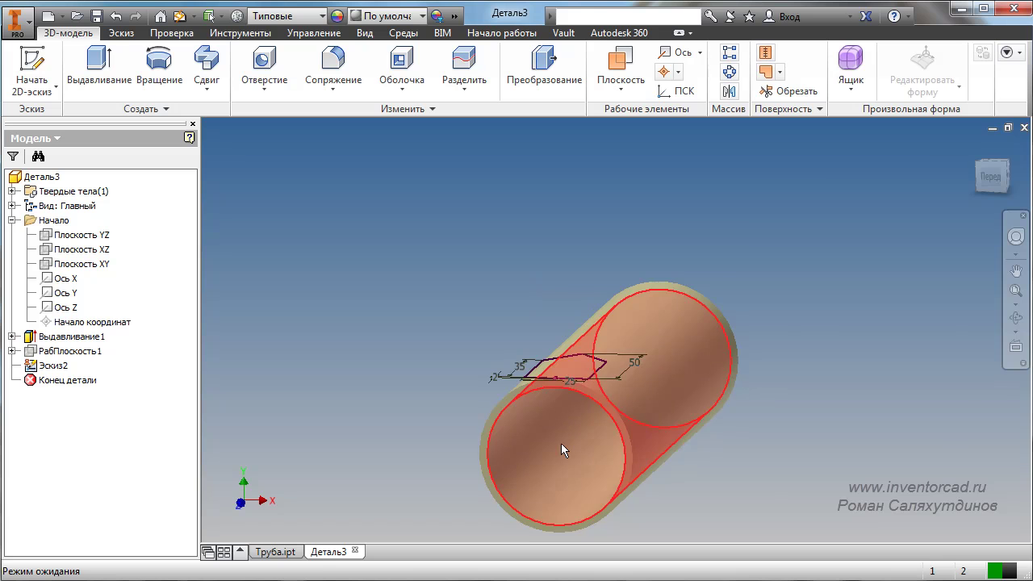
{"action": "middle_click_drag", "start_coordinate": [561, 443], "coordinate": [502, 417], "text": "shift"}
{"action": "scroll", "coordinate": [450, 396], "scroll_direction": "up", "scroll_amount": 3}
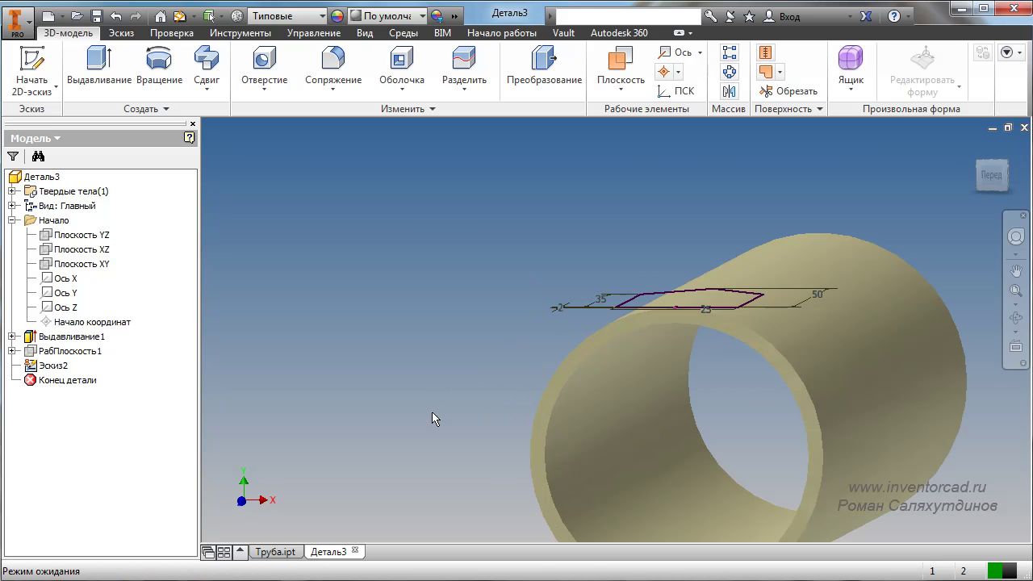
{"action": "mouse_move", "coordinate": [435, 245]}
{"action": "left_mouse_down", "text": "ctrl+shift"}
{"action": "mouse_move", "coordinate": [511, 357]}
{"action": "mouse_move", "coordinate": [563, 342]}
{"action": "left_mouse_up", "text": "ctrl+shift"}
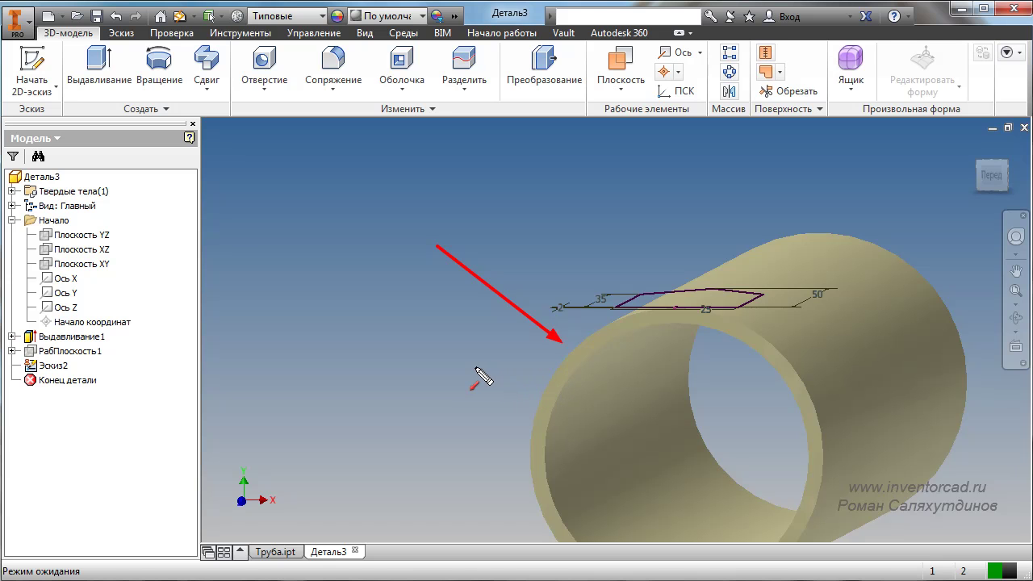
{"action": "key", "text": "Escape"}
{"action": "middle_click_drag", "start_coordinate": [766, 365], "coordinate": [649, 356]}
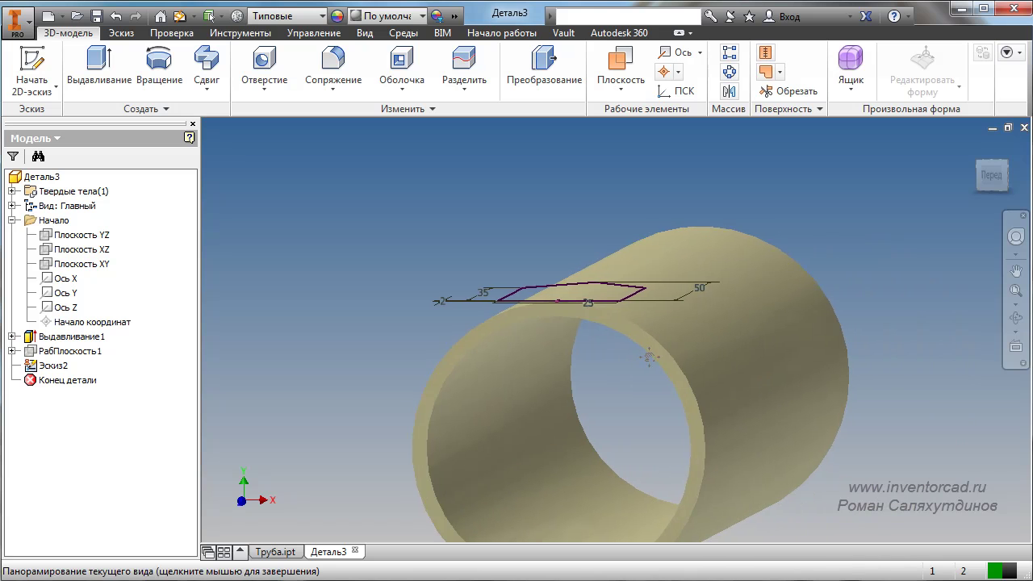
{"action": "left_click", "coordinate": [650, 357]}
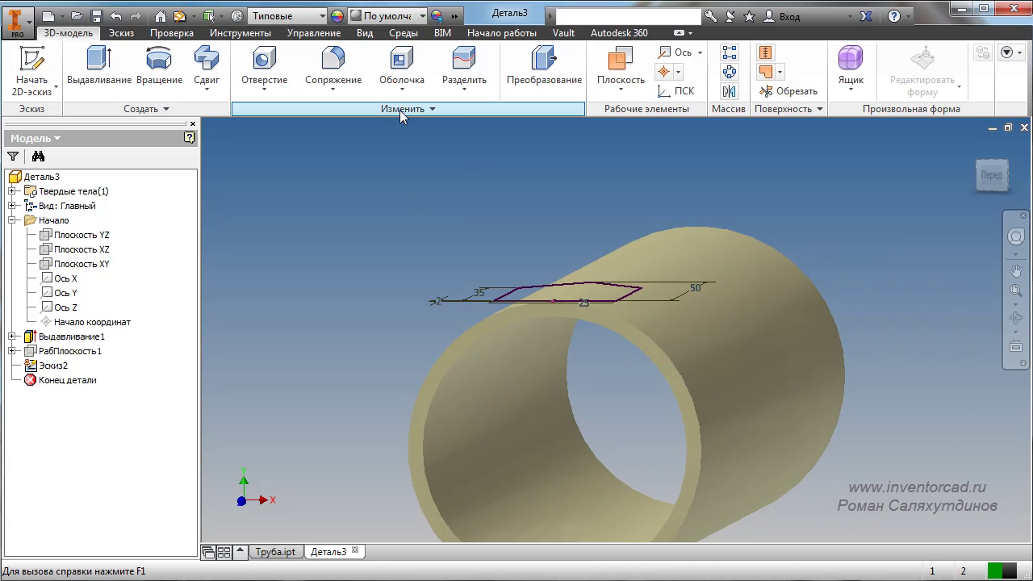
Start a Thickness/Offset with surface output and select the pipe's outer cylindrical face.
{"action": "left_click", "coordinate": [470, 92]}
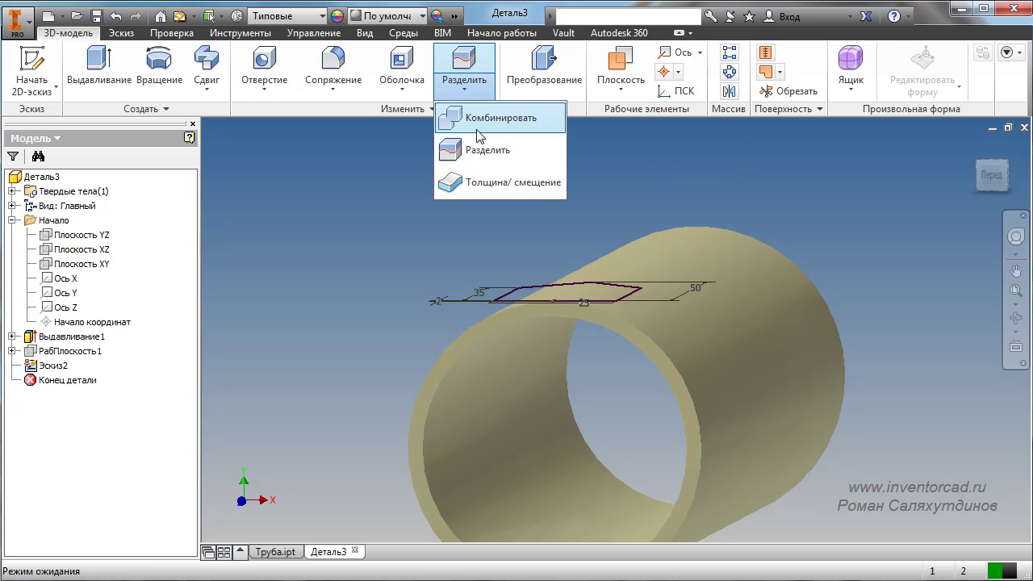
{"action": "left_click", "coordinate": [477, 184]}
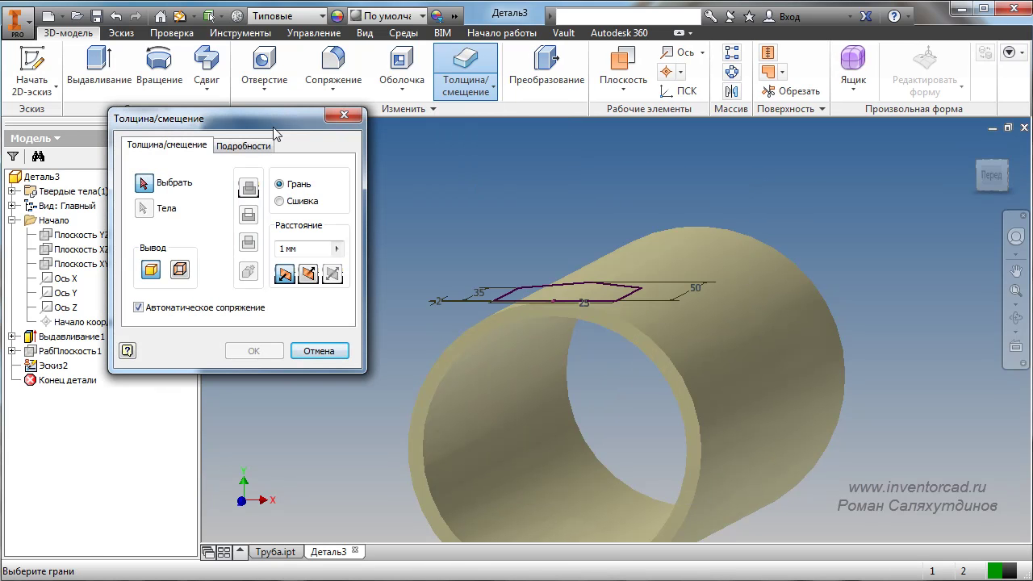
{"action": "left_click_drag", "start_coordinate": [273, 127], "coordinate": [246, 116]}
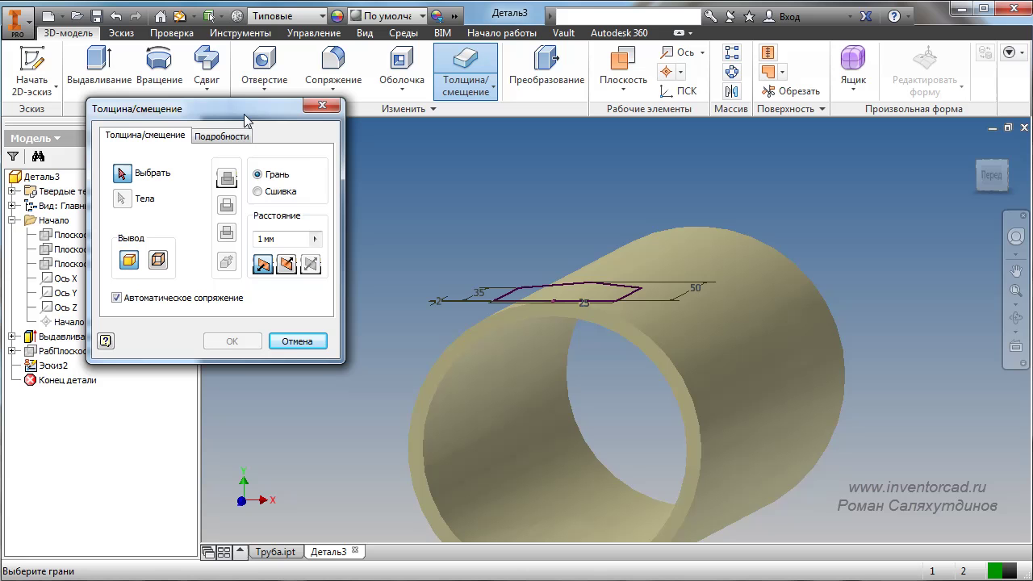
{"action": "left_click", "coordinate": [156, 261]}
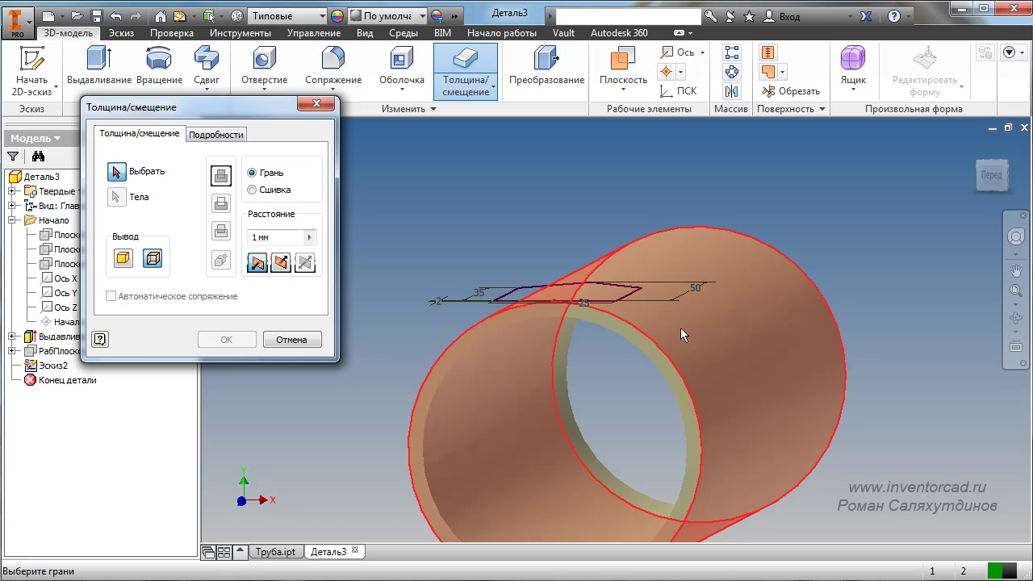
{"action": "left_click", "coordinate": [749, 339]}
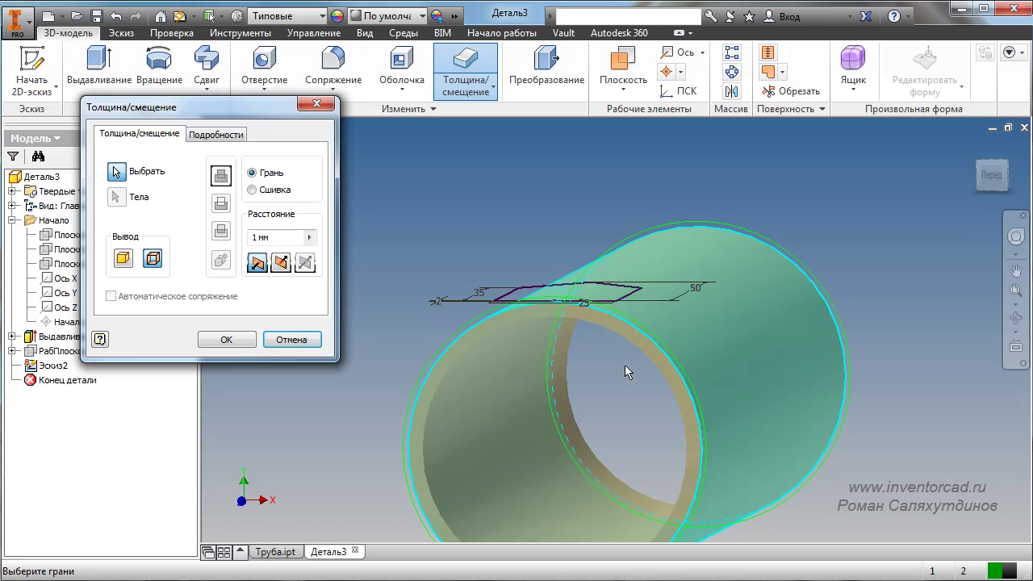
{"action": "scroll", "coordinate": [514, 335], "scroll_direction": "up", "scroll_amount": 5}
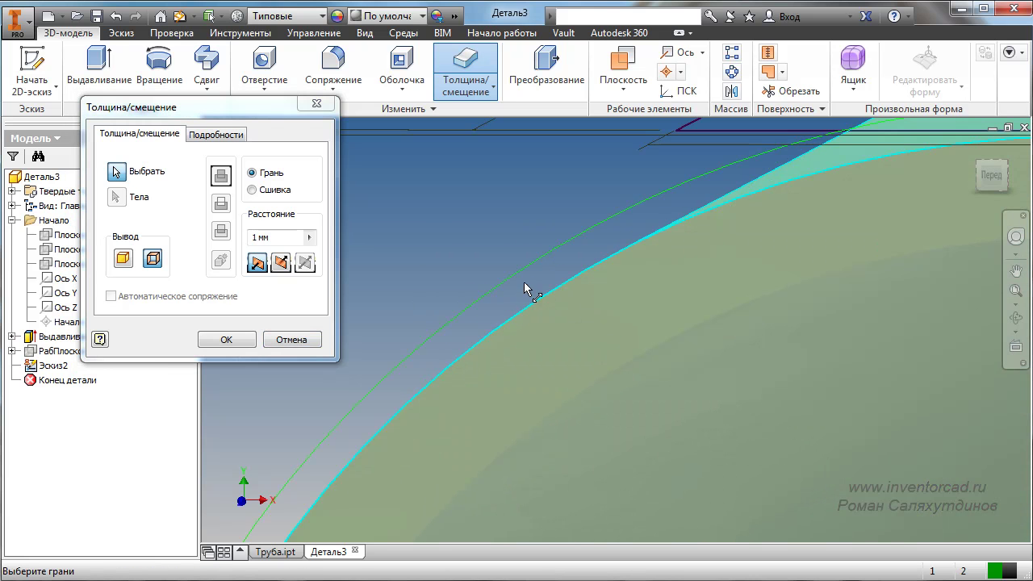
{"action": "scroll", "coordinate": [525, 289], "scroll_direction": "down", "scroll_amount": 3}
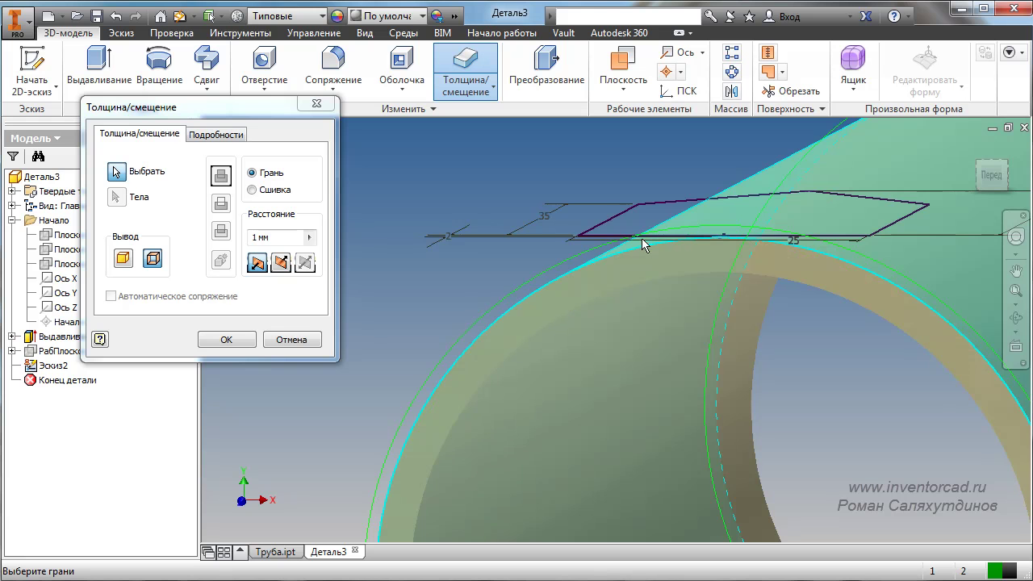
{"action": "scroll", "coordinate": [458, 336], "scroll_direction": "down", "scroll_amount": 5}
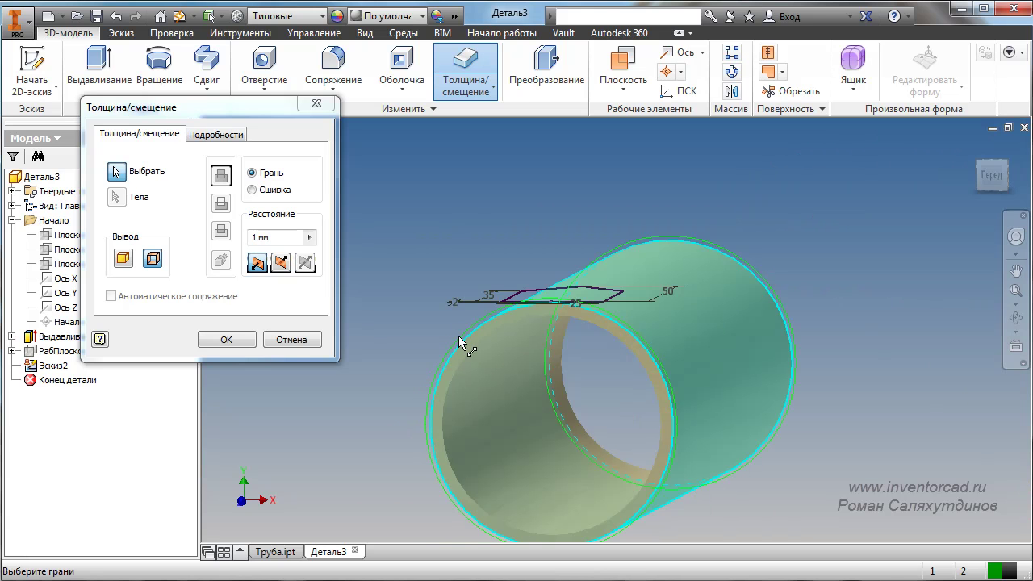
Try offset distances of 3 mm and 10 mm for the surface around the pipe.
{"action": "double_click", "coordinate": [259, 238]}
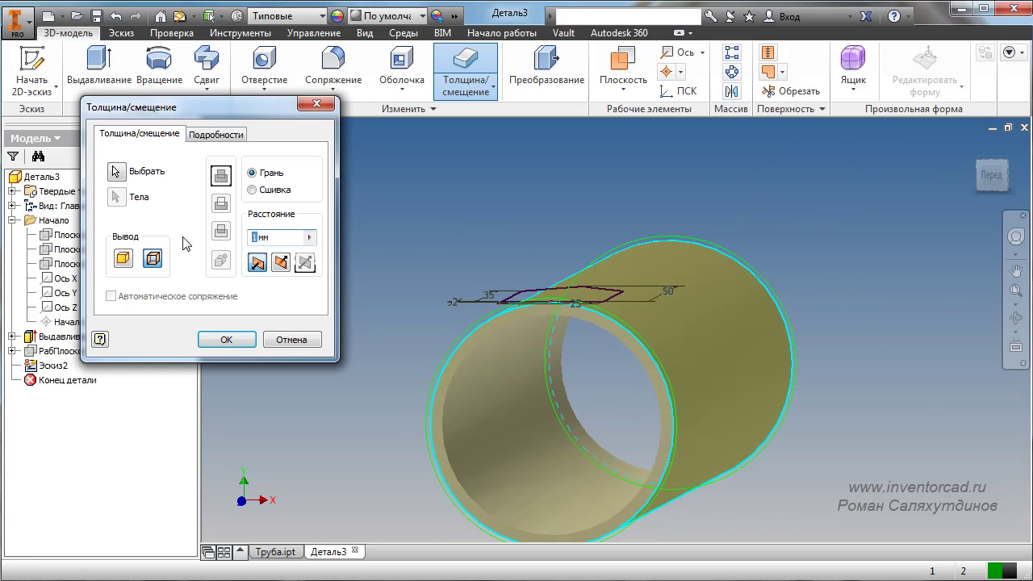
{"action": "type", "text": "3"}
{"action": "scroll", "coordinate": [507, 337], "scroll_direction": "up", "scroll_amount": 3}
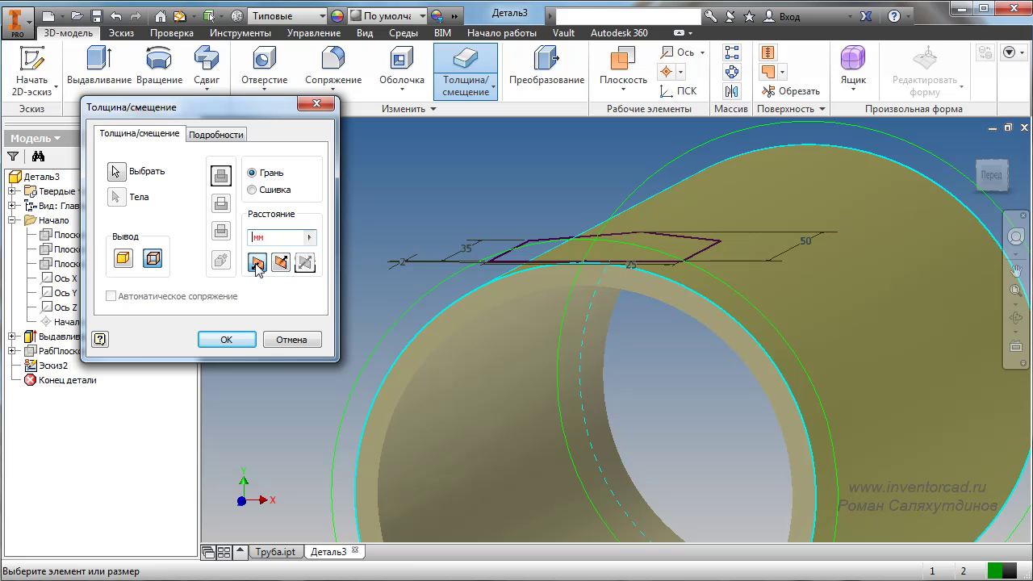
{"action": "type", "text": "10"}
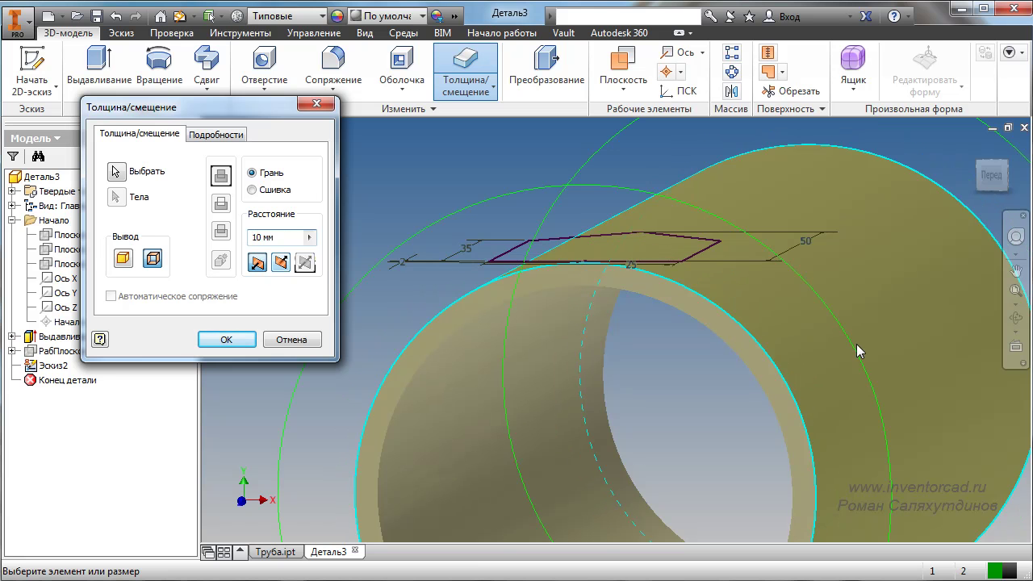
{"action": "scroll", "coordinate": [856, 343], "scroll_direction": "down", "scroll_amount": 3}
{"action": "mouse_move", "coordinate": [818, 405]}
{"action": "middle_mouse_down", "text": "shift"}
{"action": "mouse_move", "coordinate": [834, 380]}
{"action": "mouse_move", "coordinate": [810, 395]}
{"action": "mouse_move", "coordinate": [822, 376]}
{"action": "mouse_move", "coordinate": [815, 386]}
{"action": "middle_mouse_up", "text": "shift"}
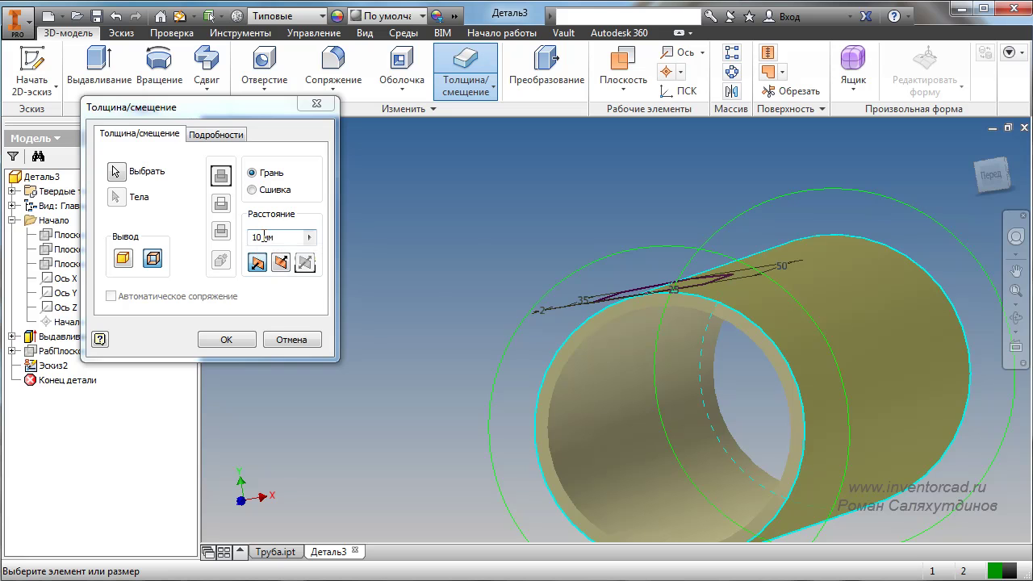
Set the offset distance to 3 mm and create the offset surface around the pipe.
{"action": "left_click_drag", "start_coordinate": [264, 237], "coordinate": [249, 241]}
{"action": "type", "text": "3"}
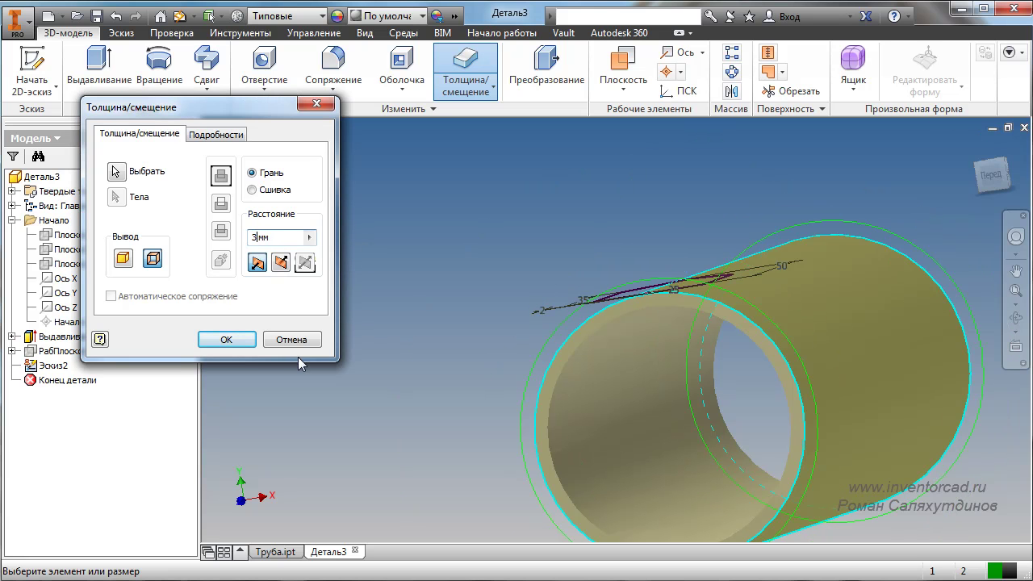
{"action": "left_click", "coordinate": [226, 339]}
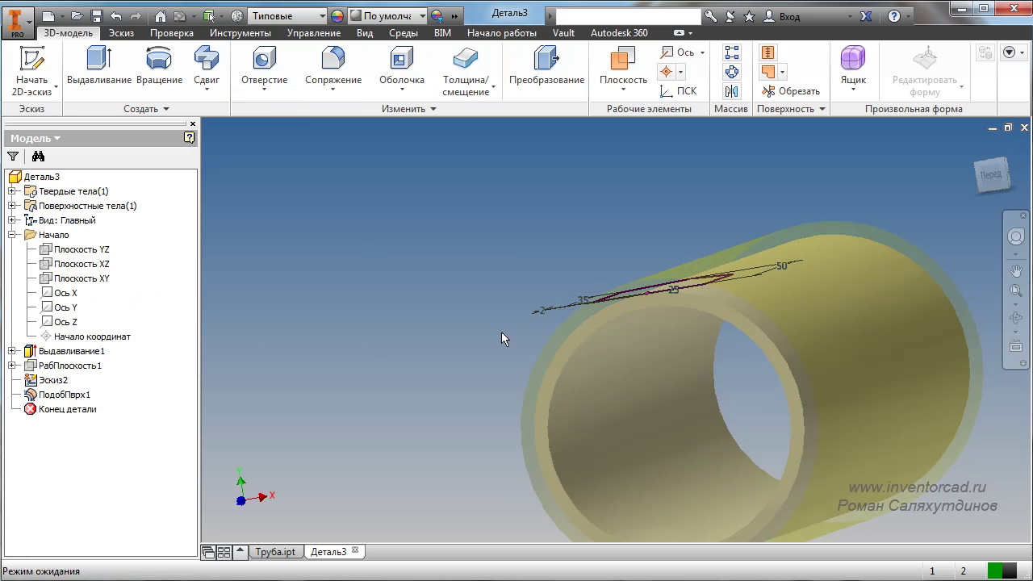
Examine the offset surface and the pipe's outer face in relation to the pad profile sketch.
{"action": "scroll", "coordinate": [501, 339], "scroll_direction": "down", "scroll_amount": 2}
{"action": "middle_click_drag", "start_coordinate": [728, 458], "coordinate": [555, 482]}
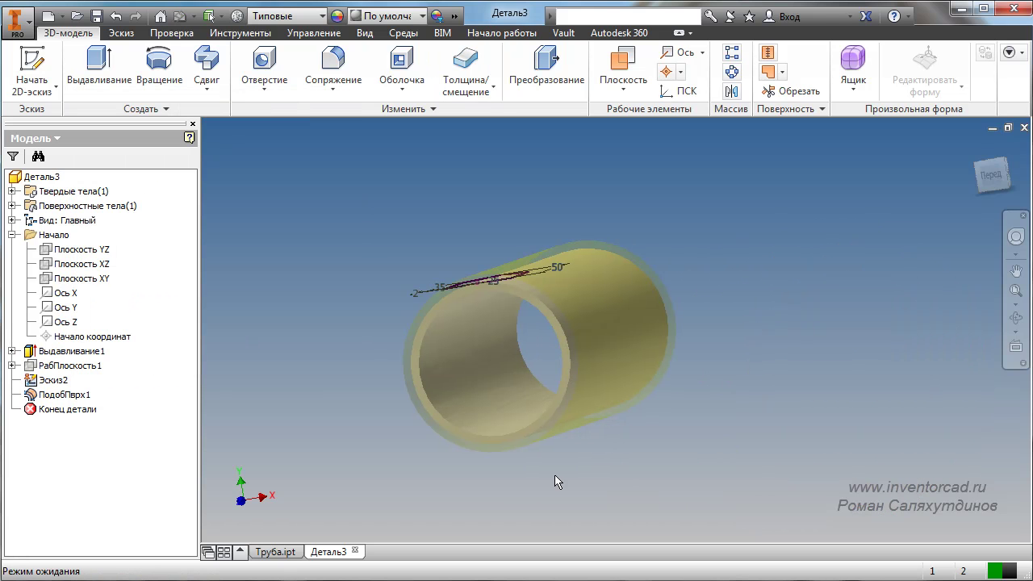
{"action": "left_click", "coordinate": [80, 396]}
{"action": "mouse_move", "coordinate": [818, 415]}
{"action": "middle_mouse_down"}
{"action": "mouse_move", "coordinate": [862, 407]}
{"action": "mouse_move", "coordinate": [820, 409]}
{"action": "middle_mouse_up"}
{"action": "left_click", "coordinate": [839, 415]}
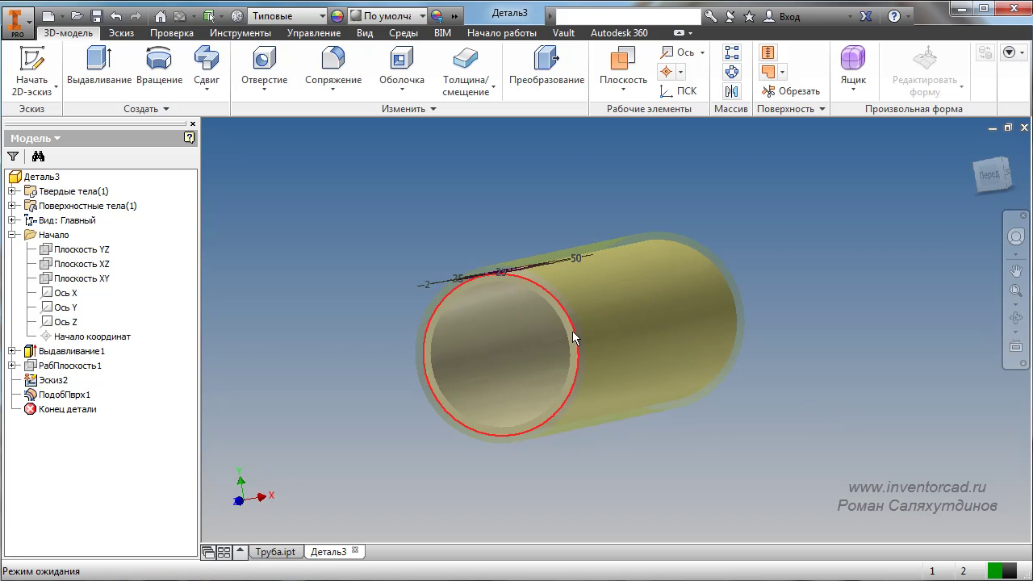
{"action": "scroll", "coordinate": [572, 331], "scroll_direction": "up", "scroll_amount": 2}
{"action": "middle_click_drag", "start_coordinate": [564, 316], "coordinate": [744, 389], "text": "shift"}
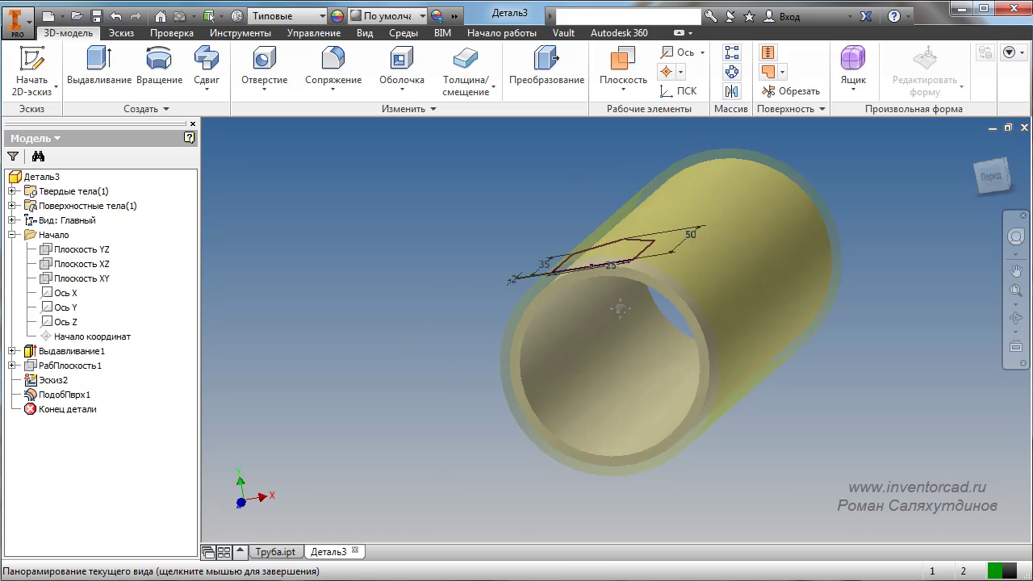
{"action": "scroll", "coordinate": [616, 287], "scroll_direction": "up", "scroll_amount": 3}
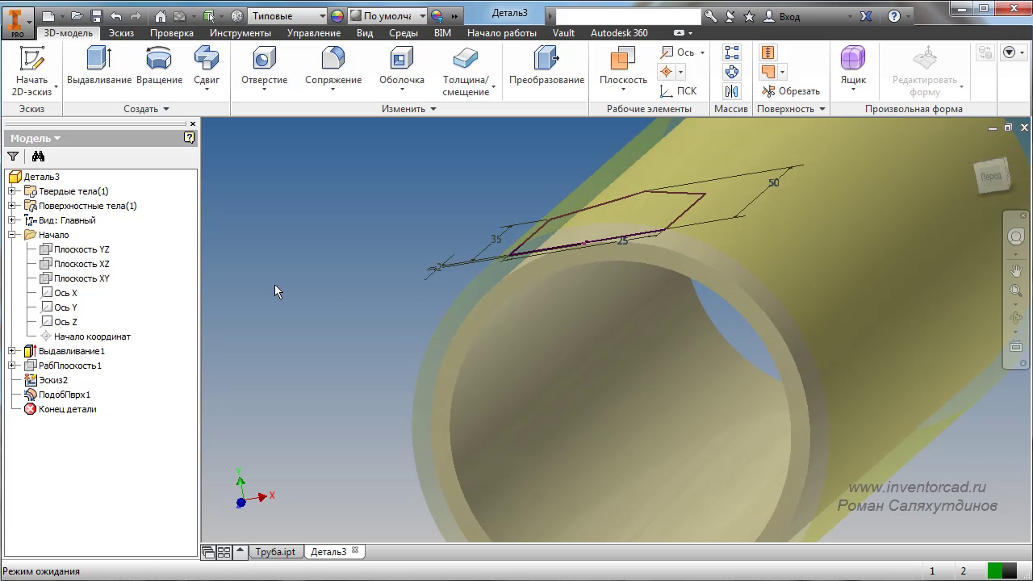
{"action": "left_click_drag", "start_coordinate": [274, 288], "coordinate": [439, 309]}
{"action": "mouse_move", "coordinate": [297, 446]}
{"action": "left_mouse_down"}
{"action": "mouse_move", "coordinate": [419, 435]}
{"action": "mouse_move", "coordinate": [426, 403]}
{"action": "left_mouse_up"}
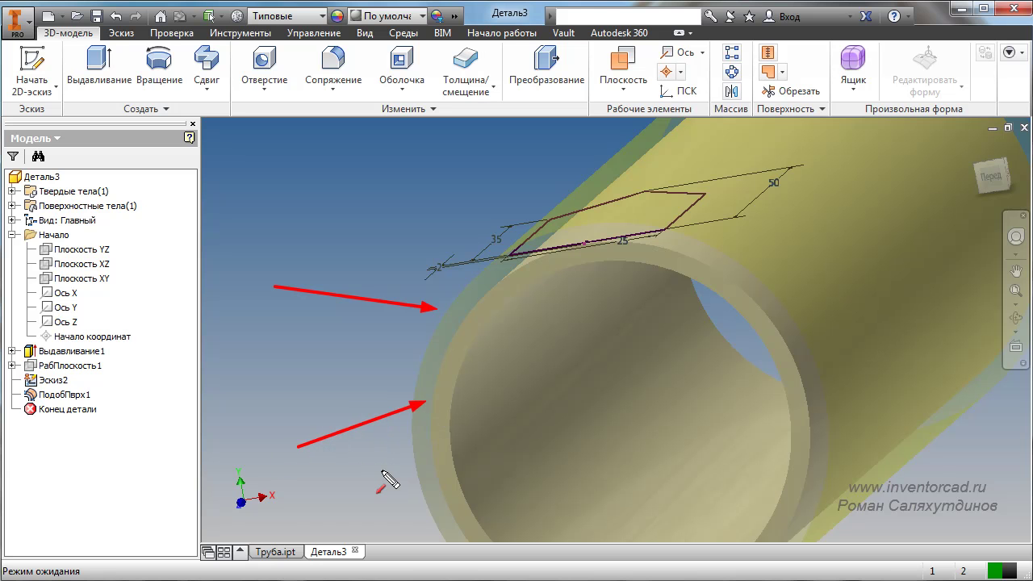
{"action": "key", "text": "Escape"}
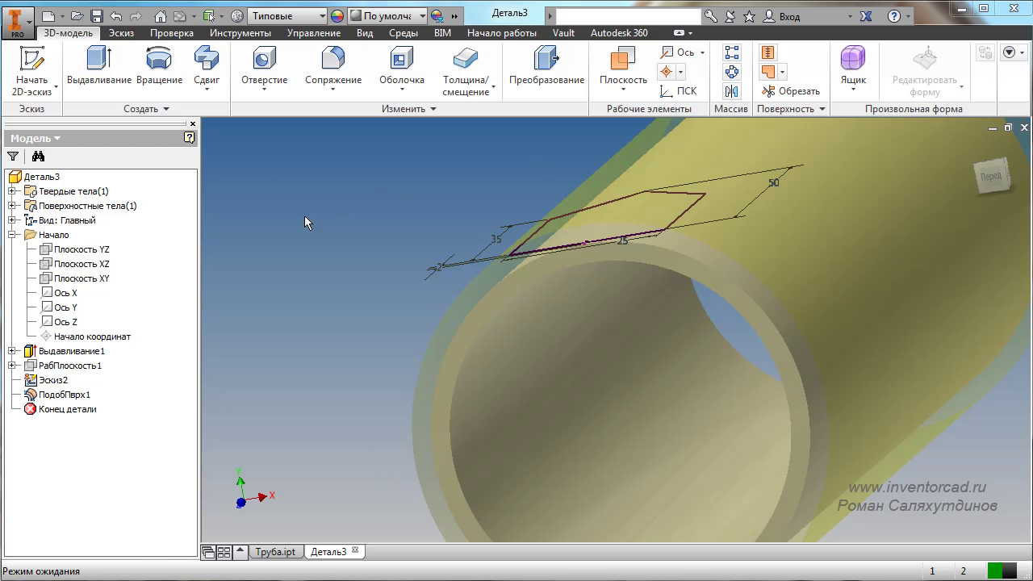
Start extruding the pad profile as a joined solid, with its extents set to Between (Между).
{"action": "left_click", "coordinate": [84, 64]}
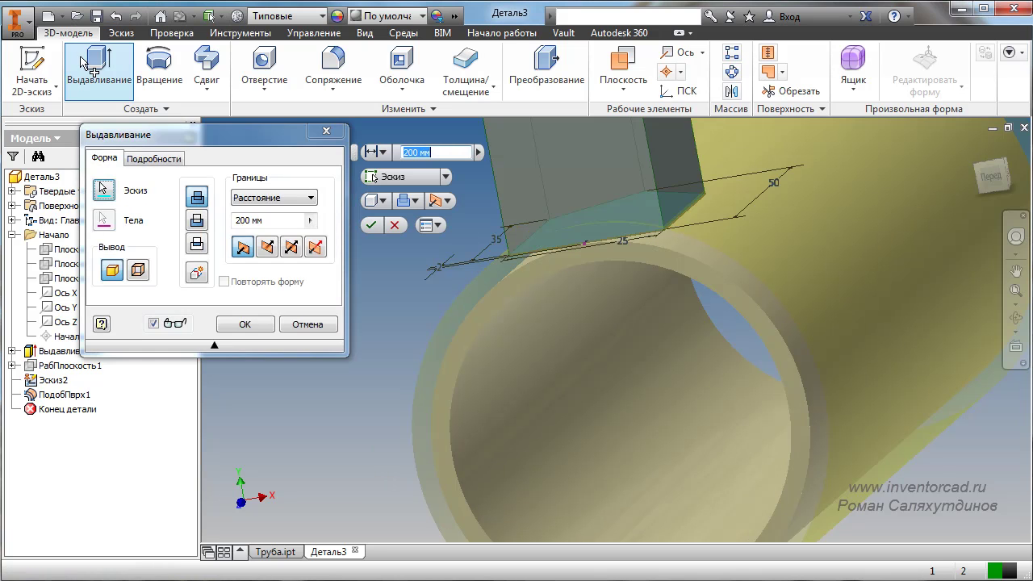
{"action": "left_click_drag", "start_coordinate": [214, 141], "coordinate": [169, 114]}
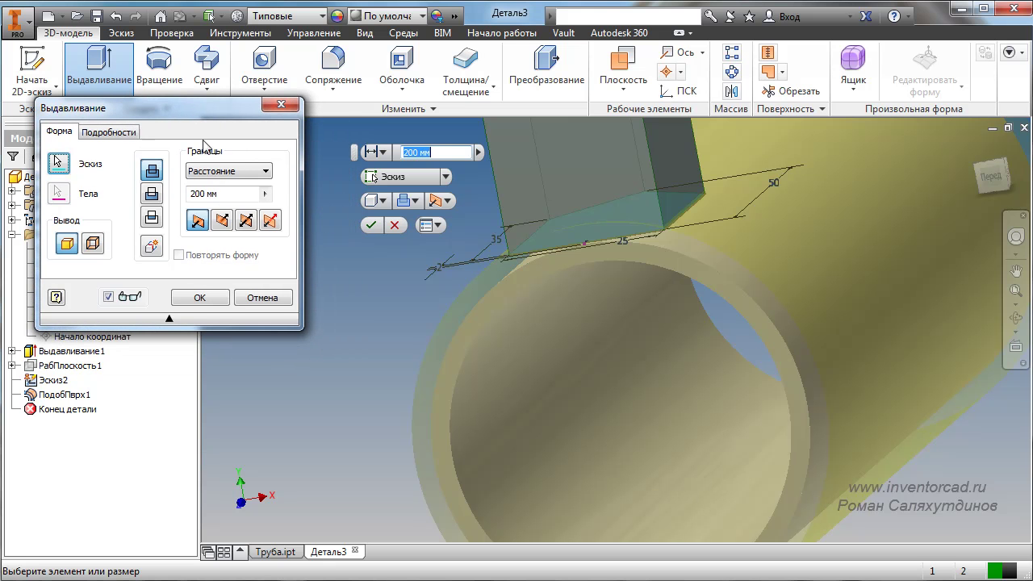
{"action": "left_click", "coordinate": [246, 171]}
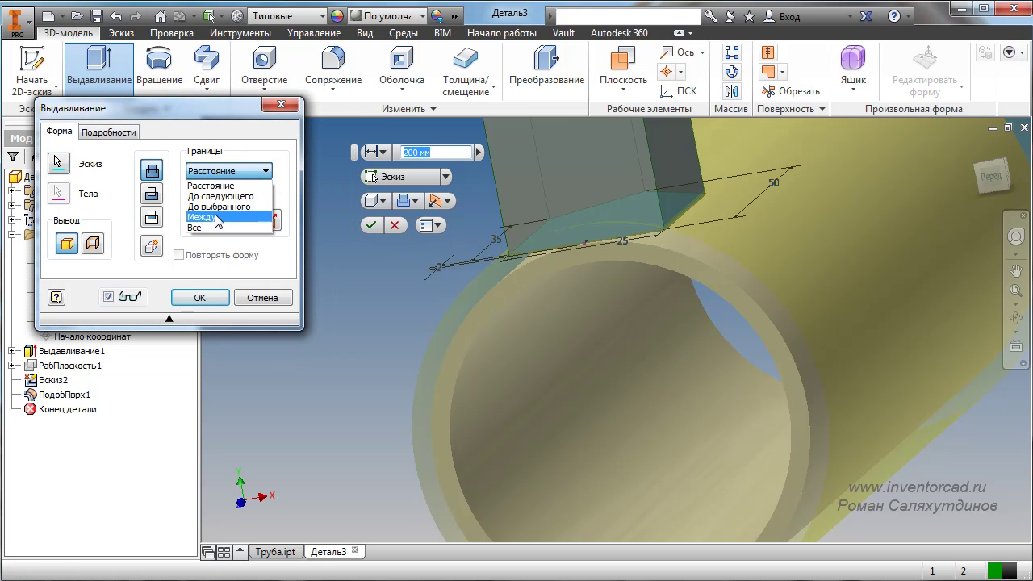
{"action": "left_click", "coordinate": [204, 216]}
{"action": "left_click_drag", "start_coordinate": [359, 162], "coordinate": [222, 387]}
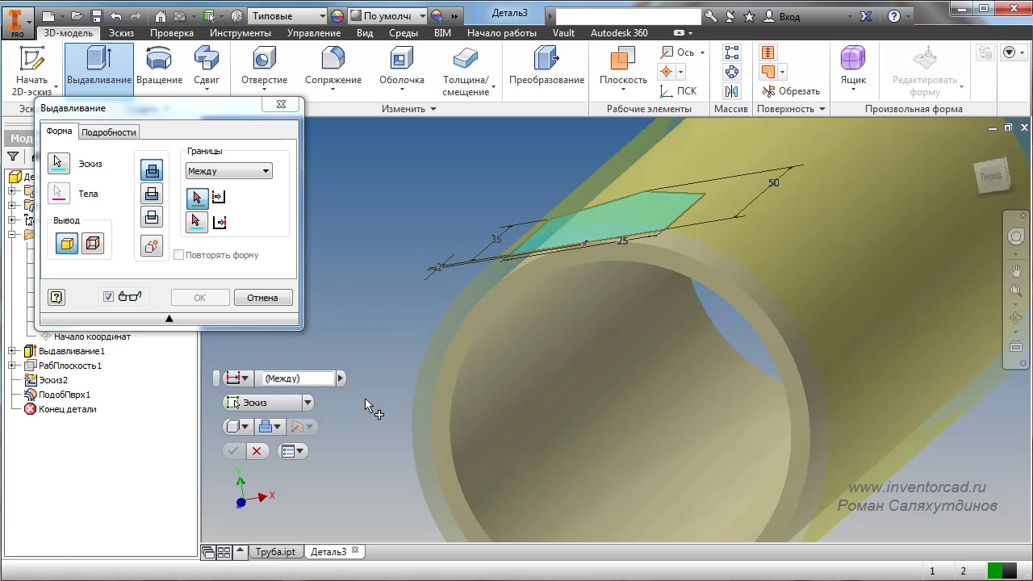
{"action": "scroll", "coordinate": [493, 410], "scroll_direction": "down", "scroll_amount": 3}
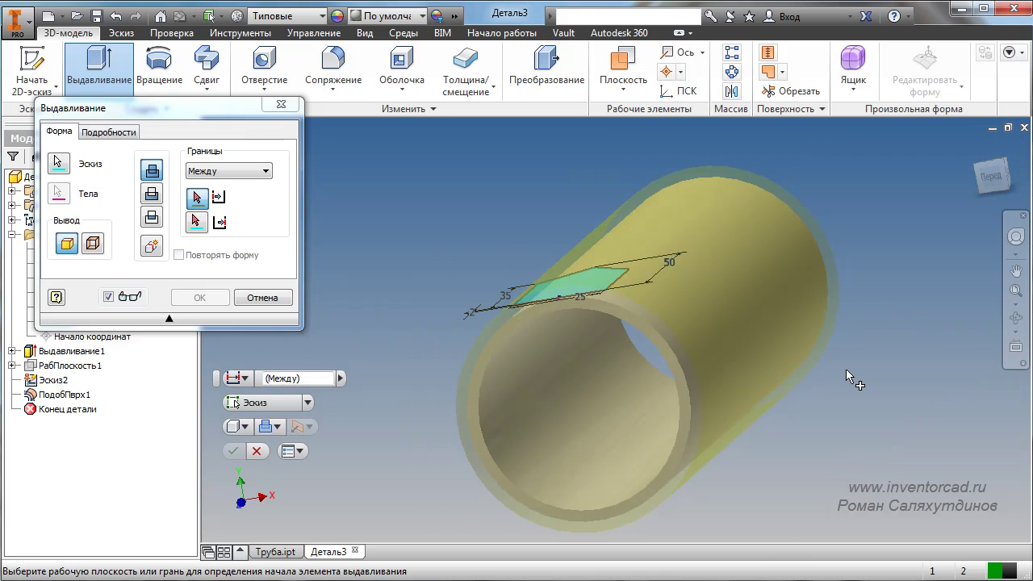
Select the offset surface as the extrusion's start boundary and the pipe's outer cylindrical face as its end boundary.
{"action": "left_click", "coordinate": [736, 232]}
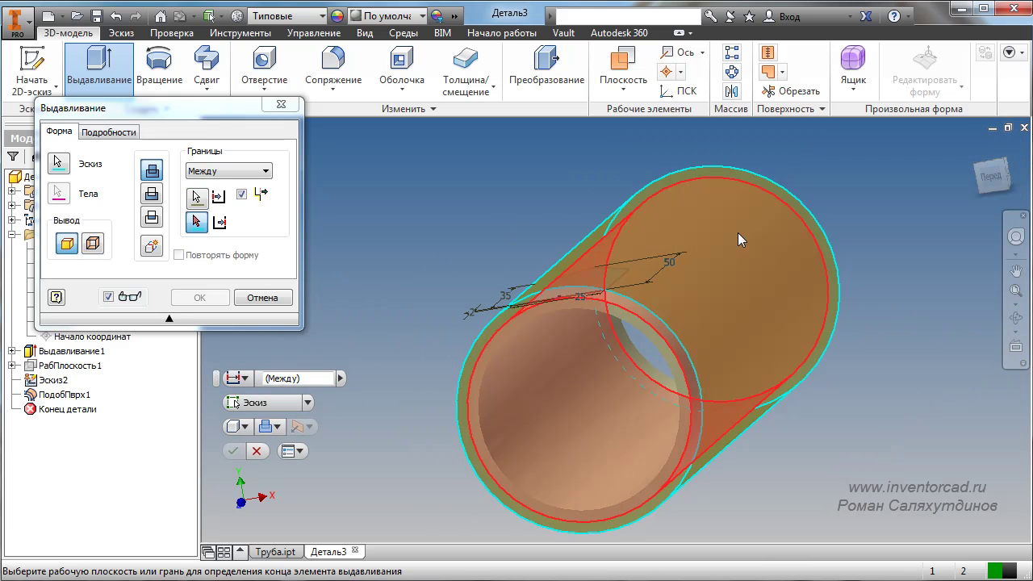
{"action": "scroll", "coordinate": [489, 348], "scroll_direction": "up", "scroll_amount": 3}
{"action": "scroll", "coordinate": [500, 352], "scroll_direction": "down", "scroll_amount": 4}
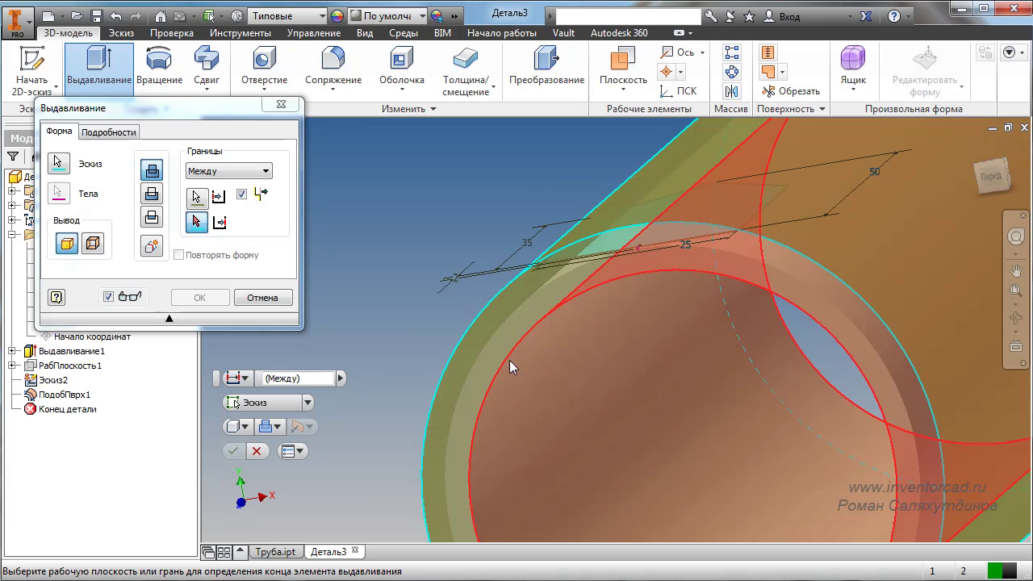
{"action": "scroll", "coordinate": [530, 385], "scroll_direction": "up", "scroll_amount": 3}
{"action": "middle_click_drag", "start_coordinate": [539, 379], "coordinate": [544, 306], "text": "shift"}
{"action": "scroll", "coordinate": [618, 223], "scroll_direction": "up", "scroll_amount": 5}
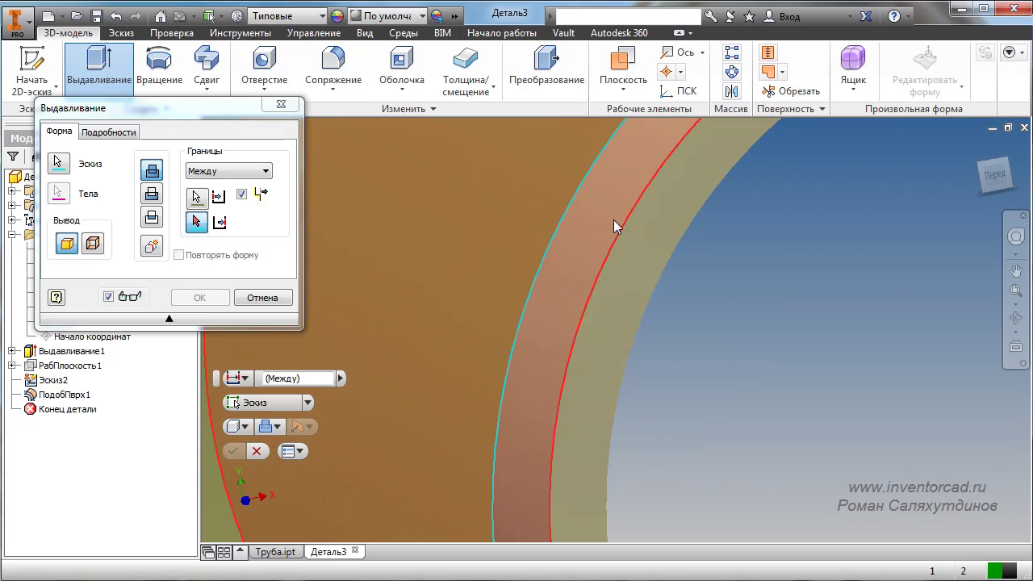
{"action": "left_click", "coordinate": [619, 178]}
{"action": "scroll", "coordinate": [615, 197], "scroll_direction": "down", "scroll_amount": 5}
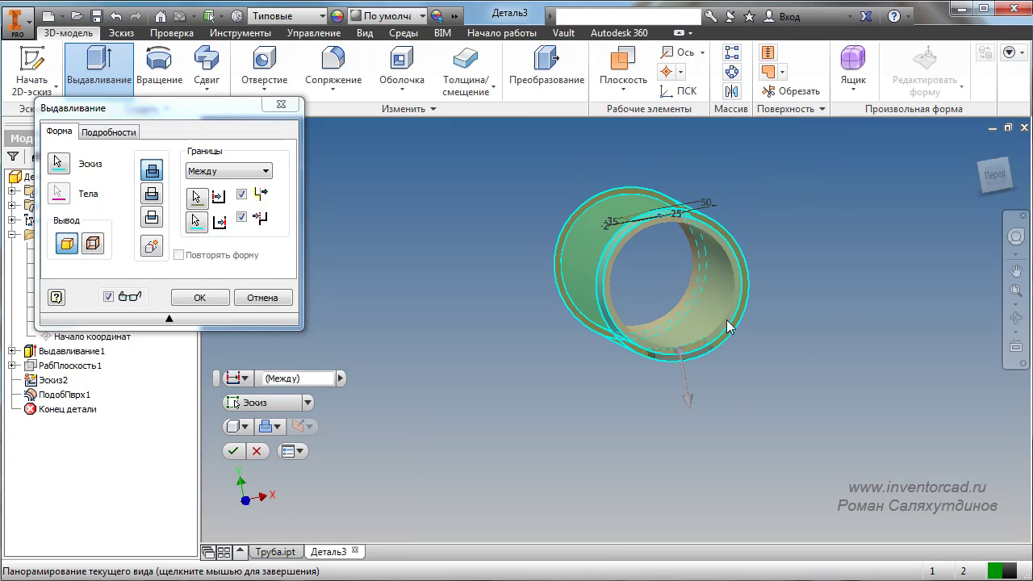
Check the pad preview and complete the extrusion between the offset surface and the pipe's outer face.
{"action": "middle_click_drag", "start_coordinate": [762, 249], "coordinate": [581, 292], "text": "shift"}
{"action": "scroll", "coordinate": [556, 222], "scroll_direction": "up", "scroll_amount": 4}
{"action": "scroll", "coordinate": [556, 282], "scroll_direction": "down", "scroll_amount": 2}
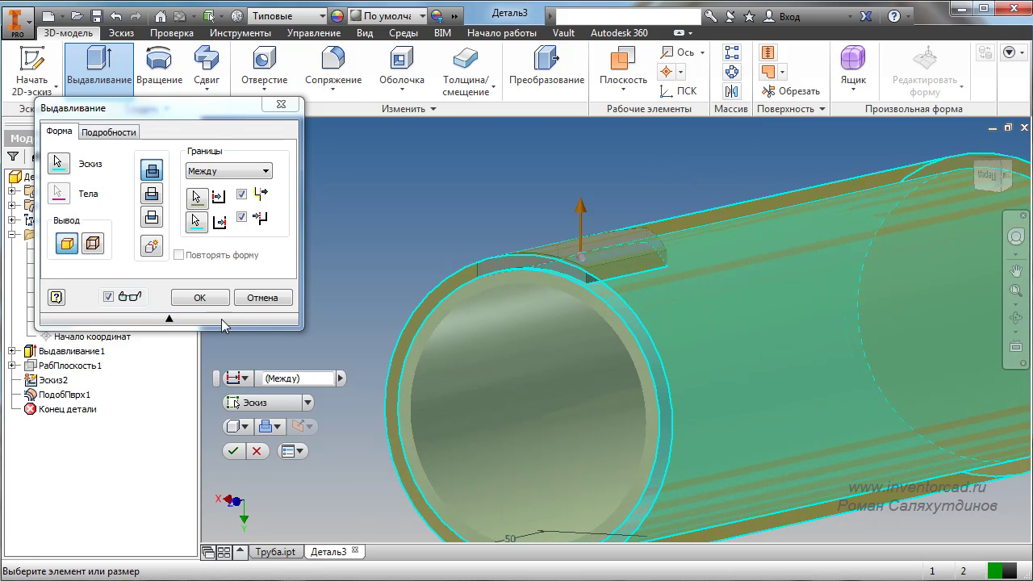
{"action": "left_click", "coordinate": [200, 297]}
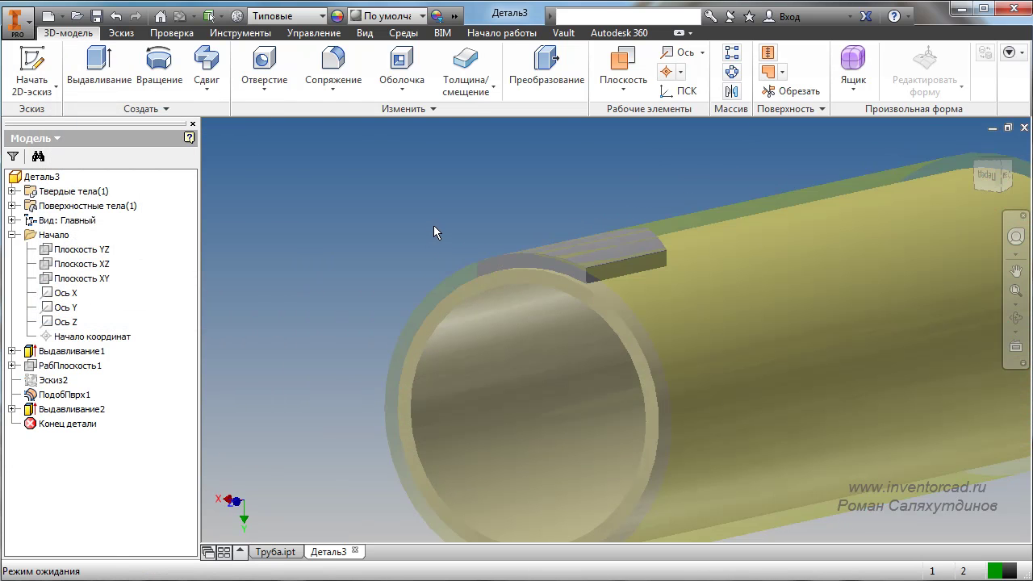
Hide the offset surface around the pipe.
{"action": "scroll", "coordinate": [434, 231], "scroll_direction": "down", "scroll_amount": 3}
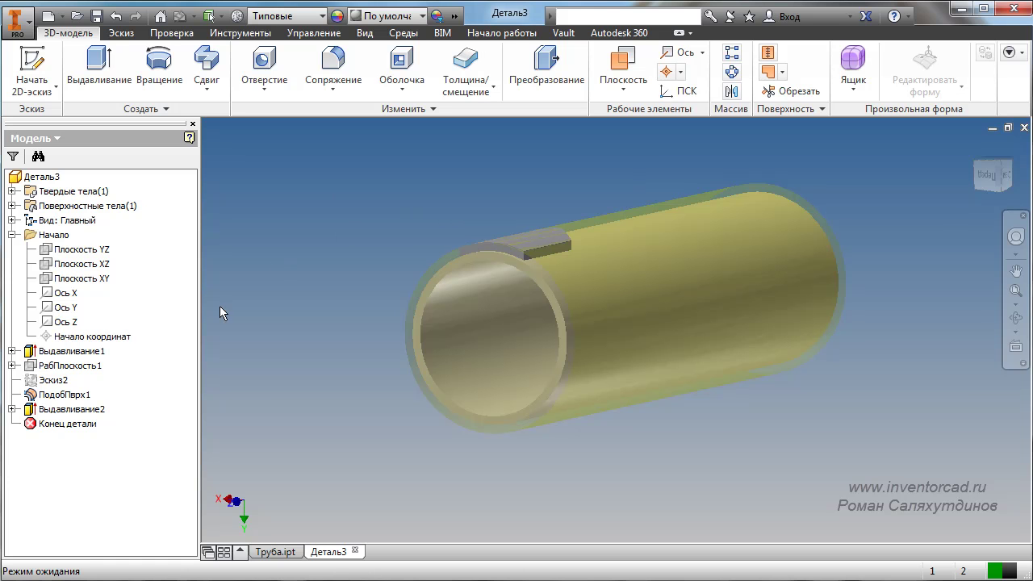
{"action": "right_click", "coordinate": [62, 399]}
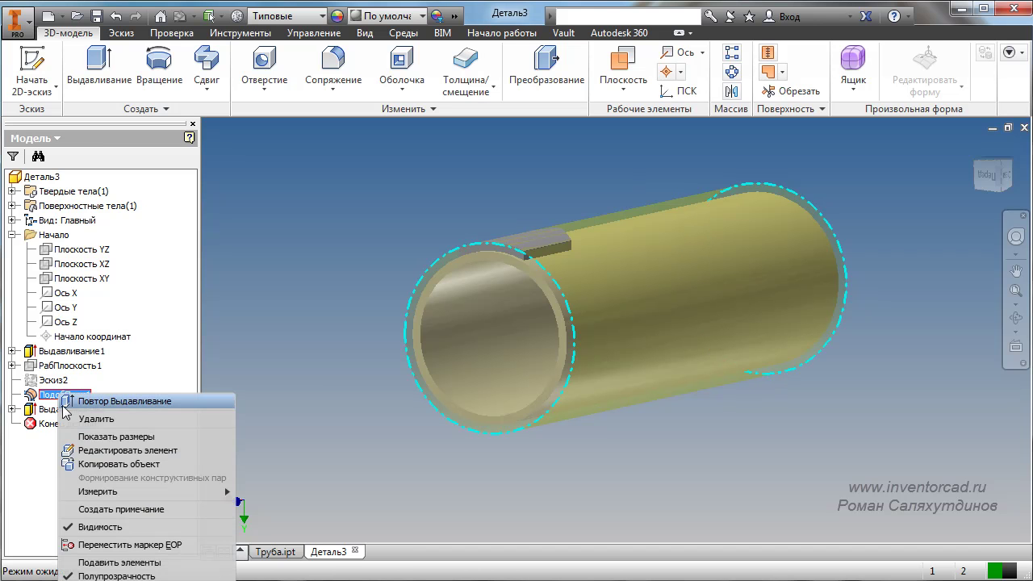
{"action": "left_click", "coordinate": [87, 528]}
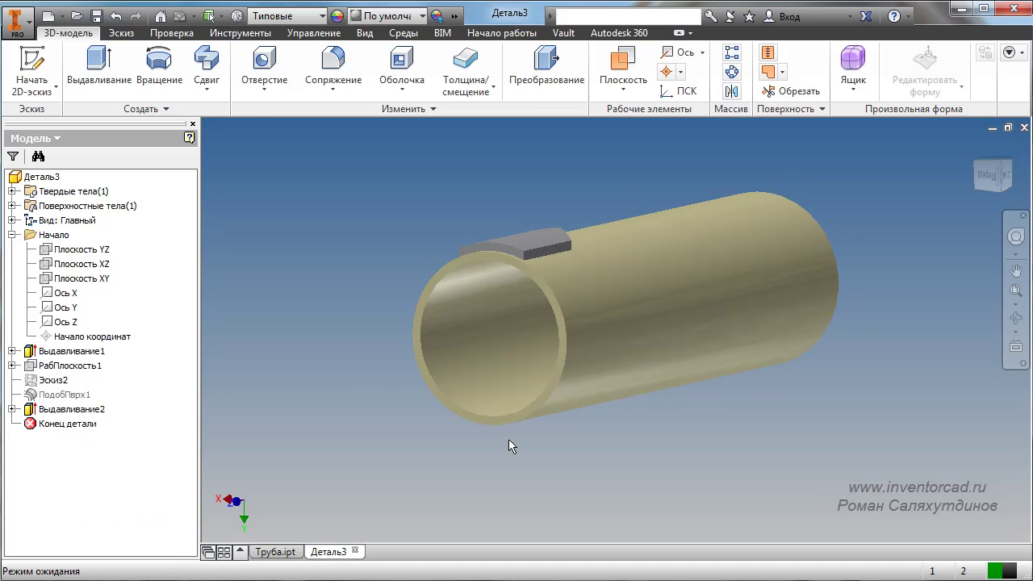
Examine the raised pad's shape and its curved fit on the pipe from several angles and from the front.
{"action": "scroll", "coordinate": [839, 447], "scroll_direction": "down", "scroll_amount": 3}
{"action": "middle_click_drag", "start_coordinate": [839, 448], "coordinate": [888, 389], "text": "shift"}
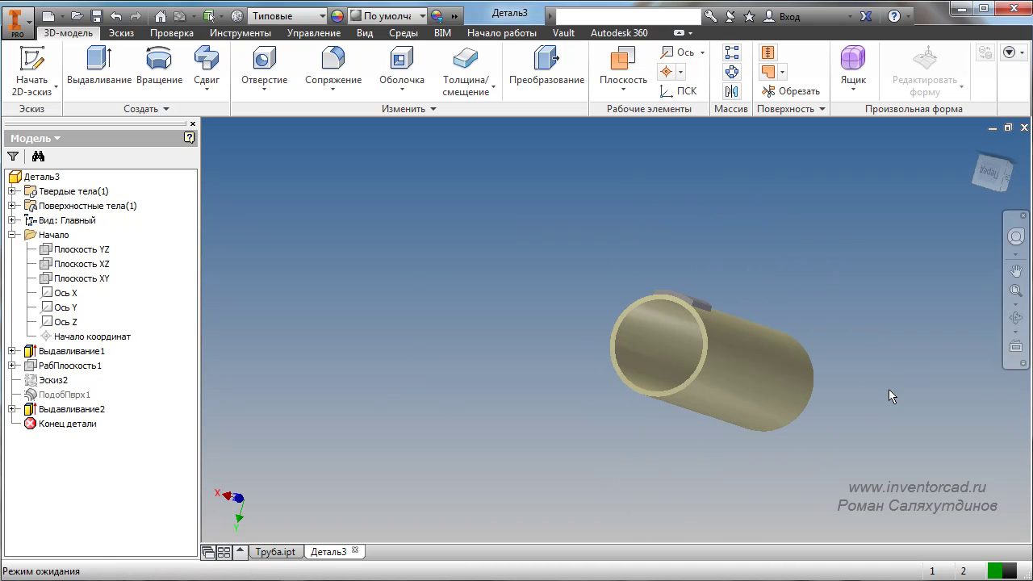
{"action": "middle_click_drag", "start_coordinate": [733, 391], "coordinate": [632, 354]}
{"action": "left_click_drag", "start_coordinate": [629, 372], "coordinate": [572, 325]}
{"action": "key", "text": "Escape"}
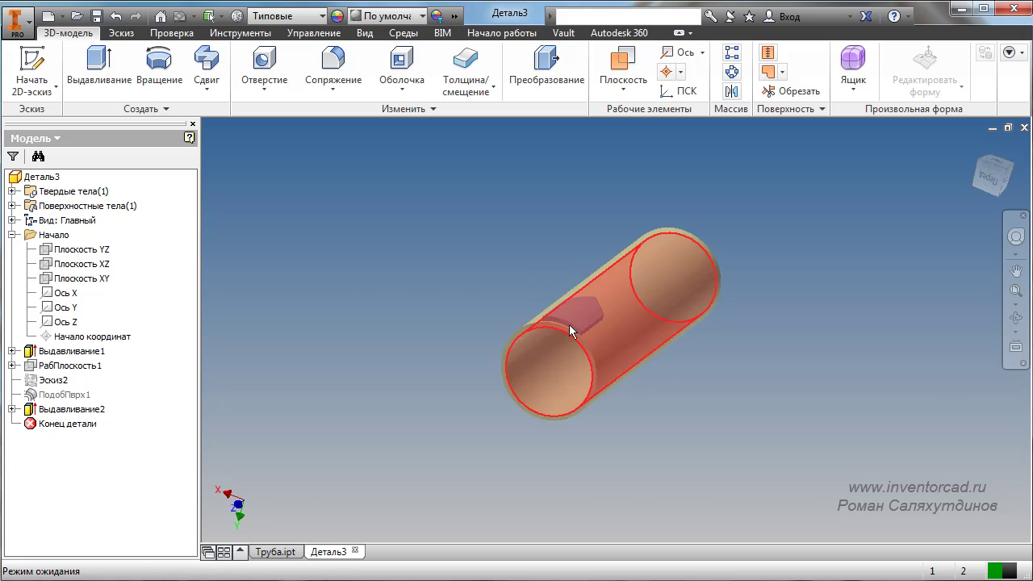
{"action": "scroll", "coordinate": [572, 325], "scroll_direction": "up", "scroll_amount": 5}
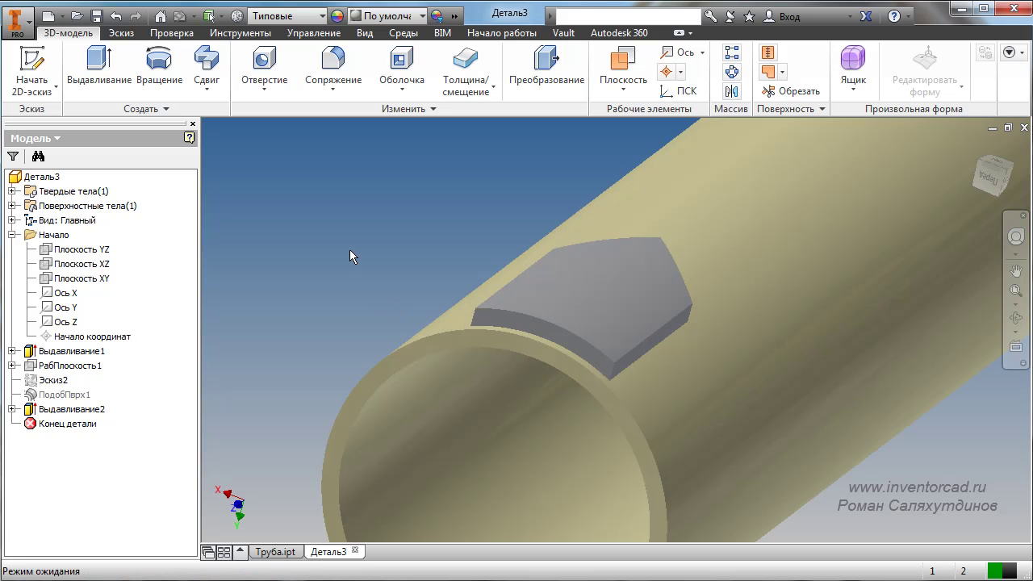
{"action": "scroll", "coordinate": [461, 239], "scroll_direction": "down", "scroll_amount": 5}
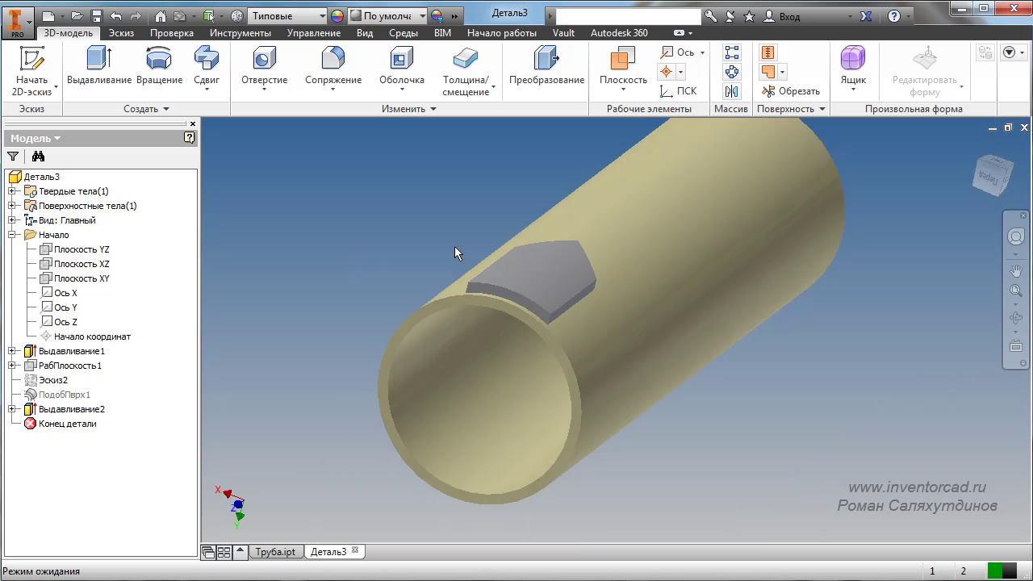
{"action": "middle_click_drag", "start_coordinate": [460, 238], "coordinate": [817, 241], "text": "shift"}
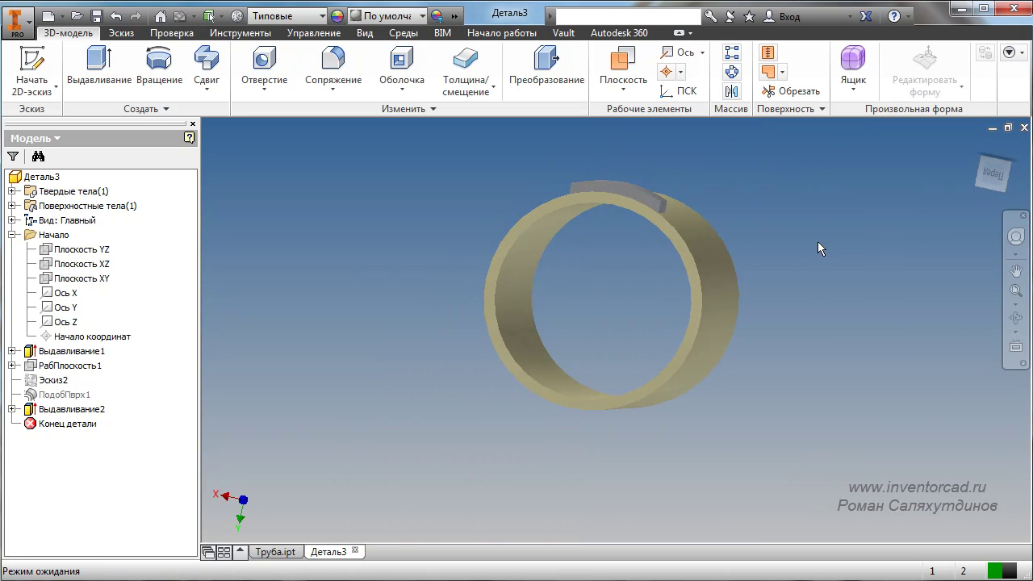
{"action": "left_click", "coordinate": [992, 173]}
{"action": "scroll", "coordinate": [637, 293], "scroll_direction": "up", "scroll_amount": 8}
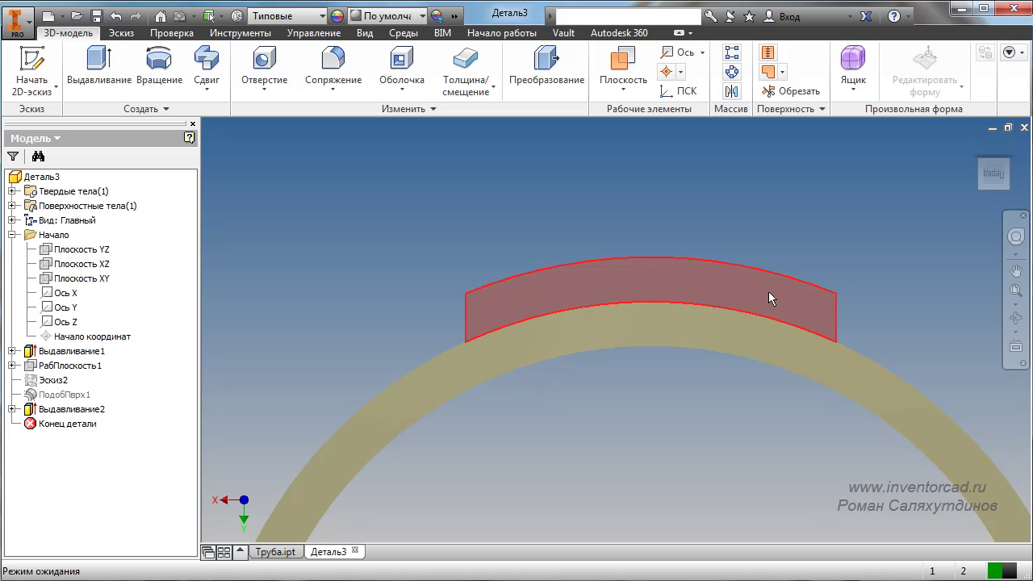
{"action": "middle_click_drag", "start_coordinate": [742, 376], "coordinate": [789, 388], "text": "shift"}
{"action": "scroll", "coordinate": [678, 370], "scroll_direction": "down", "scroll_amount": 4}
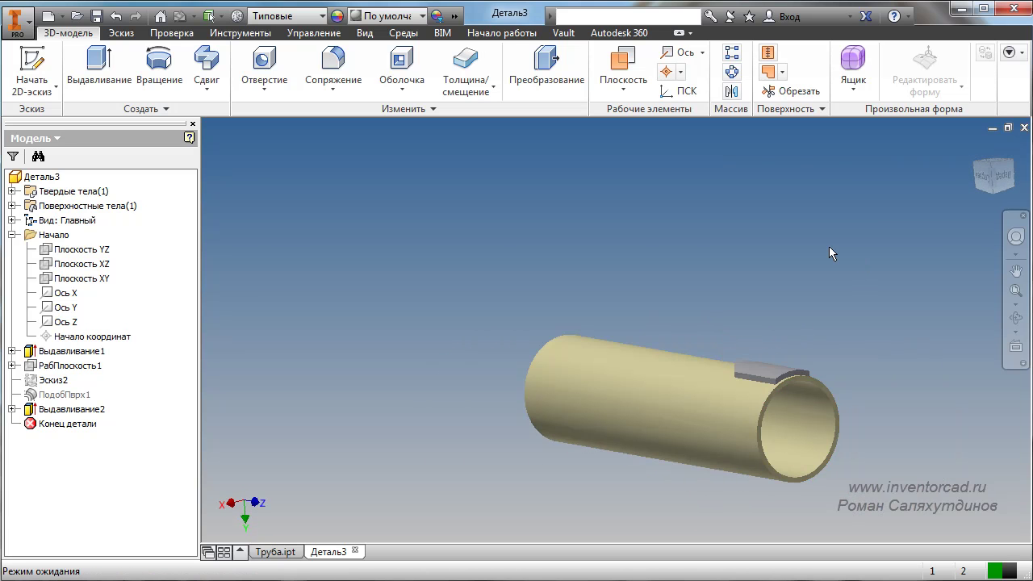
{"action": "key", "text": "F6"}
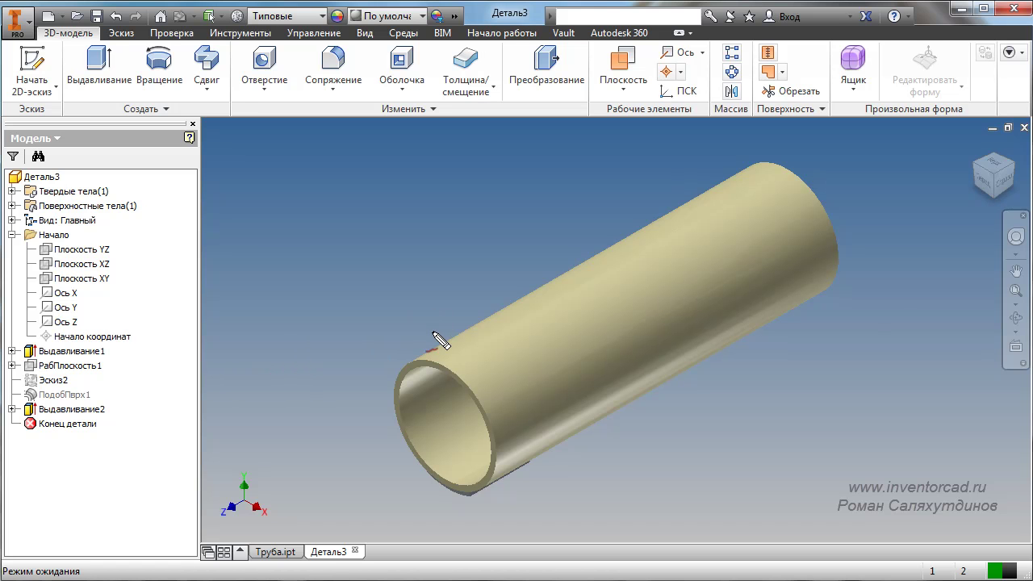
{"action": "left_click", "coordinate": [984, 182]}
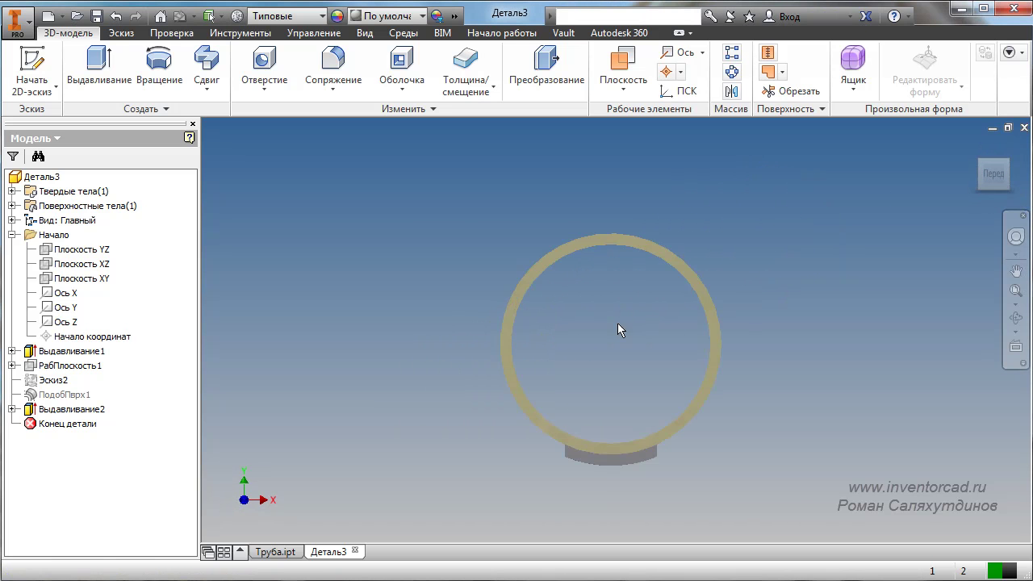
{"action": "left_click", "coordinate": [578, 213]}
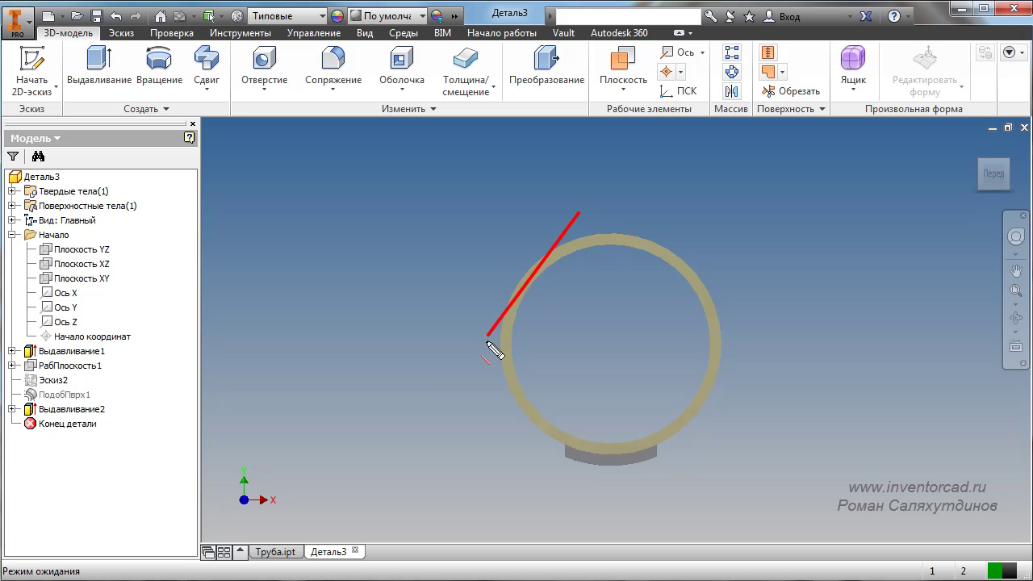
{"action": "left_click", "coordinate": [432, 381]}
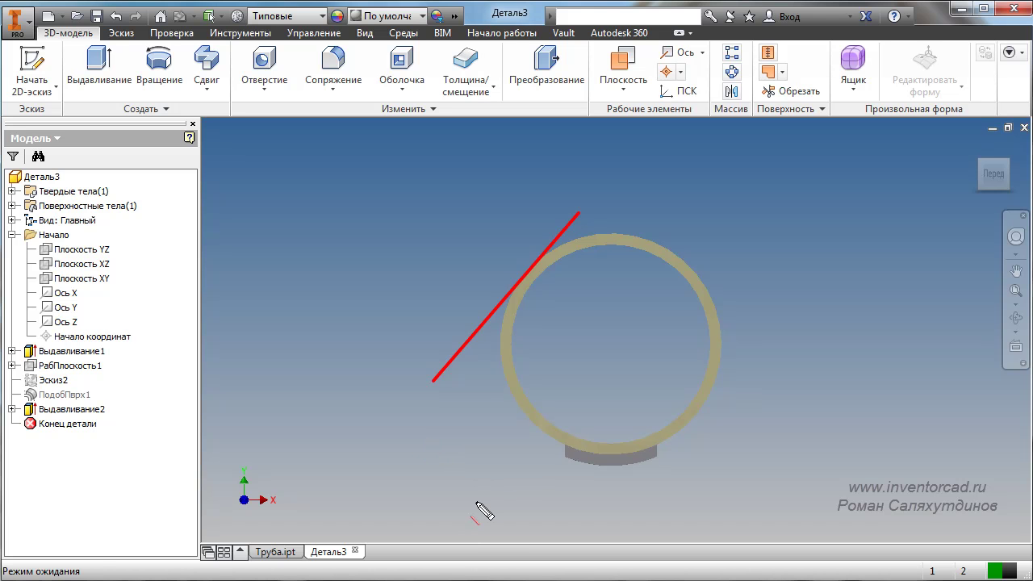
{"action": "key", "text": "Escape"}
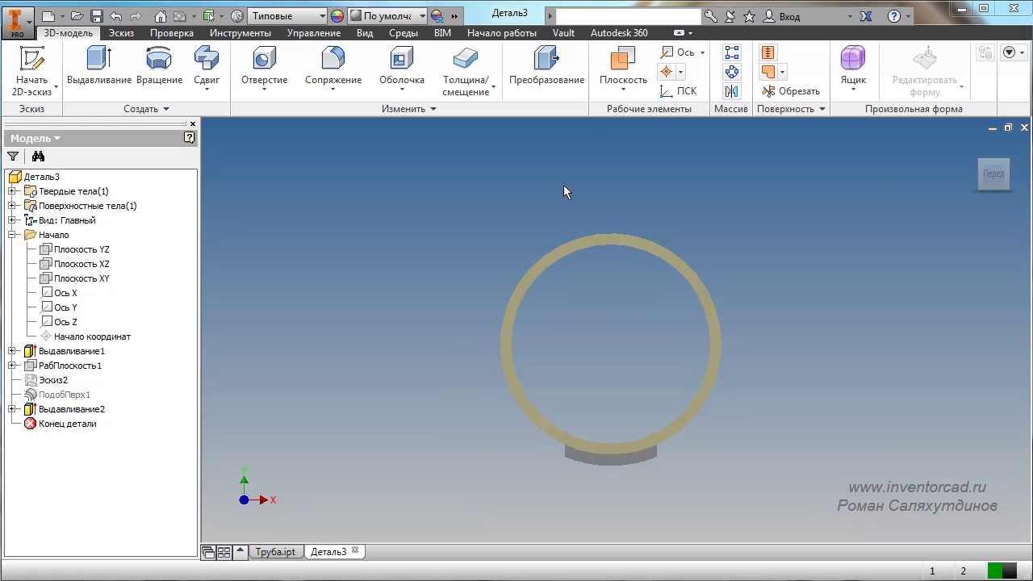
{"action": "left_click", "coordinate": [622, 94]}
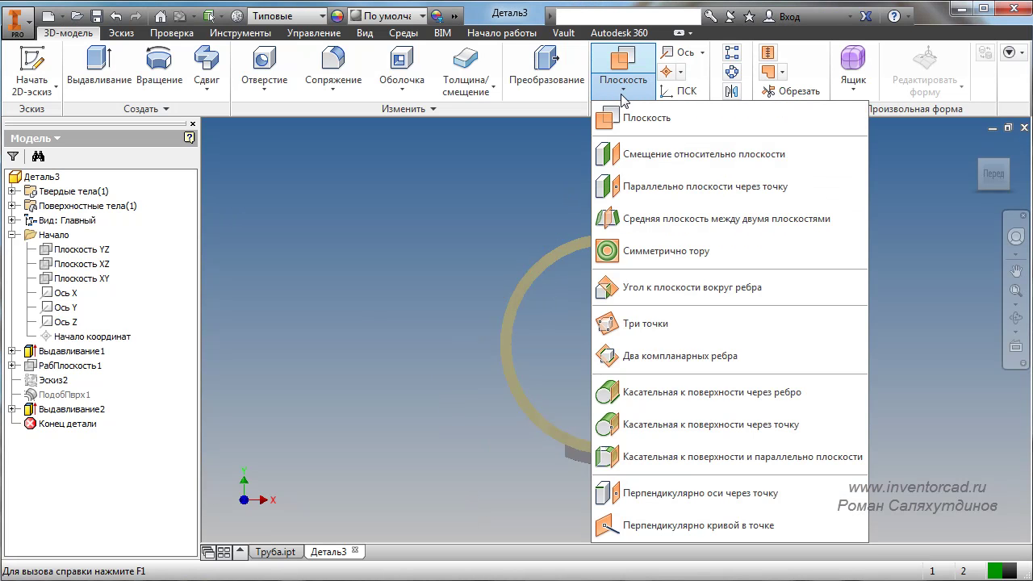
{"action": "left_click", "coordinate": [726, 440]}
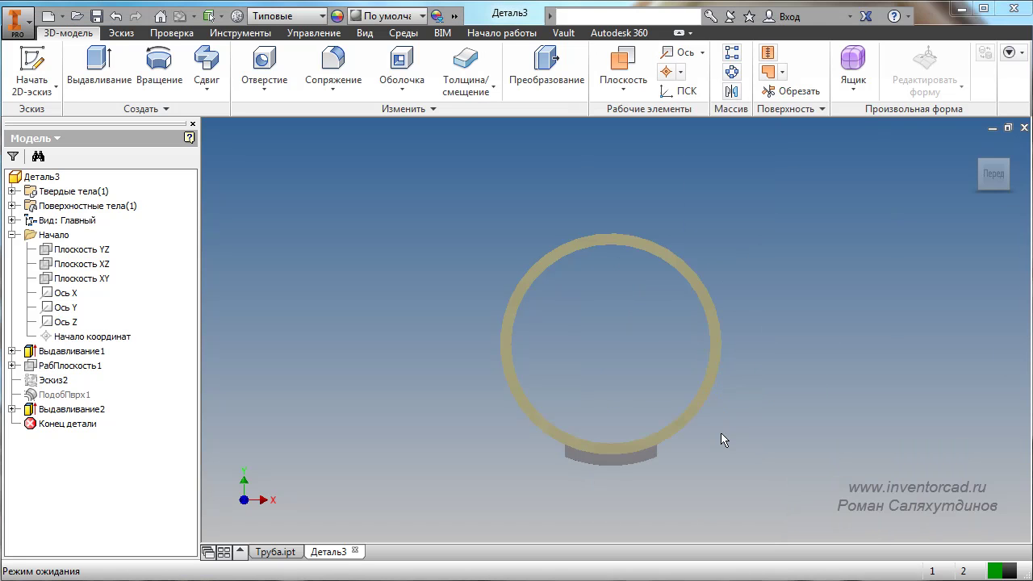
Start a new sketch on the pipe's front end face.
{"action": "scroll", "coordinate": [585, 294], "scroll_direction": "up", "scroll_amount": 2}
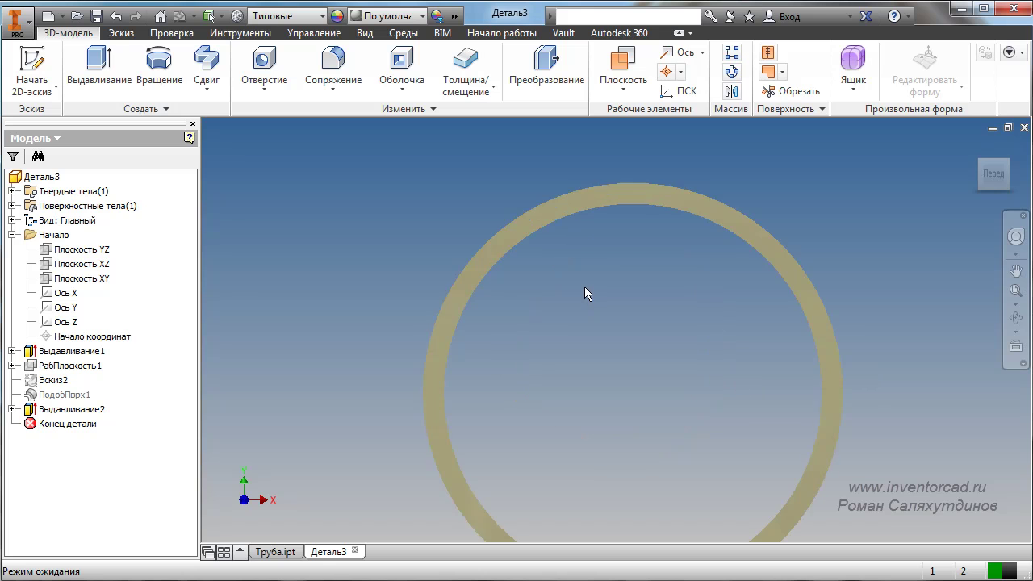
{"action": "left_click", "coordinate": [563, 211]}
{"action": "left_click", "coordinate": [584, 210]}
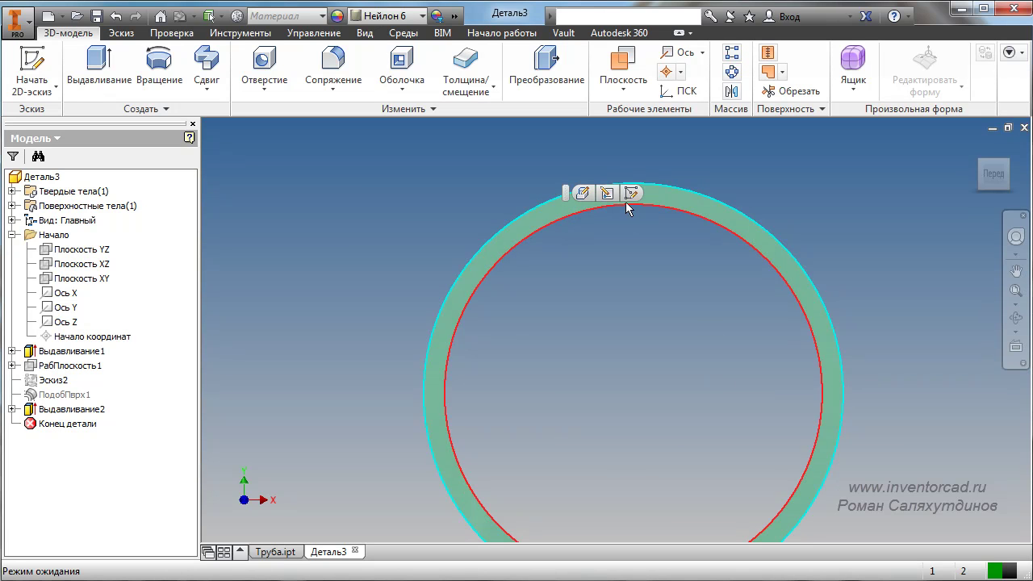
{"action": "left_click", "coordinate": [631, 193]}
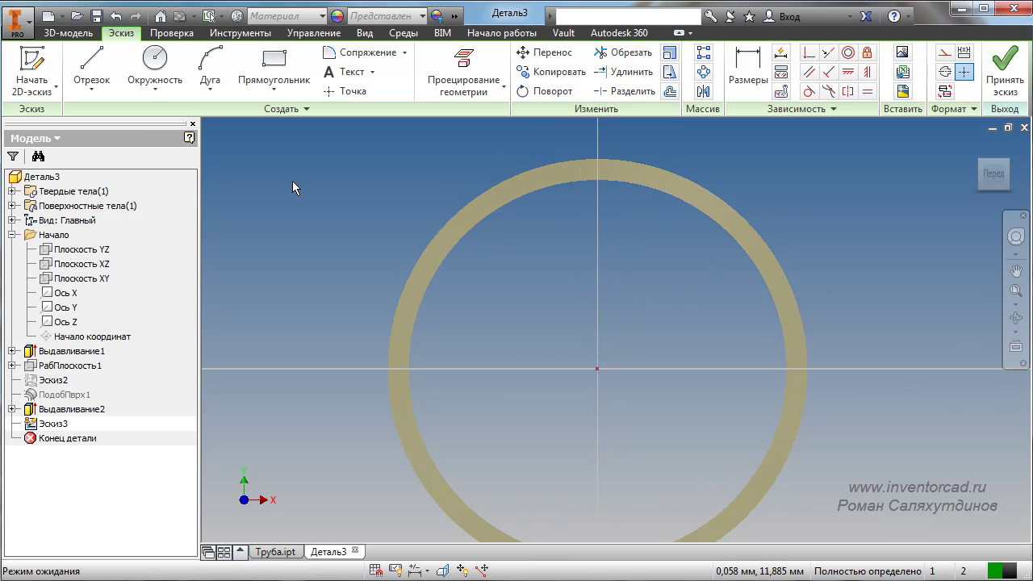
Draw a horizontal centerline from the pipe's centre to the inner circle, toward negative X.
{"action": "left_click", "coordinate": [97, 71]}
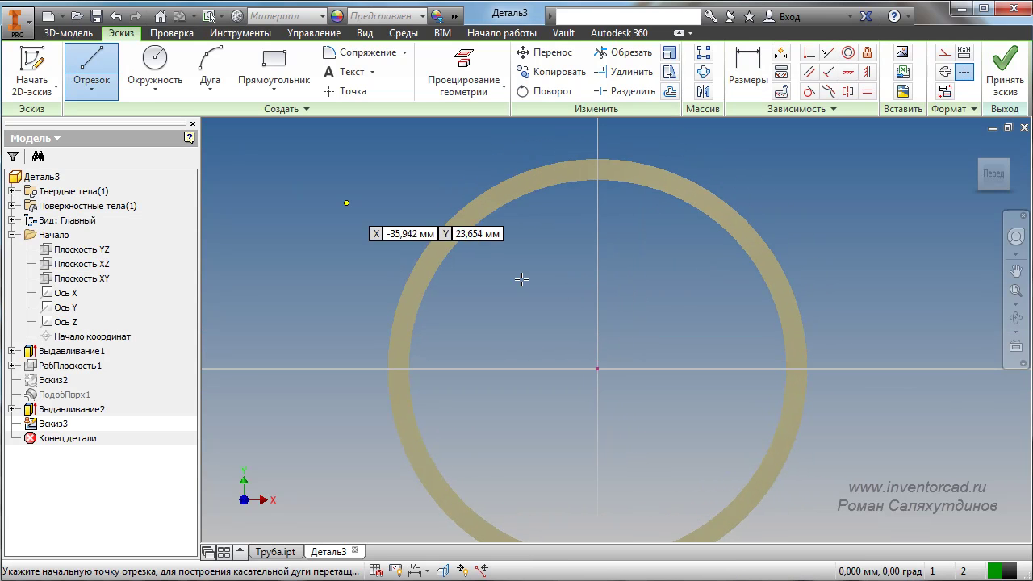
{"action": "left_click", "coordinate": [945, 72]}
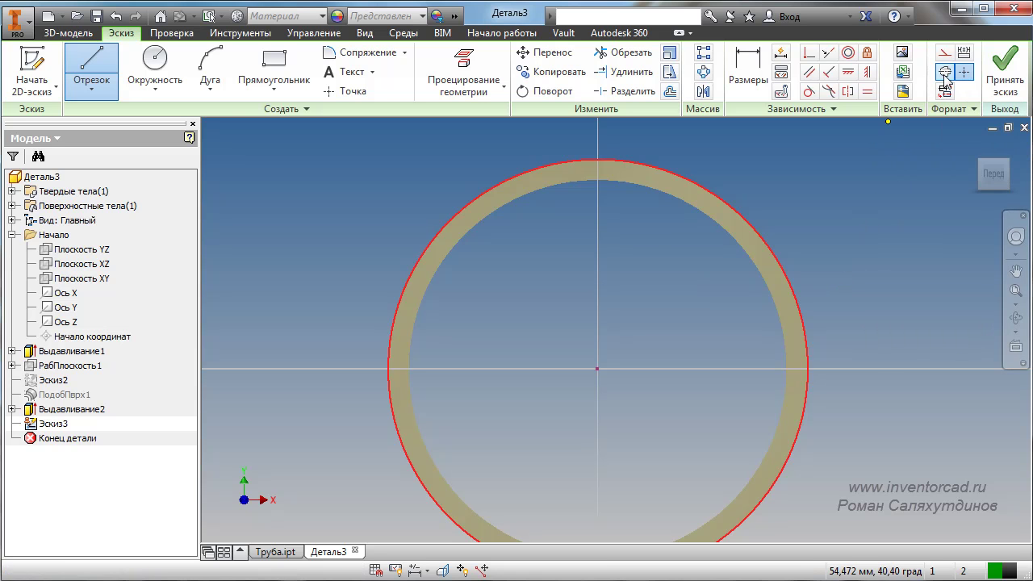
{"action": "left_click", "coordinate": [598, 369]}
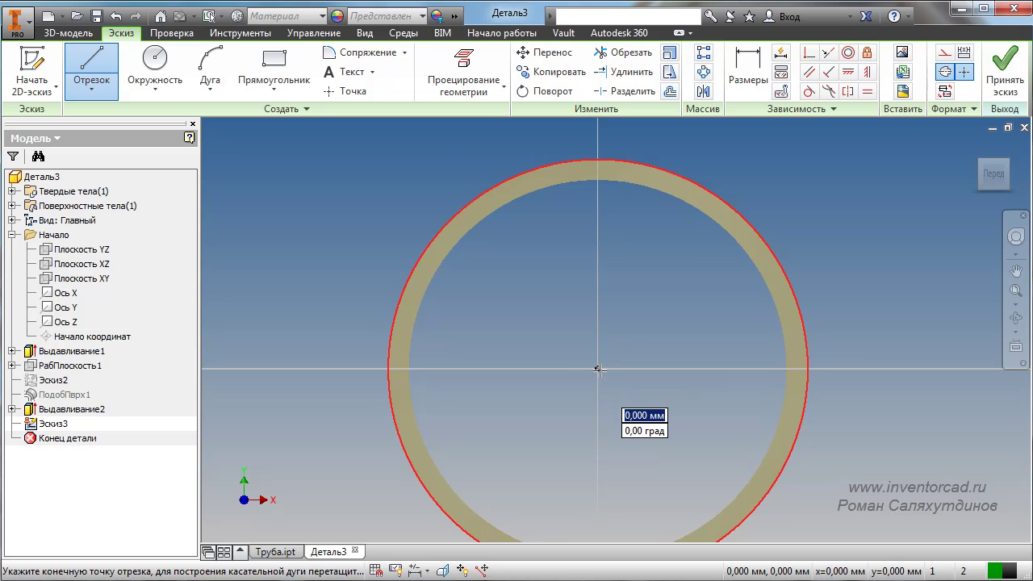
{"action": "scroll", "coordinate": [403, 395], "scroll_direction": "up", "scroll_amount": 3}
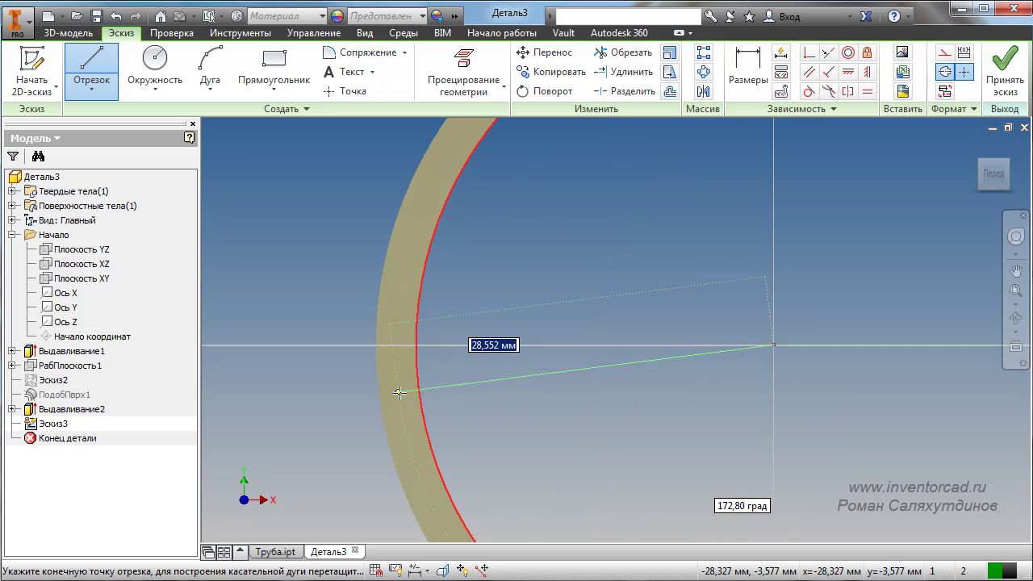
{"action": "left_click", "coordinate": [417, 346]}
{"action": "scroll", "coordinate": [425, 355], "scroll_direction": "down", "scroll_amount": 3}
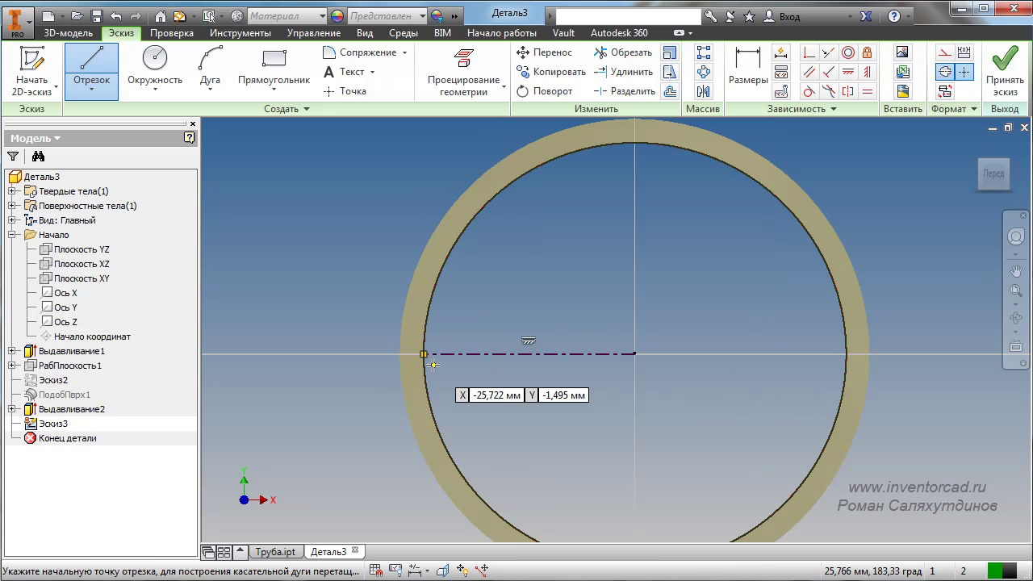
Draw a slanted centerline from the pipe's centre to the outer circle, about 44° above the horizontal centerline.
{"action": "middle_click_drag", "start_coordinate": [577, 404], "coordinate": [590, 434]}
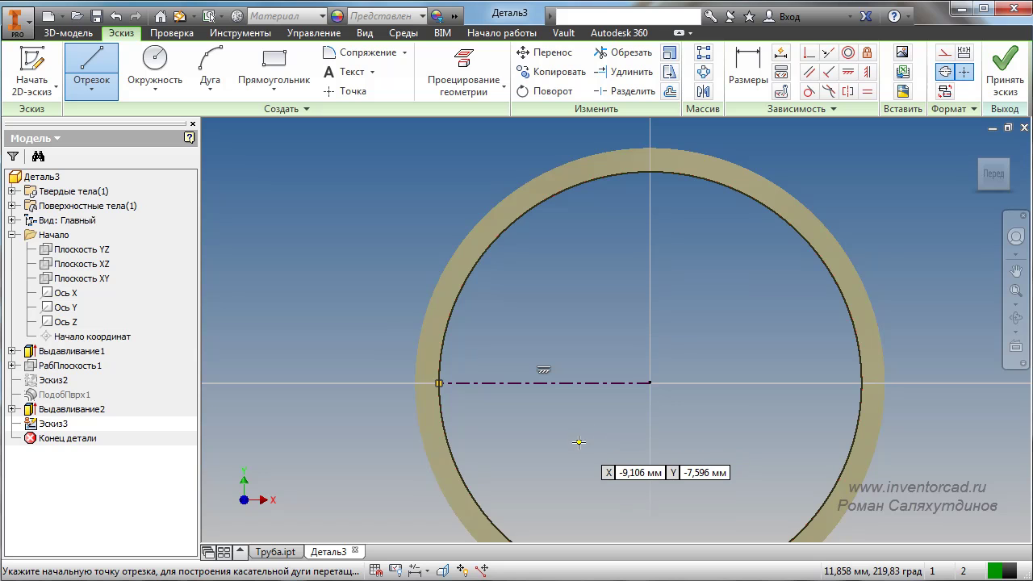
{"action": "left_click", "coordinate": [650, 382]}
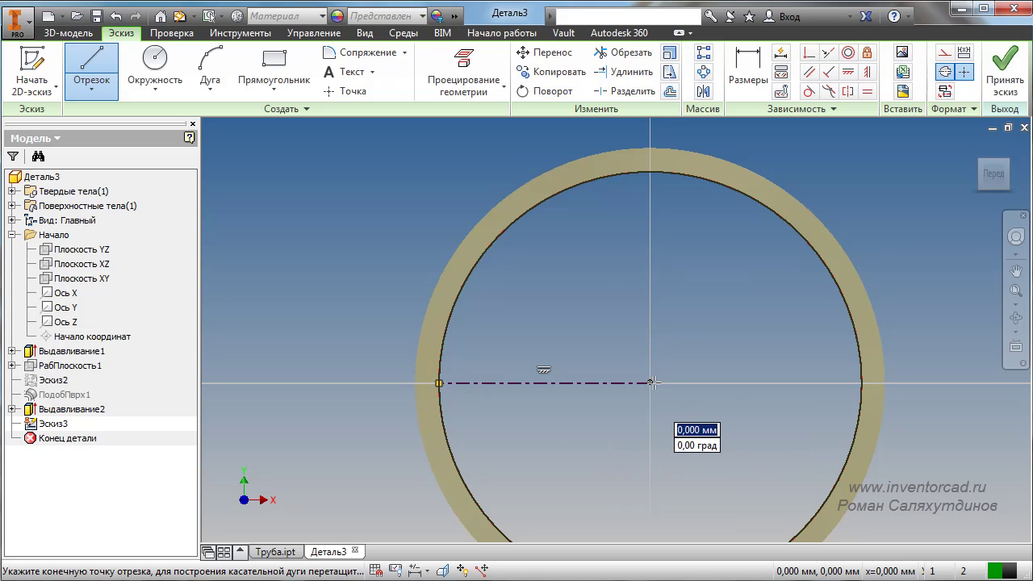
{"action": "middle_click_drag", "start_coordinate": [516, 276], "coordinate": [553, 306]}
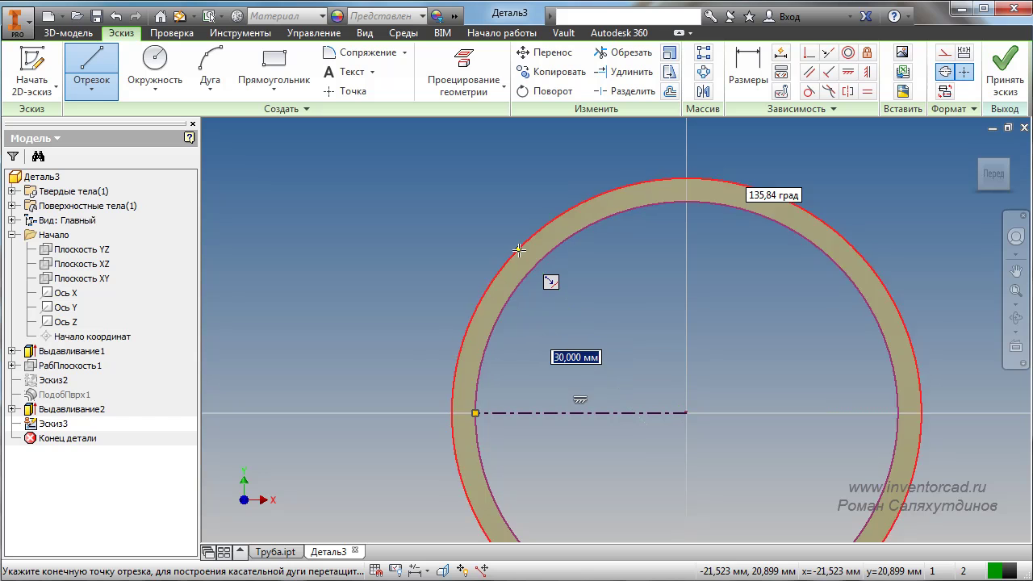
{"action": "double_click", "coordinate": [518, 251]}
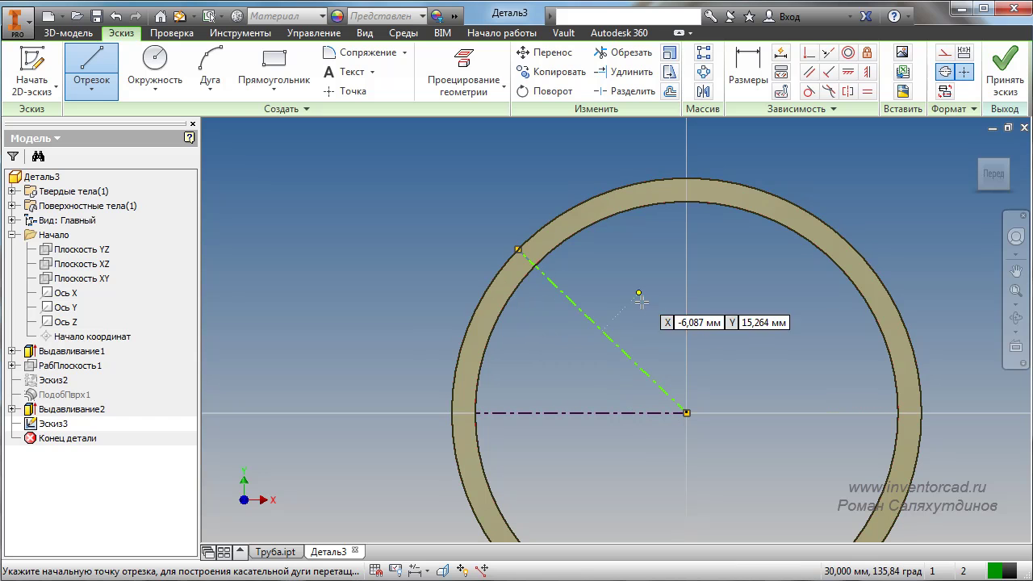
Dimension the angle between the horizontal and slanted centerlines and set it to 45°.
{"action": "left_click", "coordinate": [748, 69]}
{"action": "left_click", "coordinate": [591, 411]}
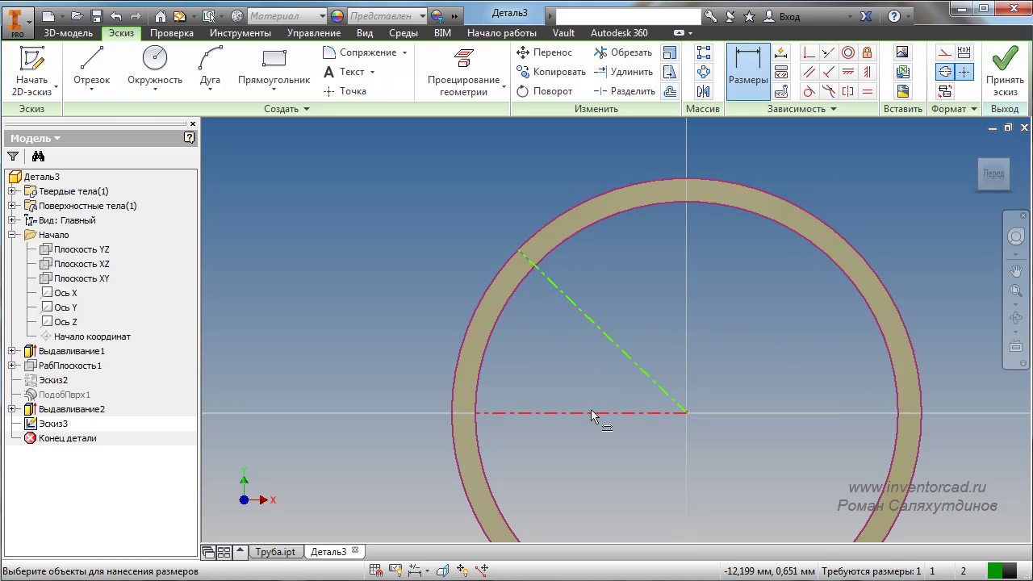
{"action": "left_click", "coordinate": [599, 337]}
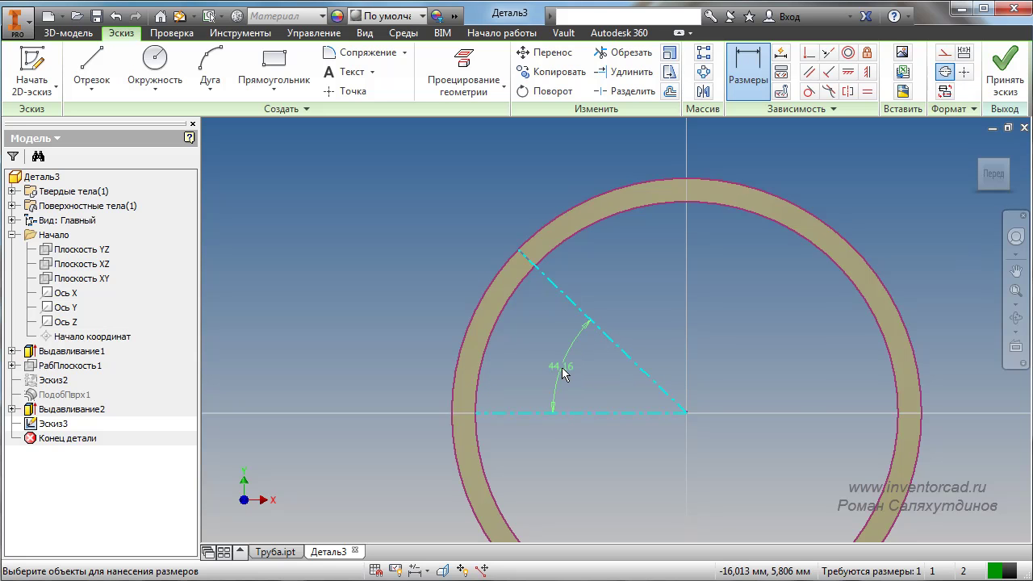
{"action": "left_click", "coordinate": [560, 370]}
{"action": "type", "text": "45"}
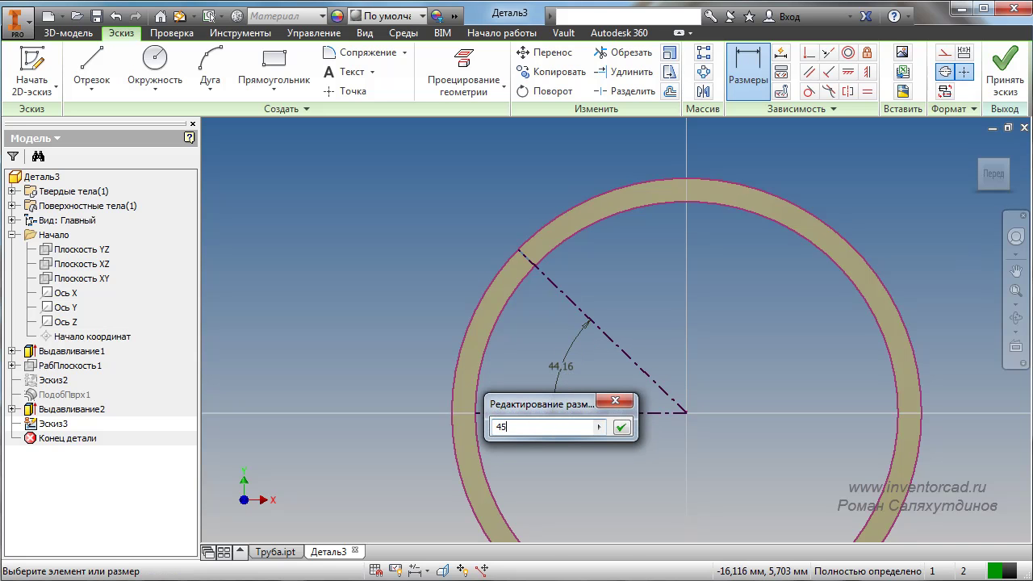
{"action": "key", "text": "Return"}
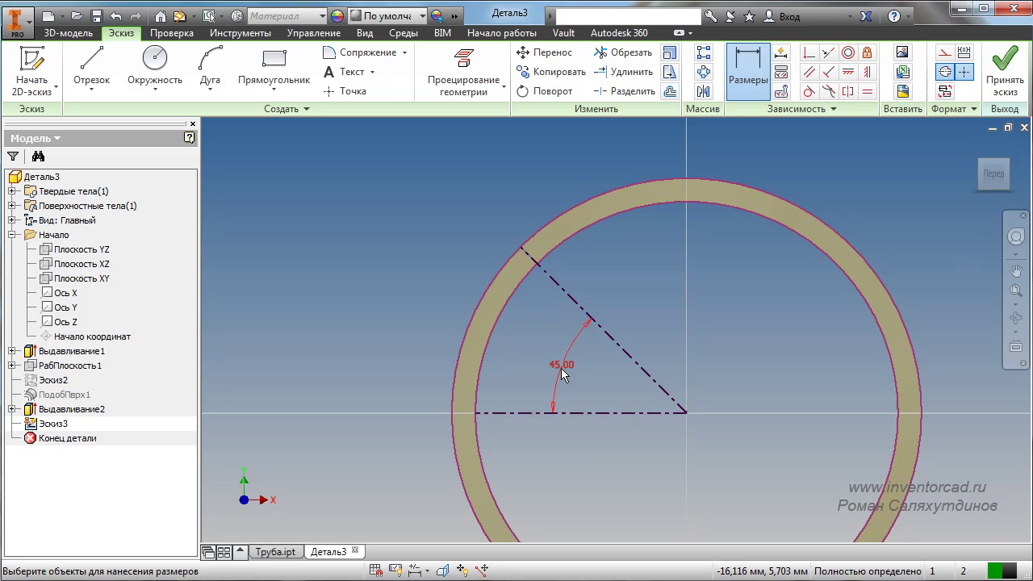
Place a sketch point where the slanted centerline meets the pipe's outer circle and finish the sketch.
{"action": "left_click", "coordinate": [347, 92]}
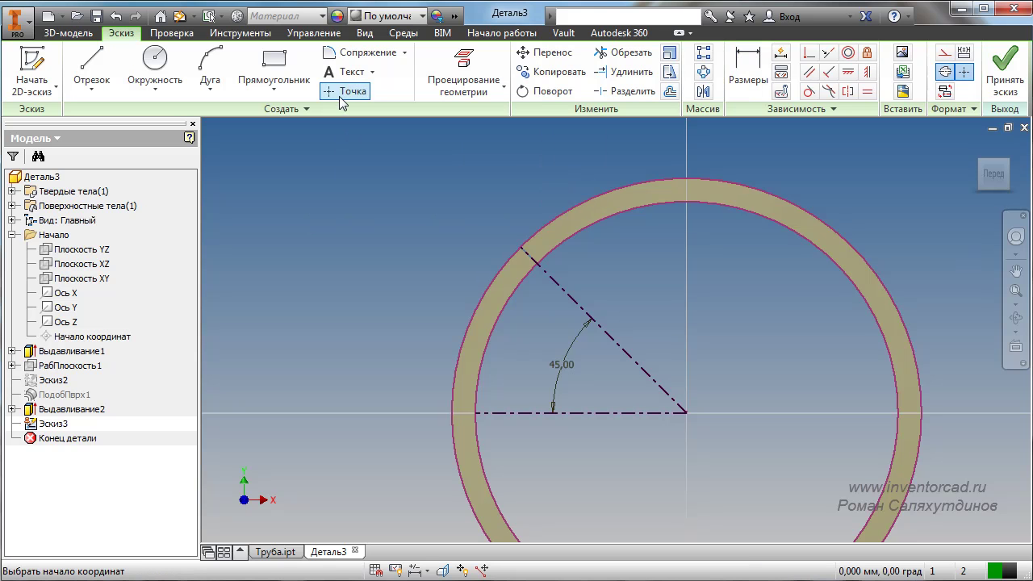
{"action": "left_click", "coordinate": [520, 247]}
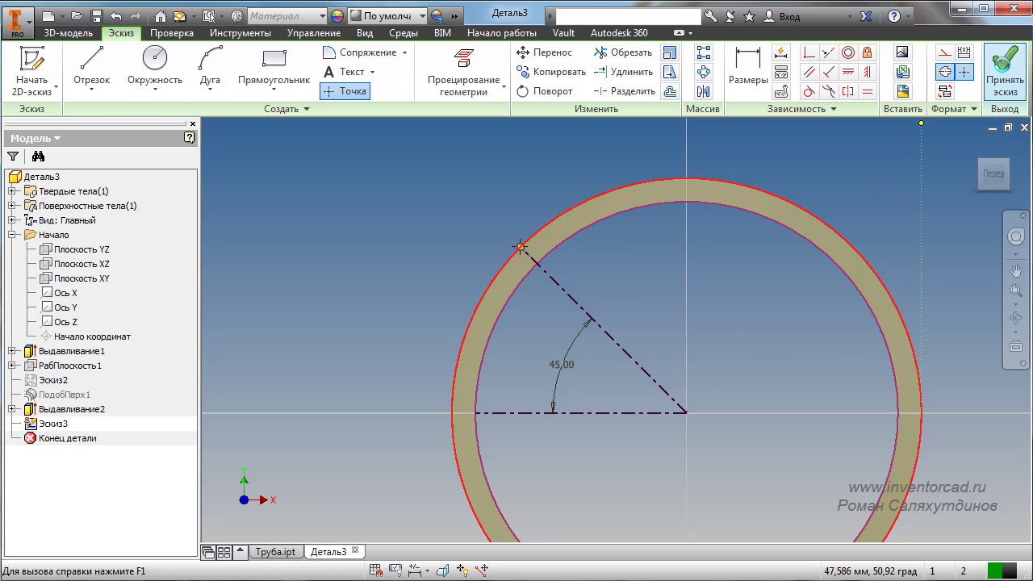
{"action": "left_click", "coordinate": [1004, 69]}
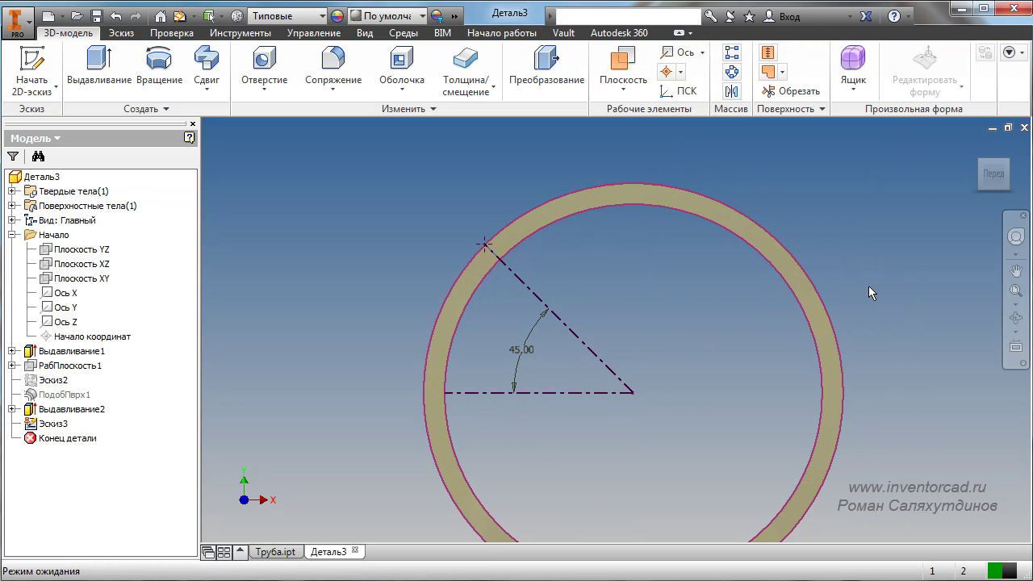
Create a work plane tangent to the pipe's outer surface through the sketch point at the end of the 45° centerline.
{"action": "key", "text": "F6"}
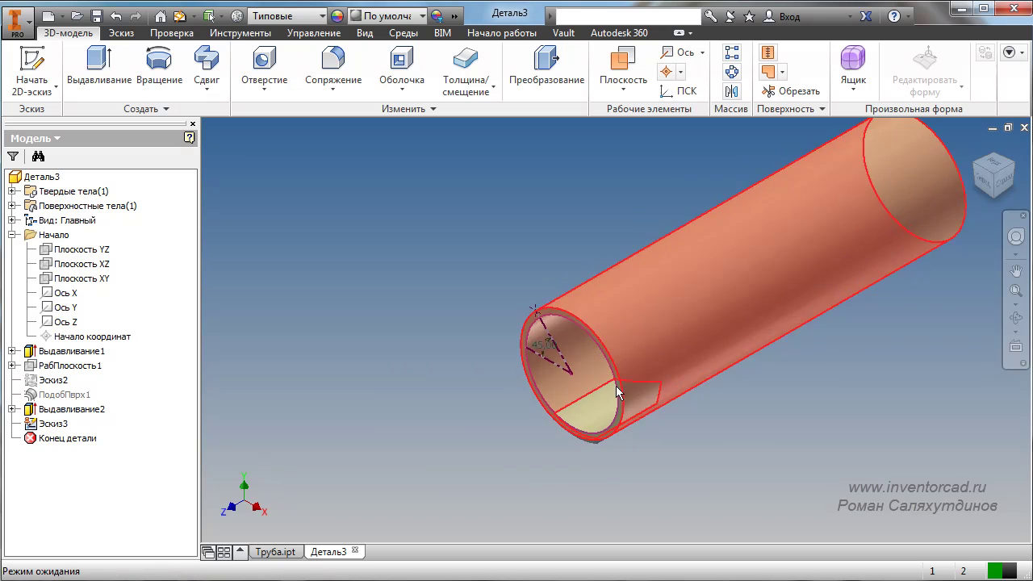
{"action": "scroll", "coordinate": [539, 321], "scroll_direction": "up", "scroll_amount": 5}
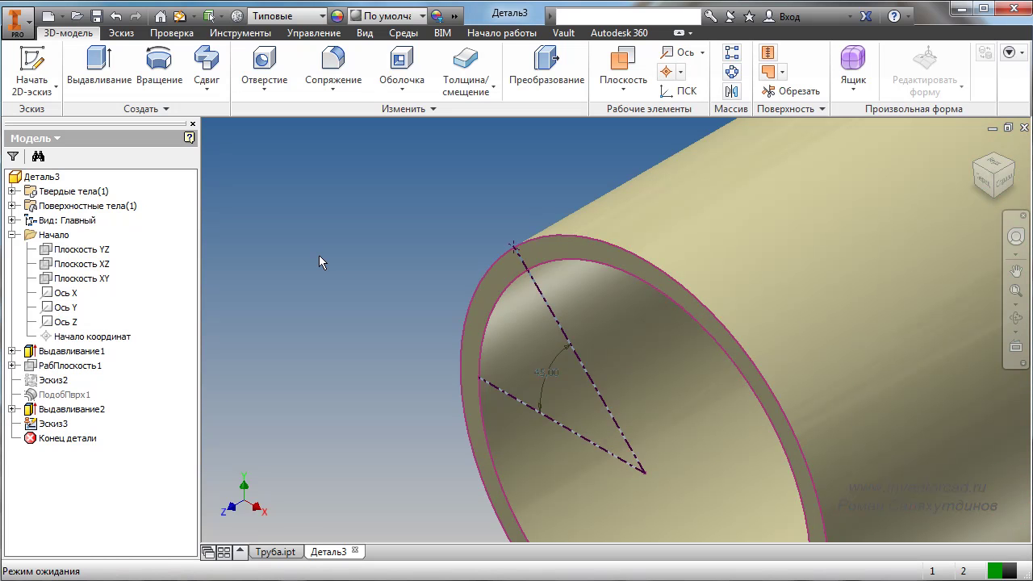
{"action": "scroll", "coordinate": [396, 237], "scroll_direction": "down", "scroll_amount": 4}
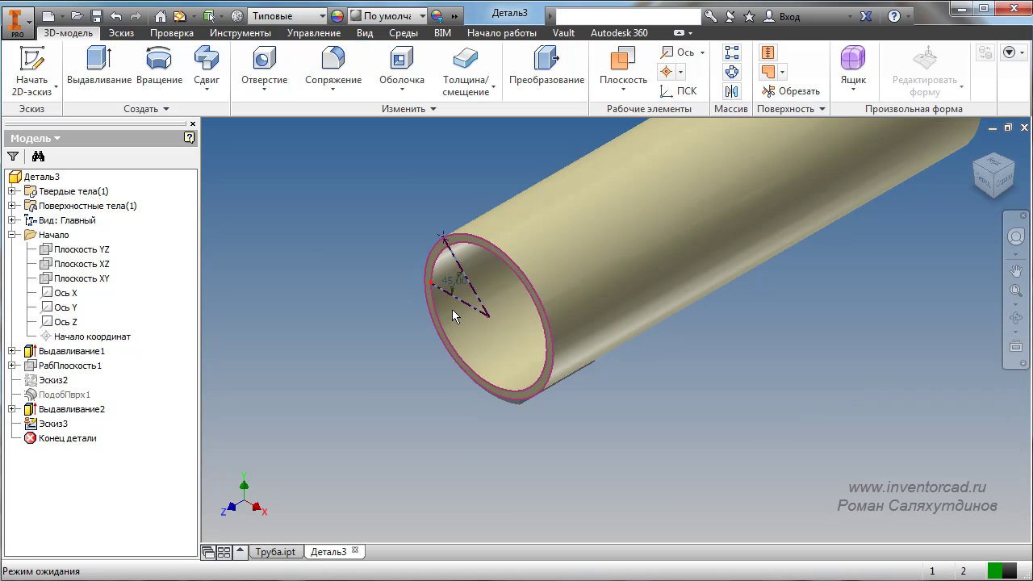
{"action": "middle_click_drag", "start_coordinate": [455, 316], "coordinate": [624, 438]}
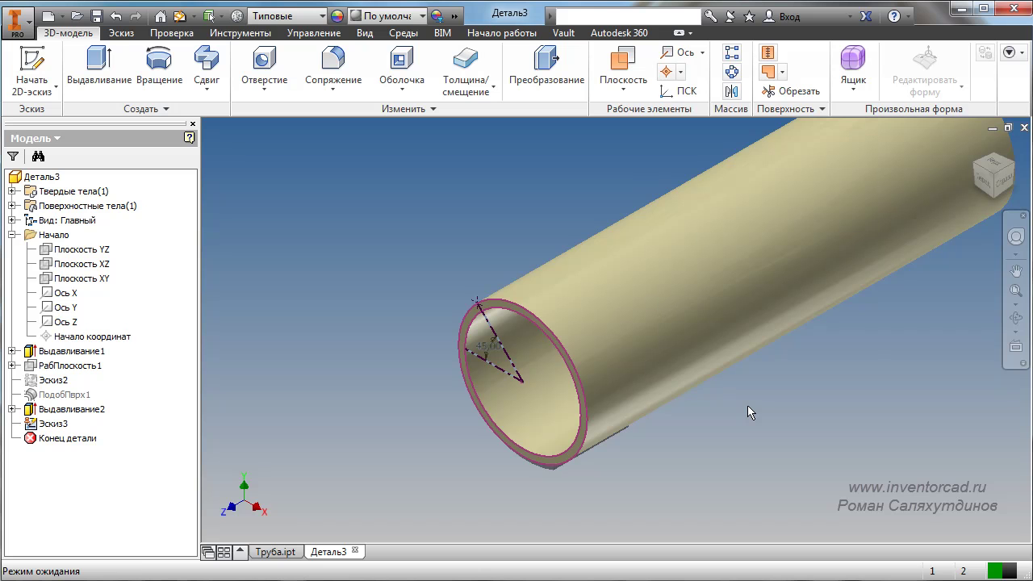
{"action": "left_click", "coordinate": [637, 95]}
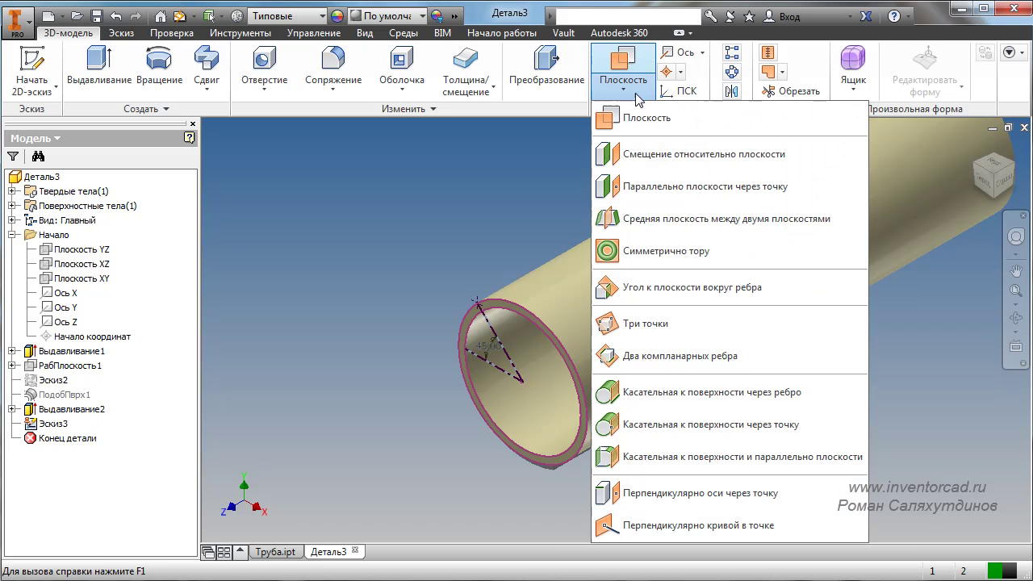
{"action": "left_click", "coordinate": [703, 425]}
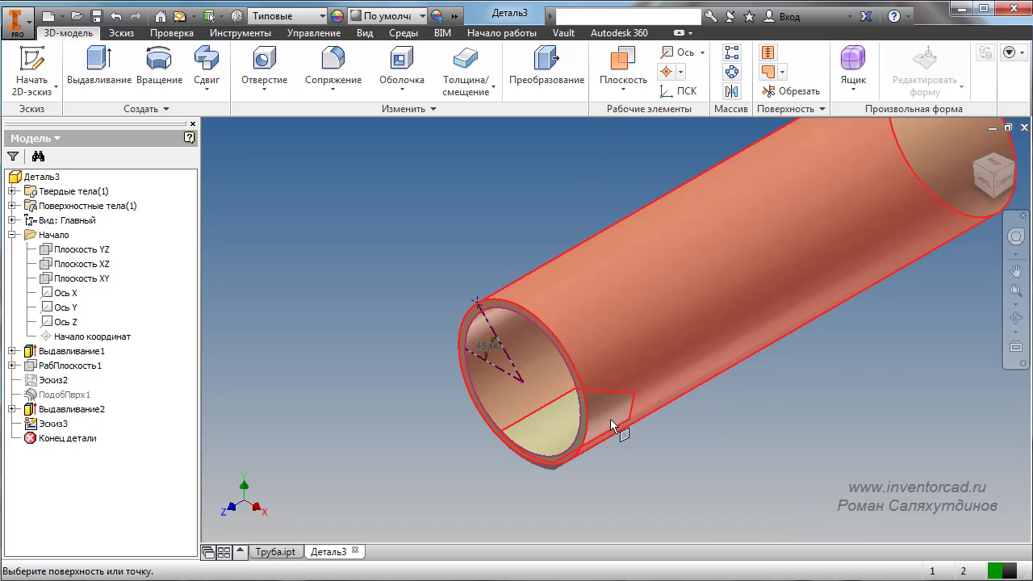
{"action": "middle_click_drag", "start_coordinate": [329, 238], "coordinate": [370, 278]}
{"action": "left_click", "coordinate": [658, 292]}
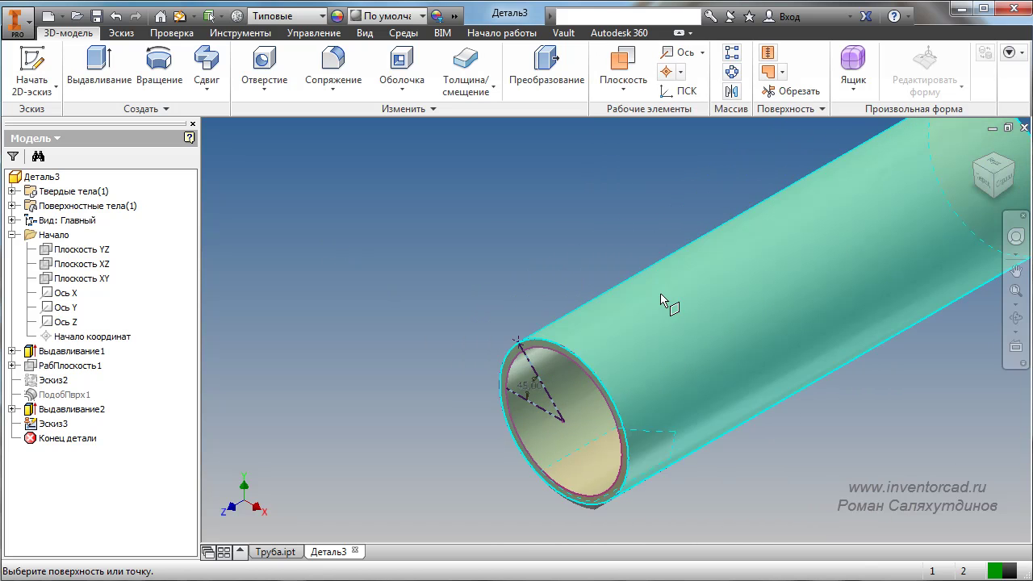
{"action": "scroll", "coordinate": [505, 300], "scroll_direction": "up", "scroll_amount": 5}
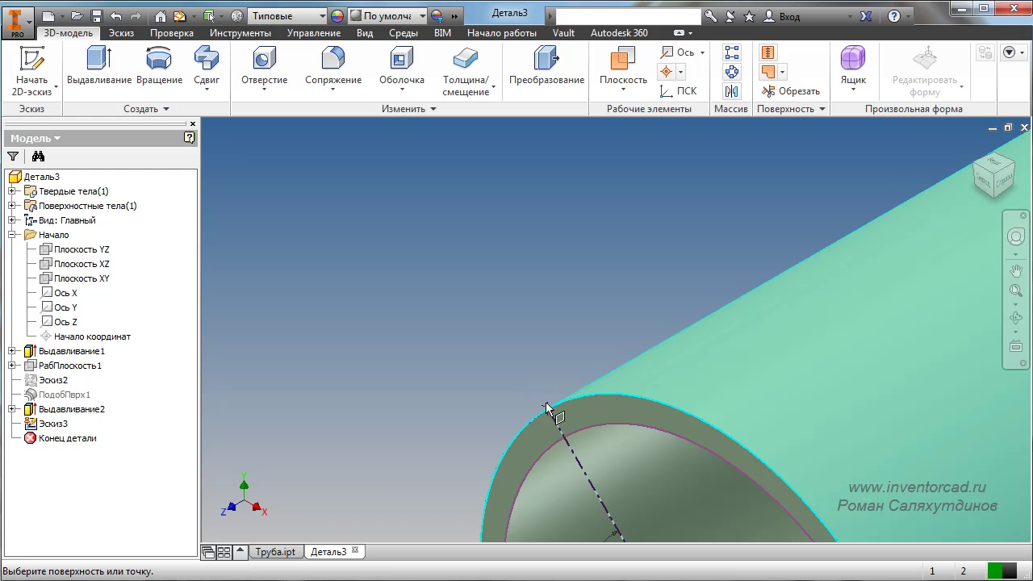
{"action": "left_click", "coordinate": [546, 405]}
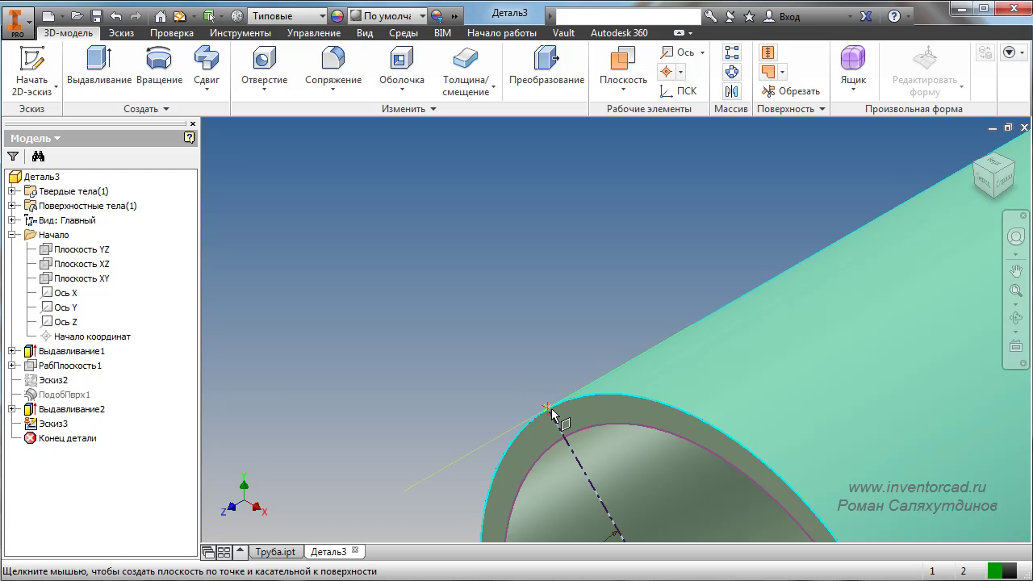
{"action": "left_click", "coordinate": [551, 413]}
{"action": "scroll", "coordinate": [506, 415], "scroll_direction": "down", "scroll_amount": 2}
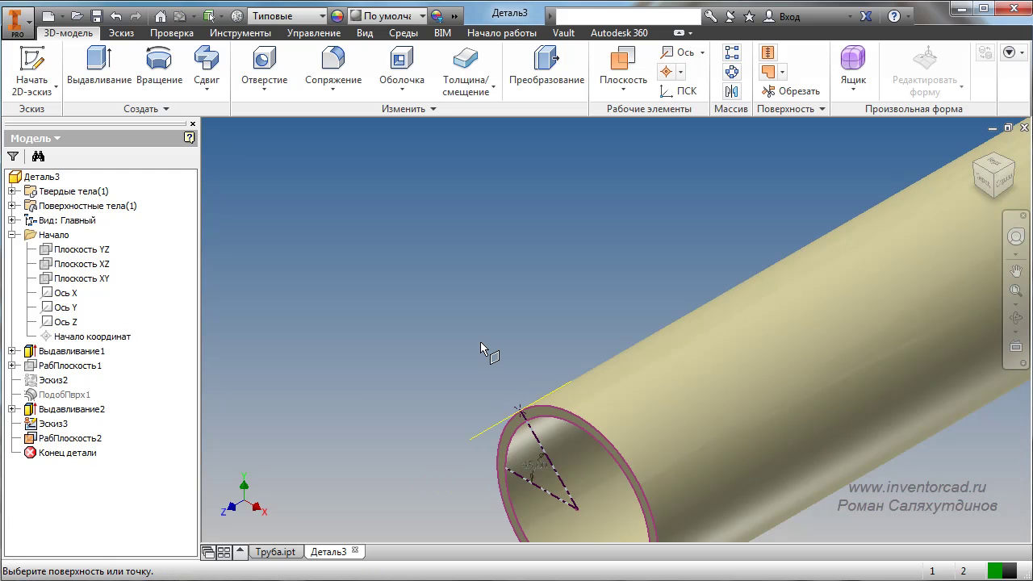
{"action": "key", "text": "Escape"}
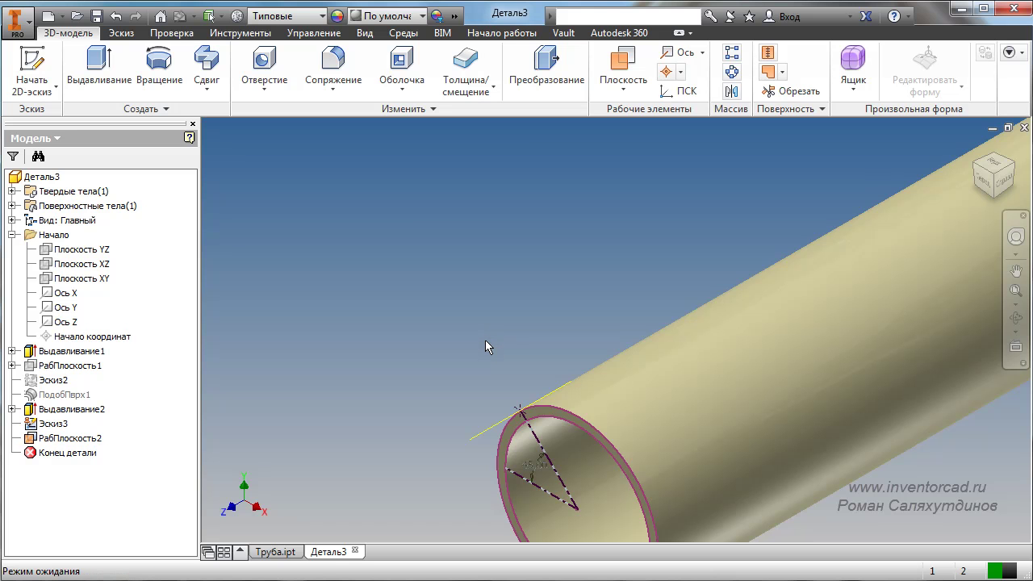
Start a new sketch on the tangent work plane at the pipe's front end.
{"action": "middle_click_drag", "start_coordinate": [470, 367], "coordinate": [645, 274], "text": "shift"}
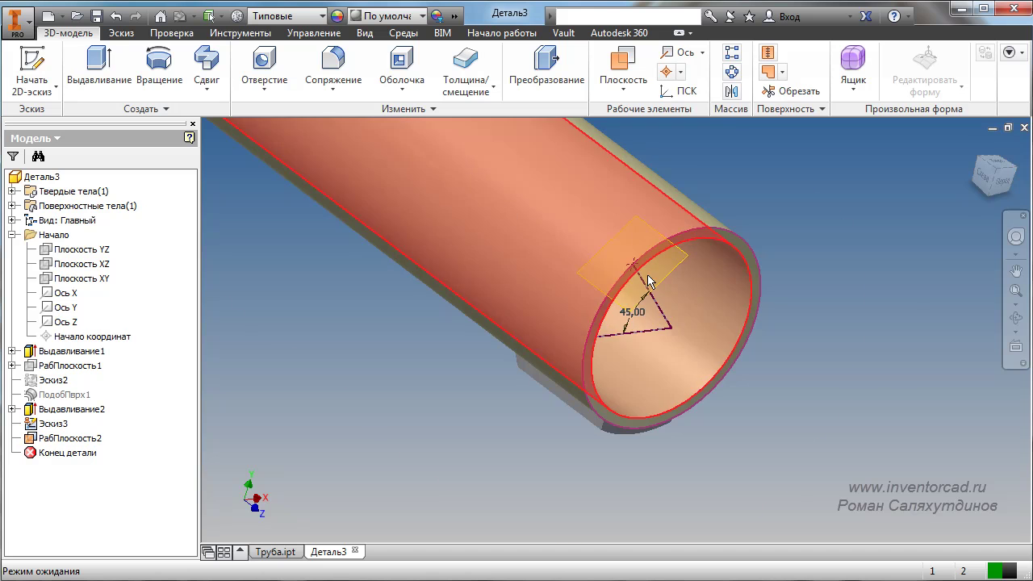
{"action": "scroll", "coordinate": [647, 274], "scroll_direction": "up", "scroll_amount": 3}
{"action": "scroll", "coordinate": [866, 350], "scroll_direction": "down", "scroll_amount": 1}
{"action": "scroll", "coordinate": [818, 346], "scroll_direction": "down", "scroll_amount": 4}
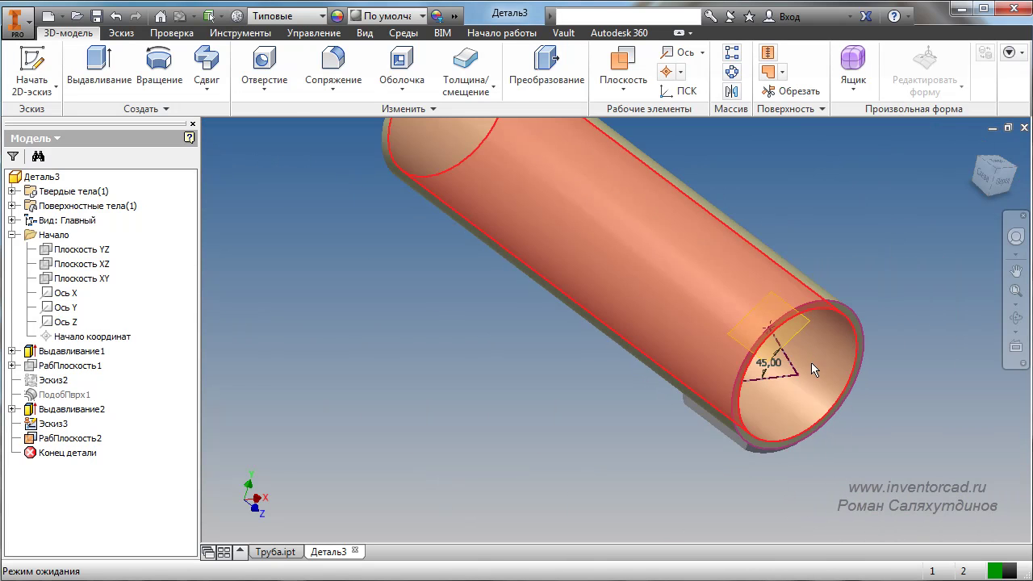
{"action": "middle_click_drag", "start_coordinate": [811, 362], "coordinate": [768, 453]}
{"action": "scroll", "coordinate": [759, 428], "scroll_direction": "up", "scroll_amount": 4}
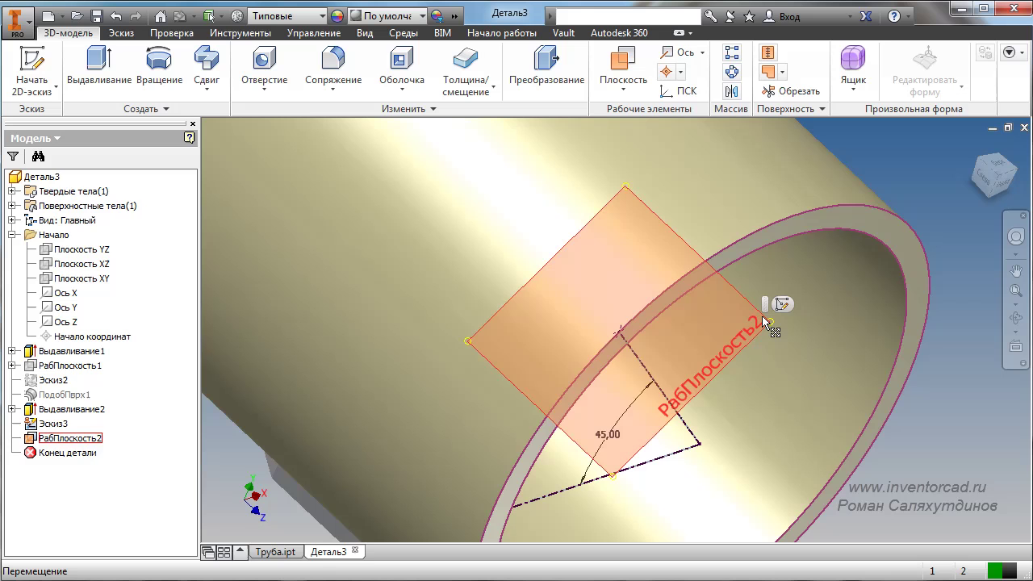
{"action": "left_click", "coordinate": [772, 311]}
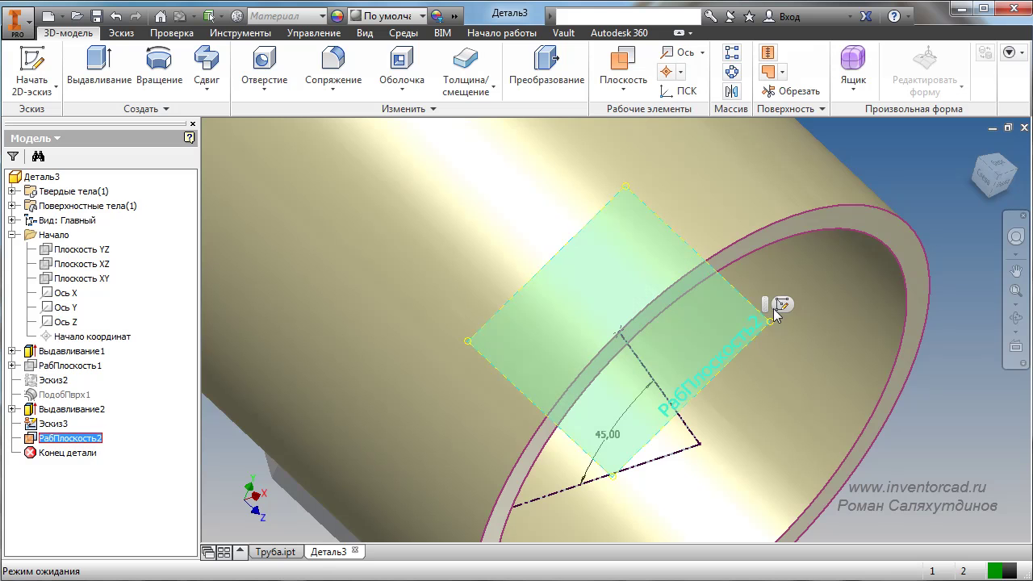
{"action": "left_click", "coordinate": [781, 303]}
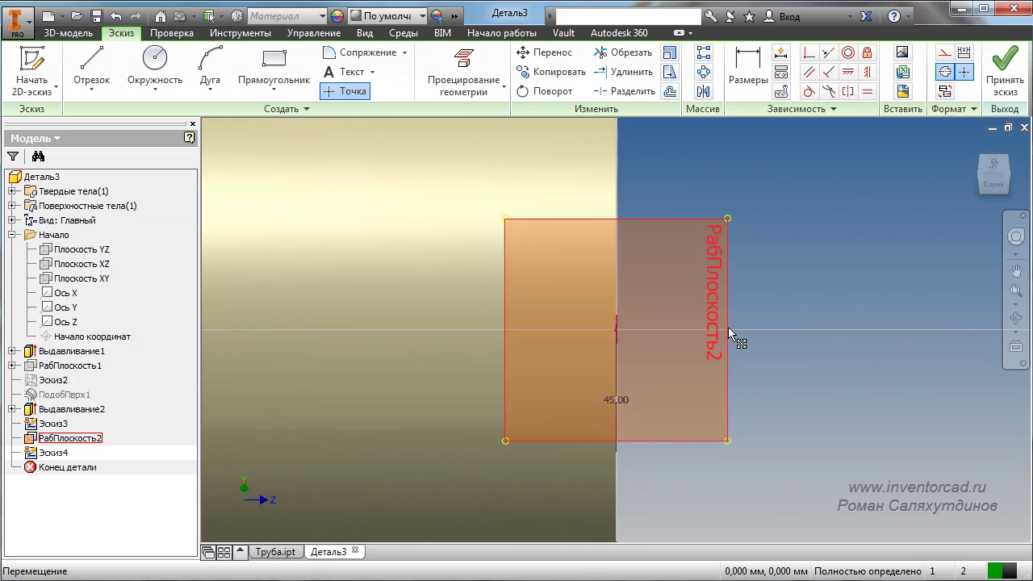
{"action": "mouse_move", "coordinate": [728, 330]}
{"action": "middle_mouse_down"}
{"action": "mouse_move", "coordinate": [729, 357]}
{"action": "mouse_move", "coordinate": [774, 359]}
{"action": "middle_mouse_up"}
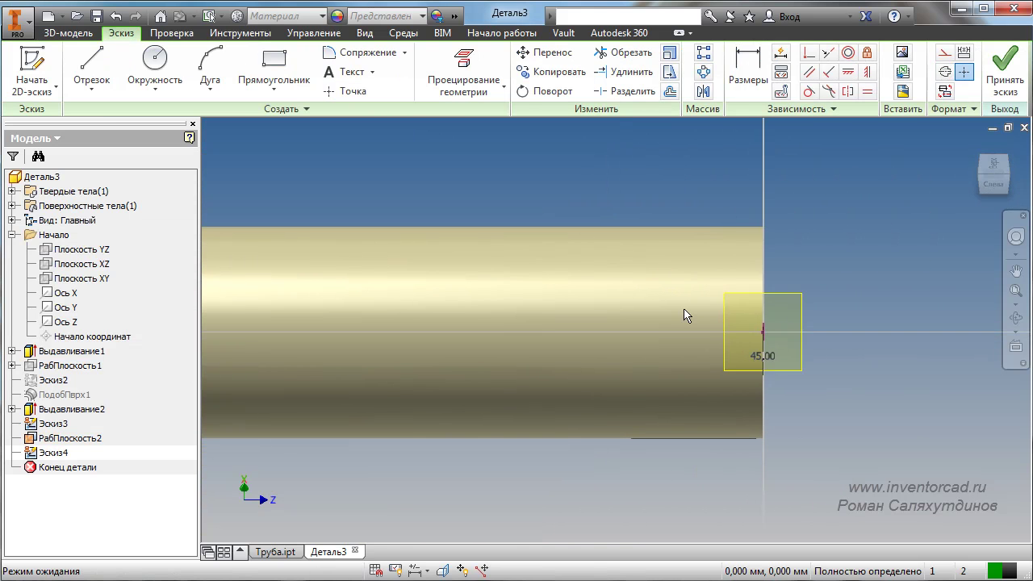
Draw a closed five-sided arrow-shaped profile along the pipe, its tip on the axis about 39 mm from the front end.
{"action": "left_click", "coordinate": [99, 63]}
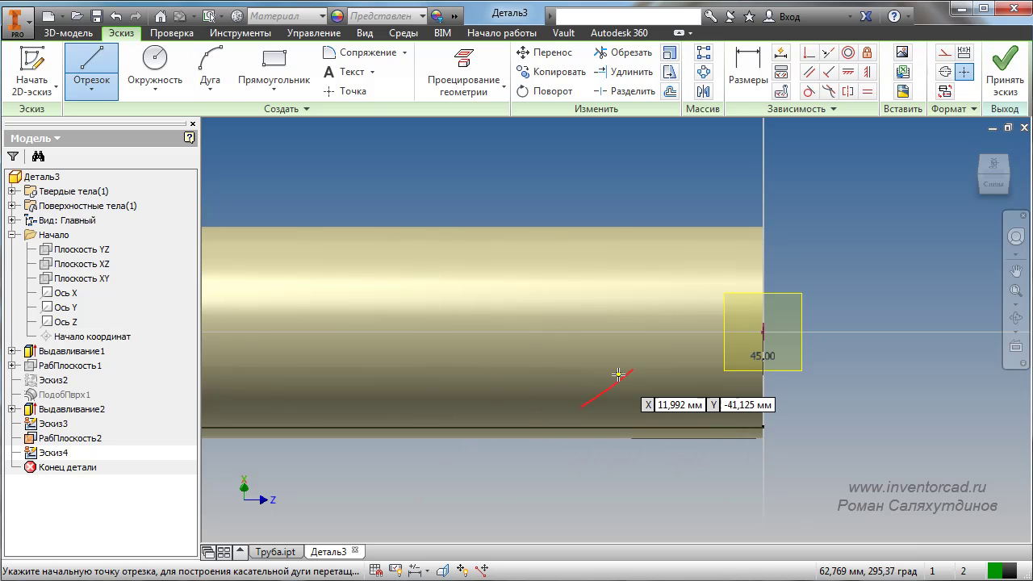
{"action": "left_click", "coordinate": [484, 352]}
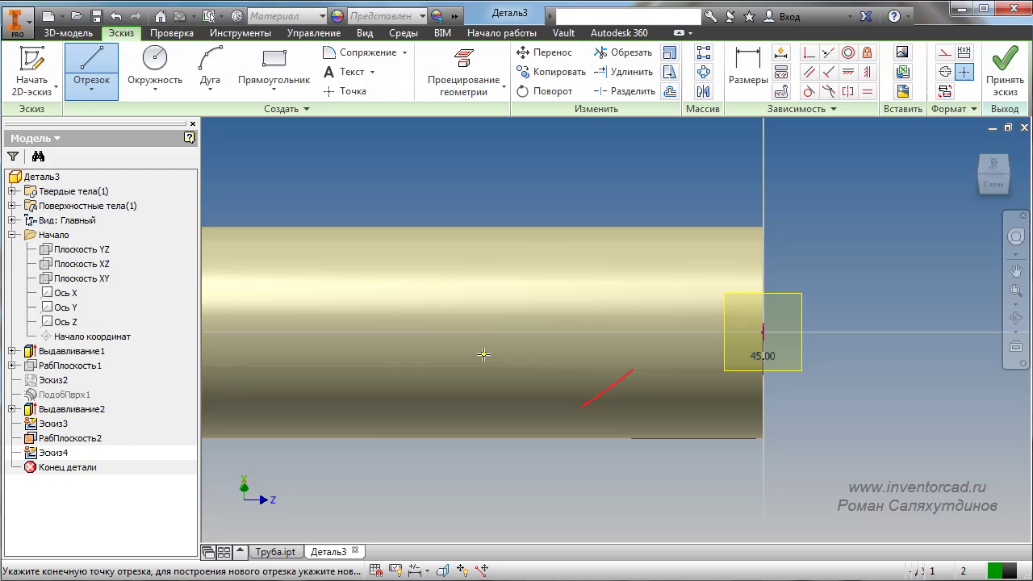
{"action": "left_click", "coordinate": [484, 297]}
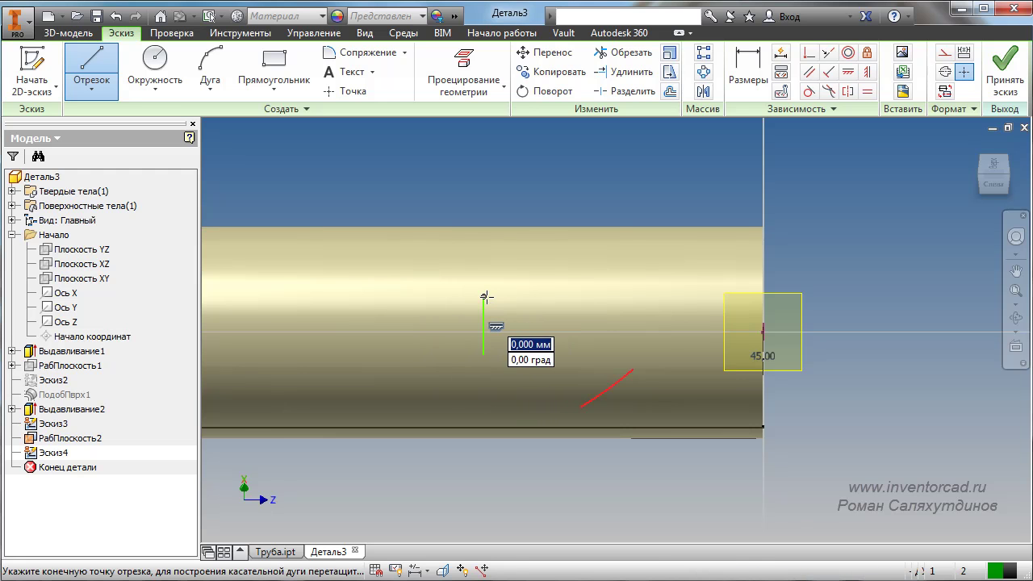
{"action": "left_click", "coordinate": [571, 297]}
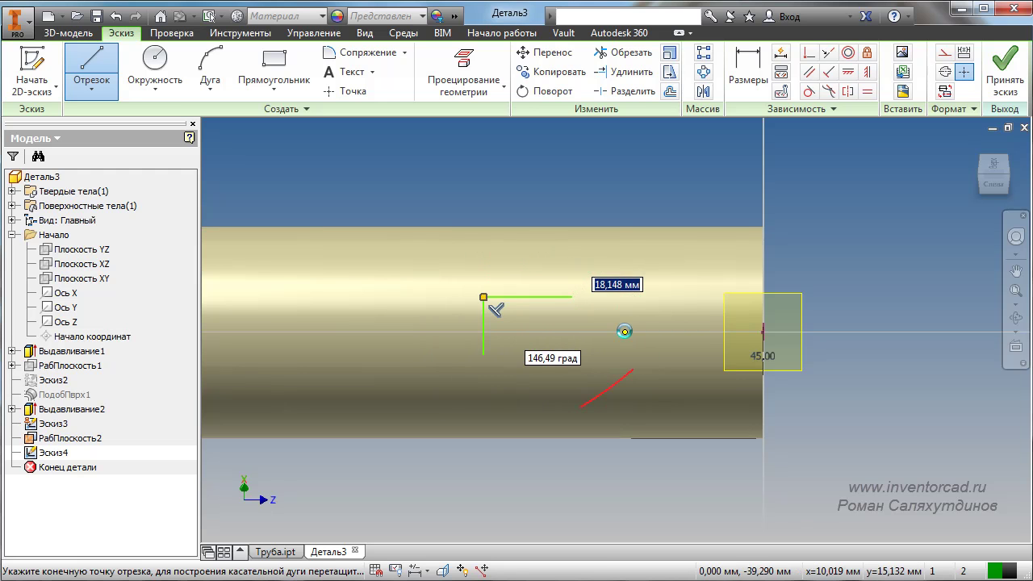
{"action": "left_click", "coordinate": [624, 331]}
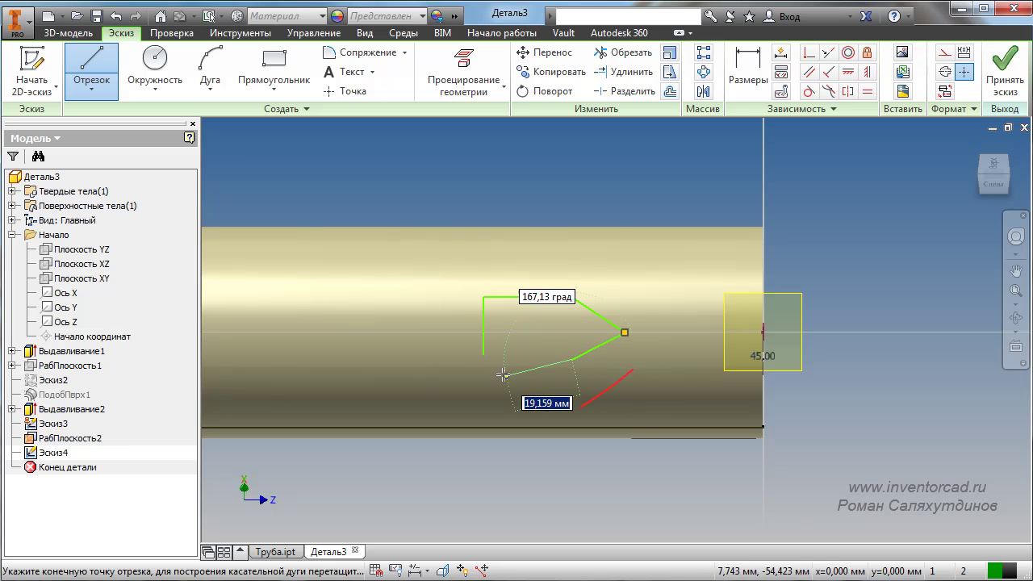
{"action": "left_click", "coordinate": [571, 359]}
{"action": "left_click", "coordinate": [483, 354]}
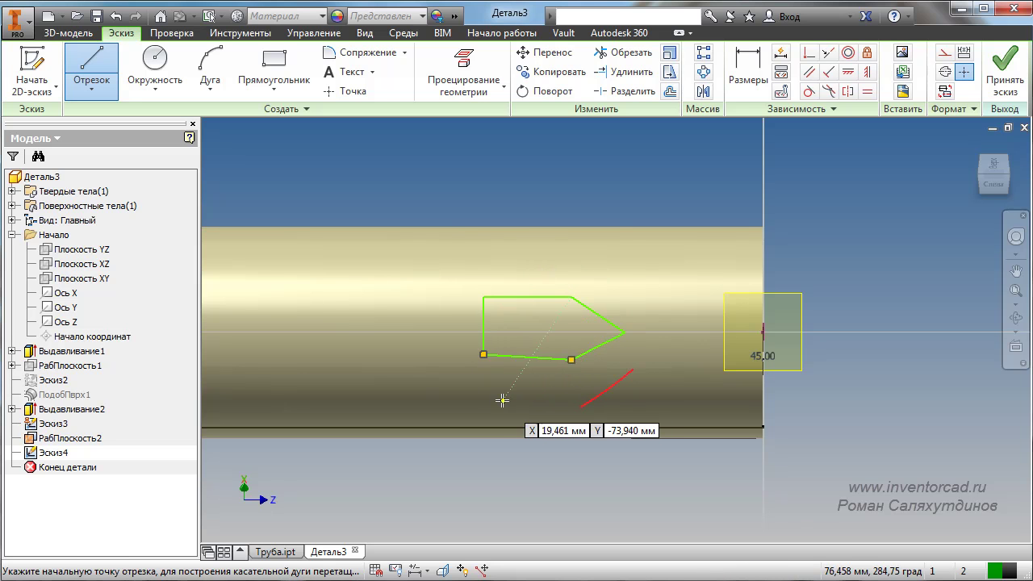
{"action": "key", "text": "Escape"}
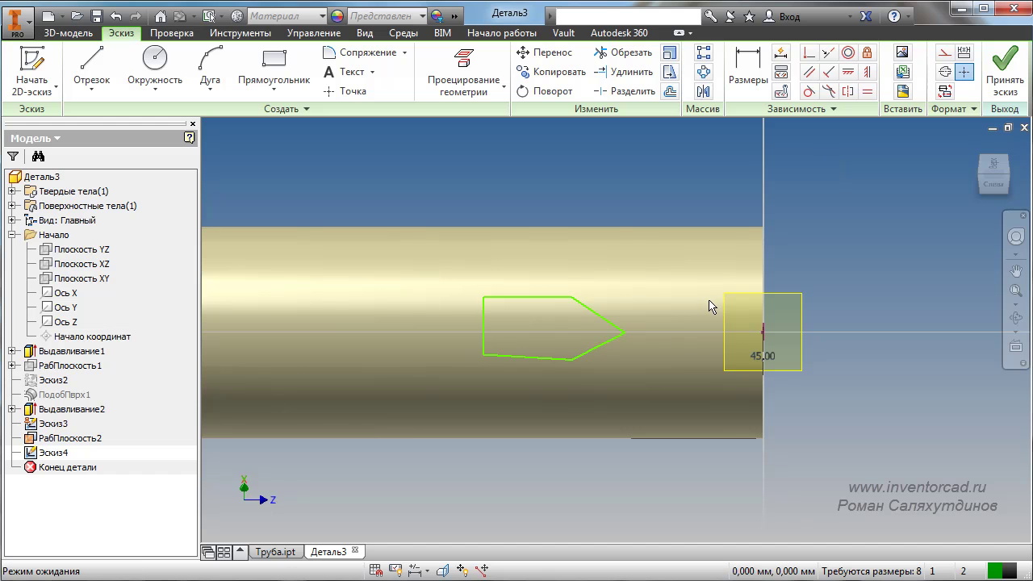
Apply a Vertical constraint to the profile's slightly tilted lower long edge so it runs parallel to the pipe's axis.
{"action": "left_click", "coordinate": [868, 73]}
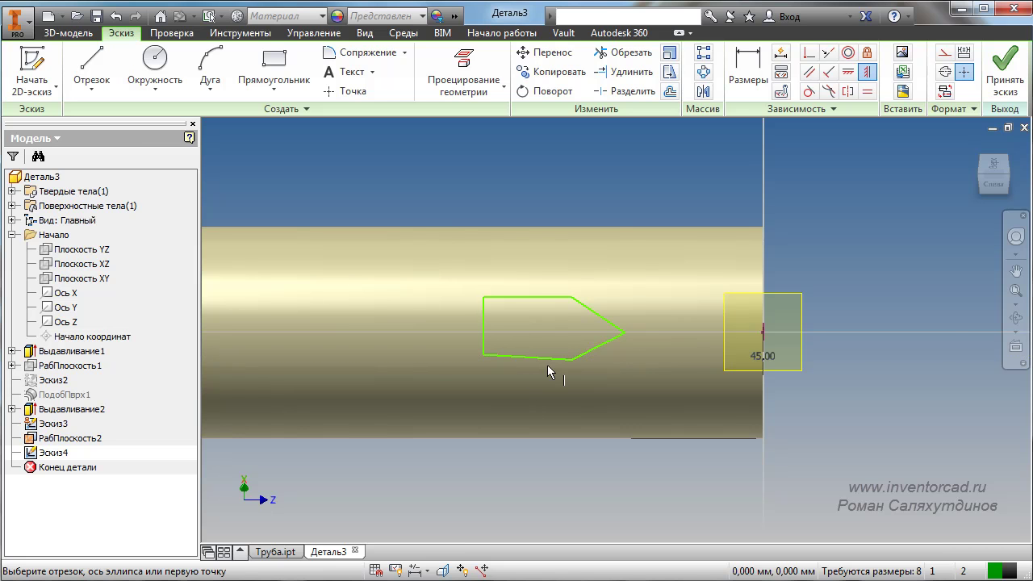
{"action": "scroll", "coordinate": [547, 365], "scroll_direction": "up", "scroll_amount": 3}
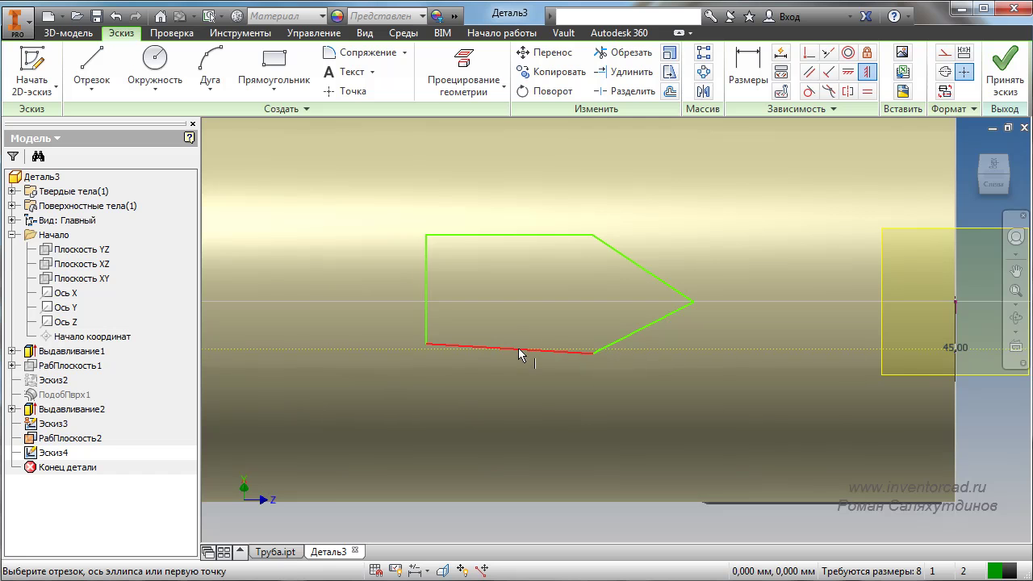
{"action": "left_click", "coordinate": [464, 344]}
{"action": "scroll", "coordinate": [463, 363], "scroll_direction": "down", "scroll_amount": 3}
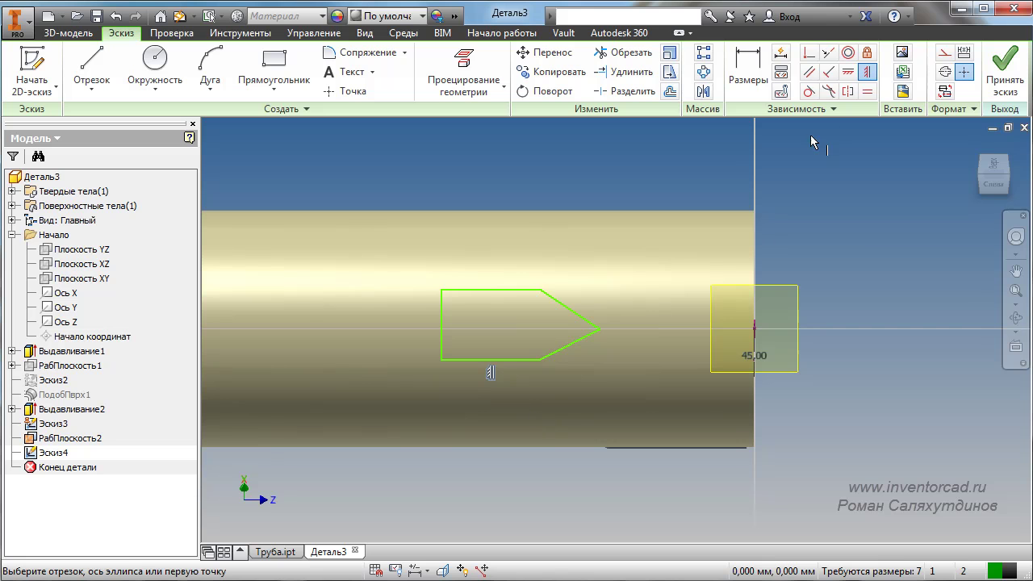
Align the profile's tip with the reference point at the pipe's front end using a Vertical constraint.
{"action": "left_click", "coordinate": [866, 92]}
{"action": "left_click", "coordinate": [598, 330]}
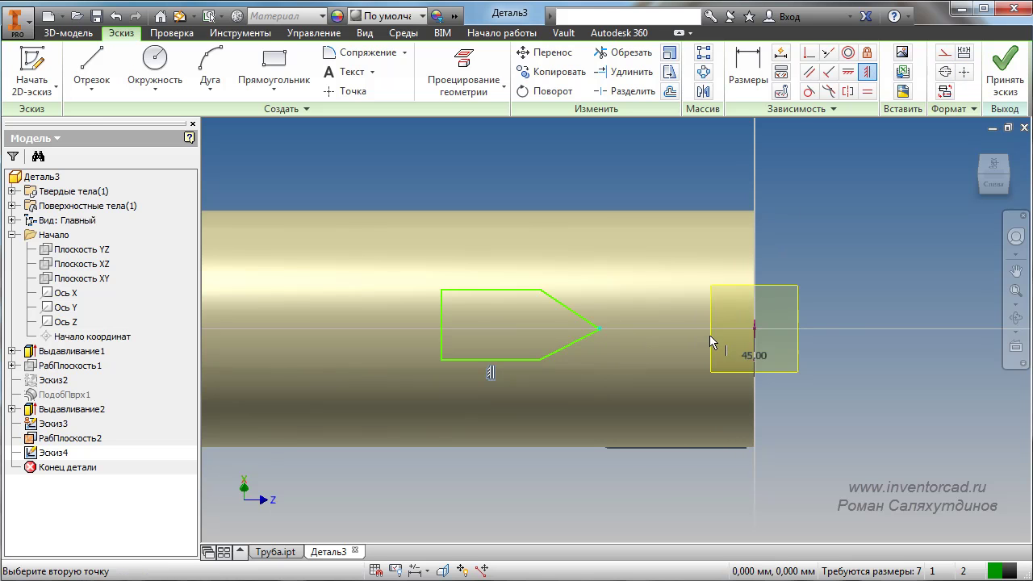
{"action": "scroll", "coordinate": [709, 335], "scroll_direction": "up", "scroll_amount": 2}
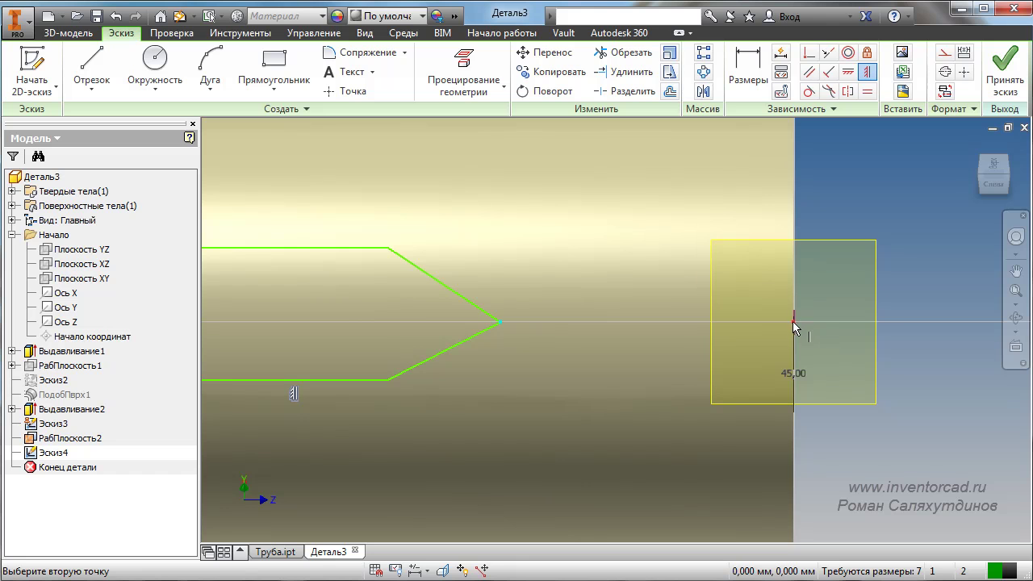
{"action": "left_click", "coordinate": [791, 320]}
{"action": "scroll", "coordinate": [654, 352], "scroll_direction": "down", "scroll_amount": 2}
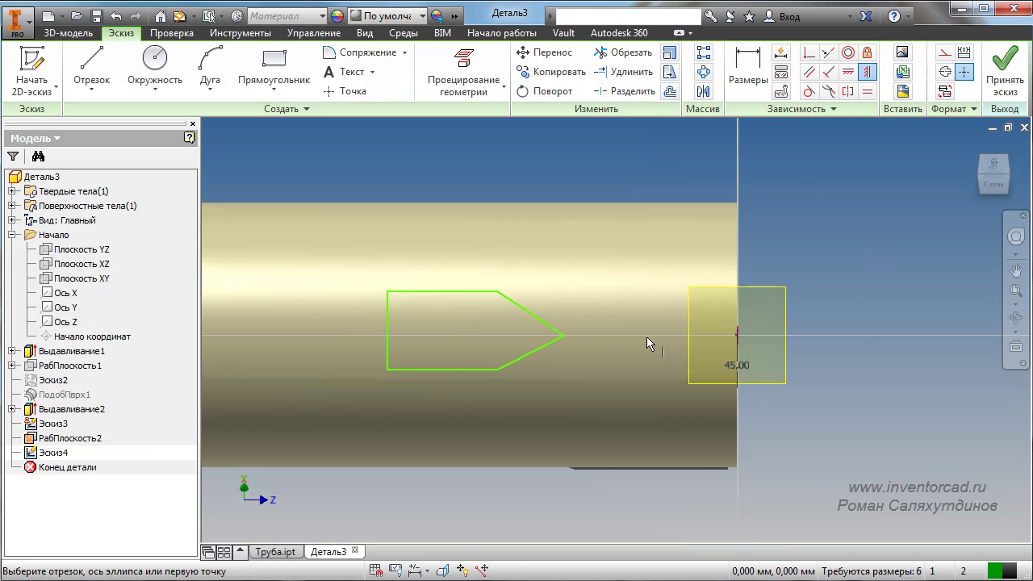
Apply an Equal constraint between the profile's upper and lower long edges.
{"action": "left_click", "coordinate": [868, 92]}
{"action": "left_click", "coordinate": [474, 292]}
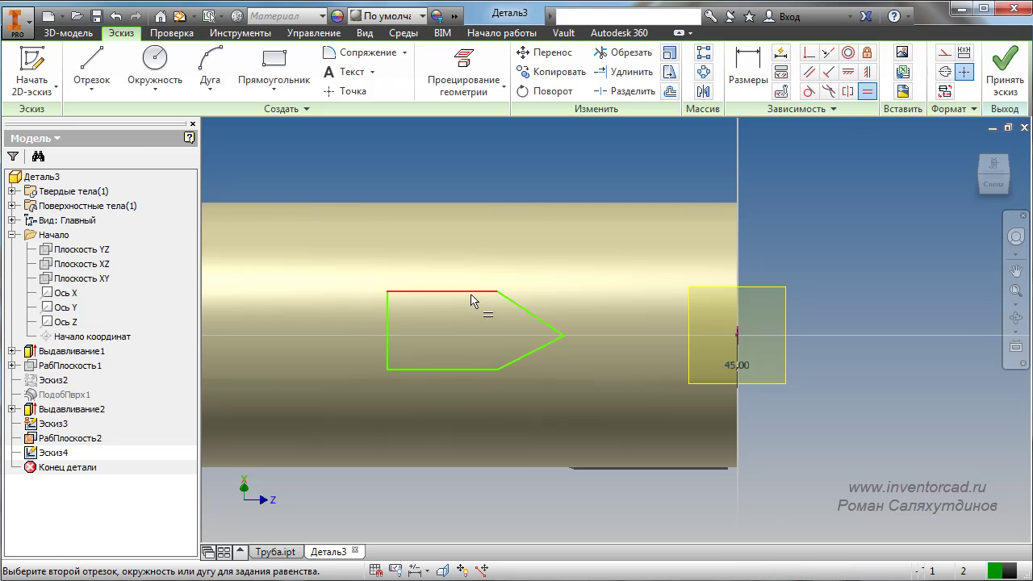
{"action": "left_click", "coordinate": [470, 368]}
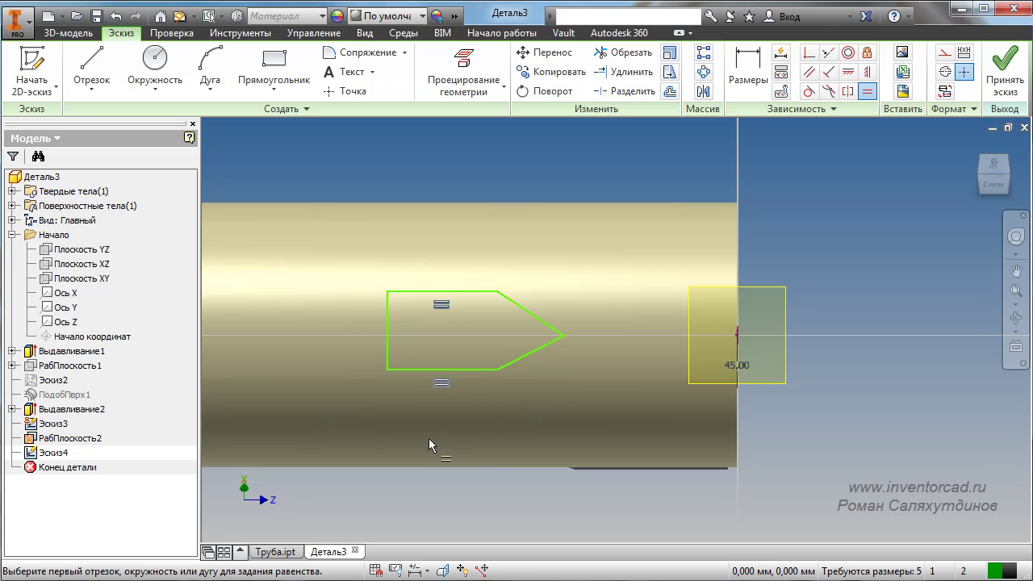
Dimension the distance from the arrow profile's tip to the pipe's front end and set it to 45 mm.
{"action": "left_click", "coordinate": [740, 96]}
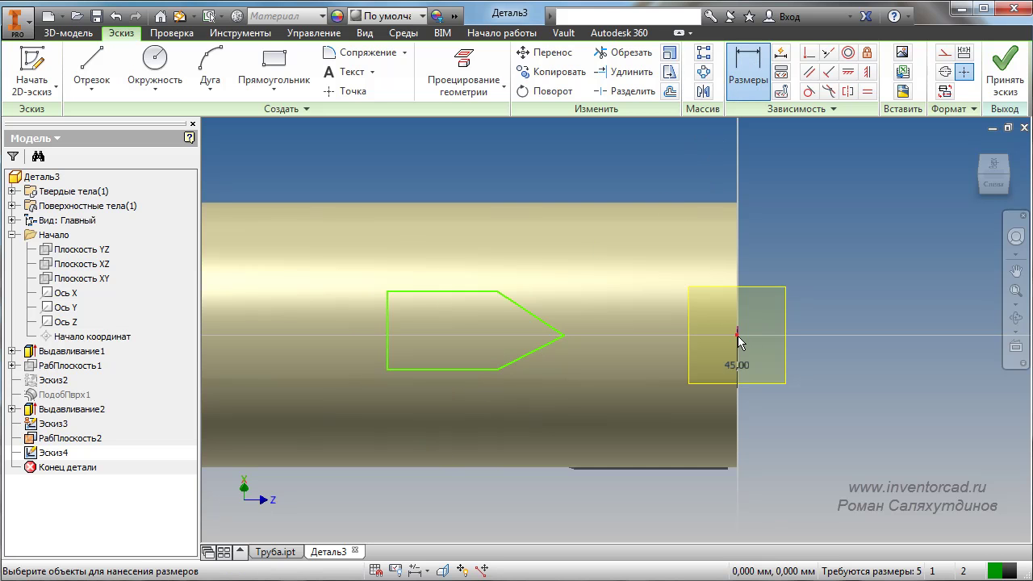
{"action": "left_click", "coordinate": [564, 336]}
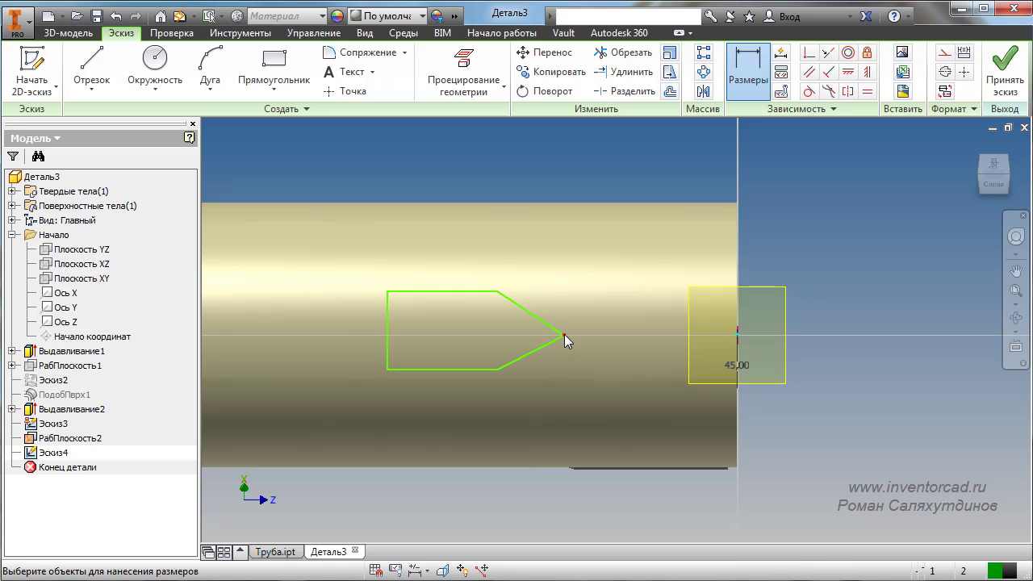
{"action": "left_click", "coordinate": [633, 241]}
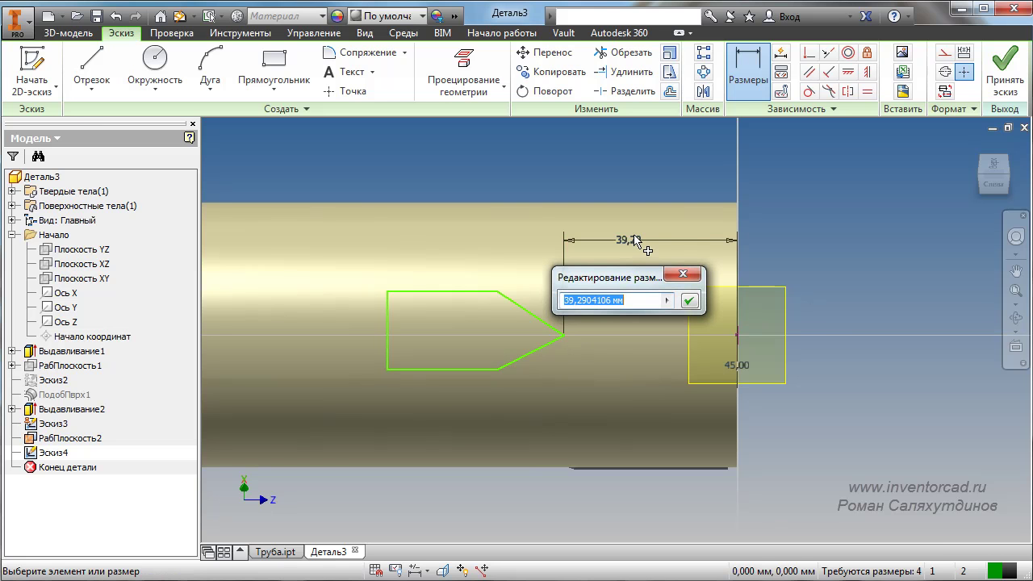
{"action": "type", "text": "45"}
{"action": "key", "text": "Return"}
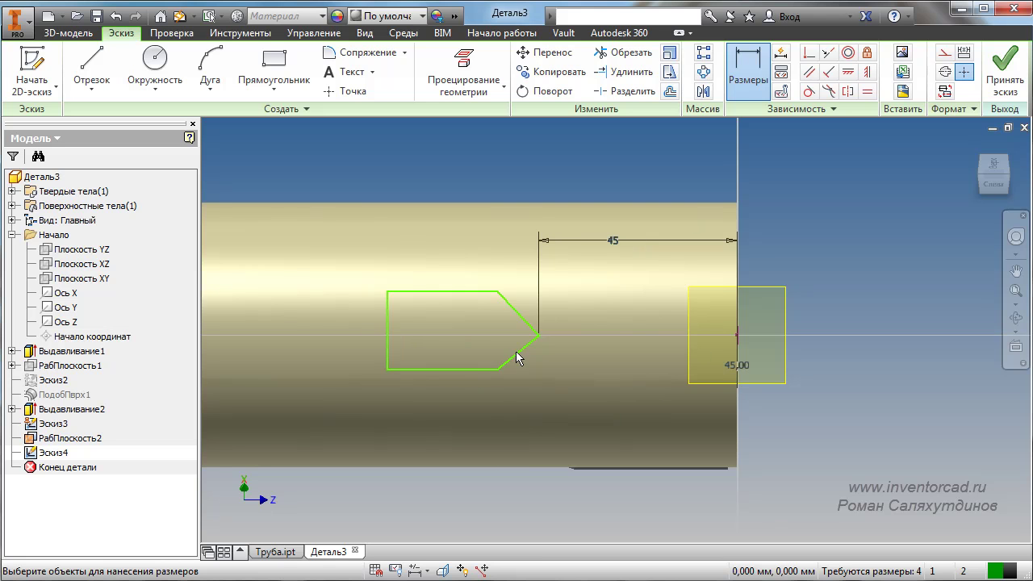
Dimension the arrow profile's overall length as 50 mm and its lower straight edge as 35 mm.
{"action": "left_click", "coordinate": [387, 335]}
{"action": "left_click", "coordinate": [422, 239]}
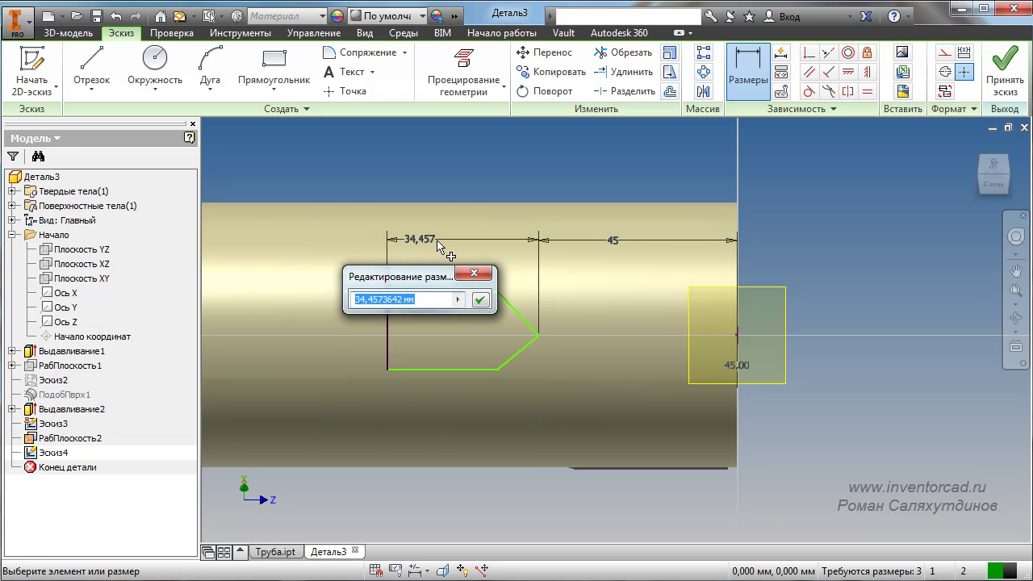
{"action": "type", "text": "50"}
{"action": "key", "text": "Return"}
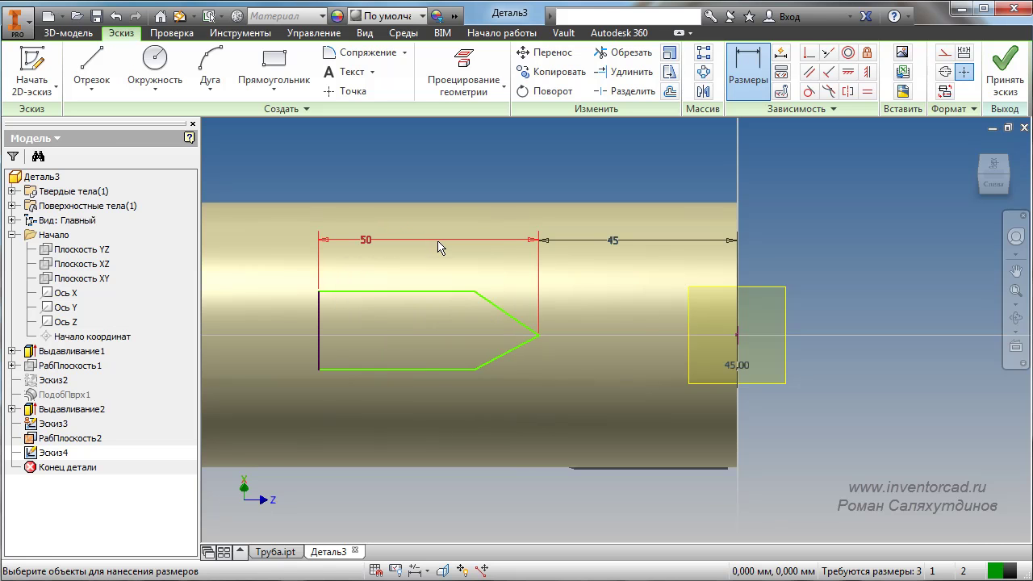
{"action": "left_click", "coordinate": [399, 369]}
{"action": "left_click", "coordinate": [394, 401]}
{"action": "type", "text": "35"}
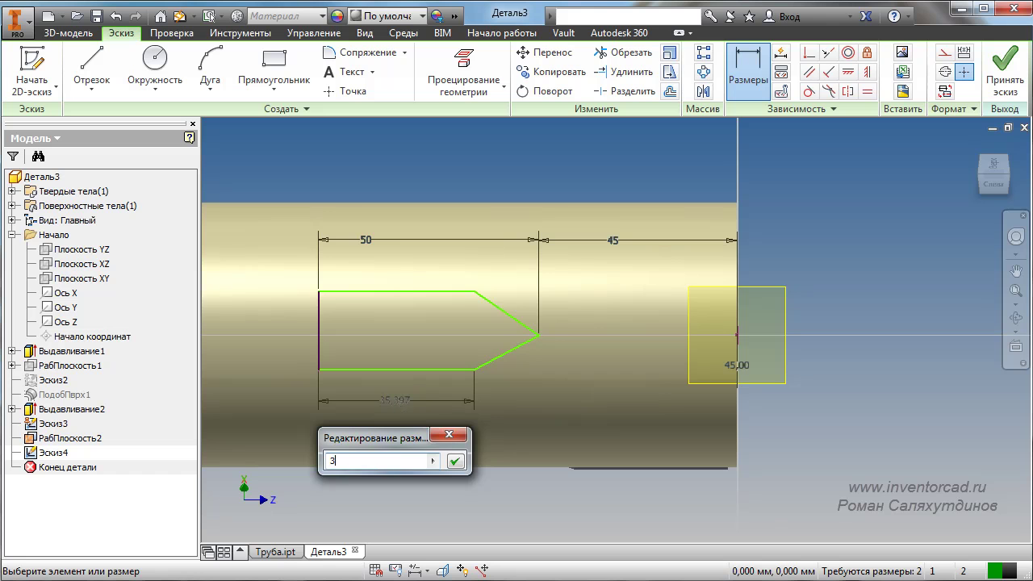
{"action": "key", "text": "Return"}
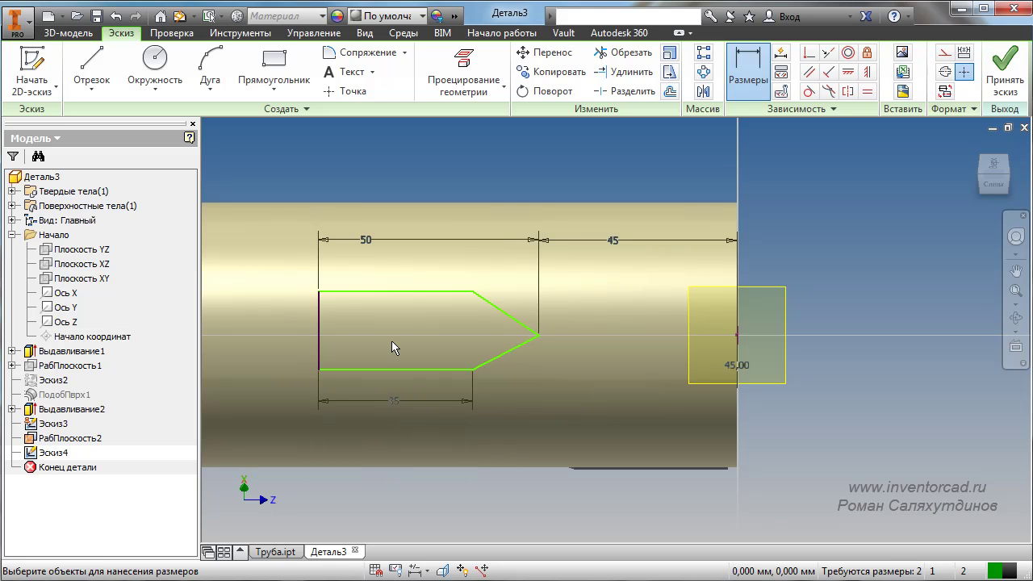
Dimension the flat back edge of the arrow profile and set its width to 25 mm.
{"action": "left_click", "coordinate": [318, 305]}
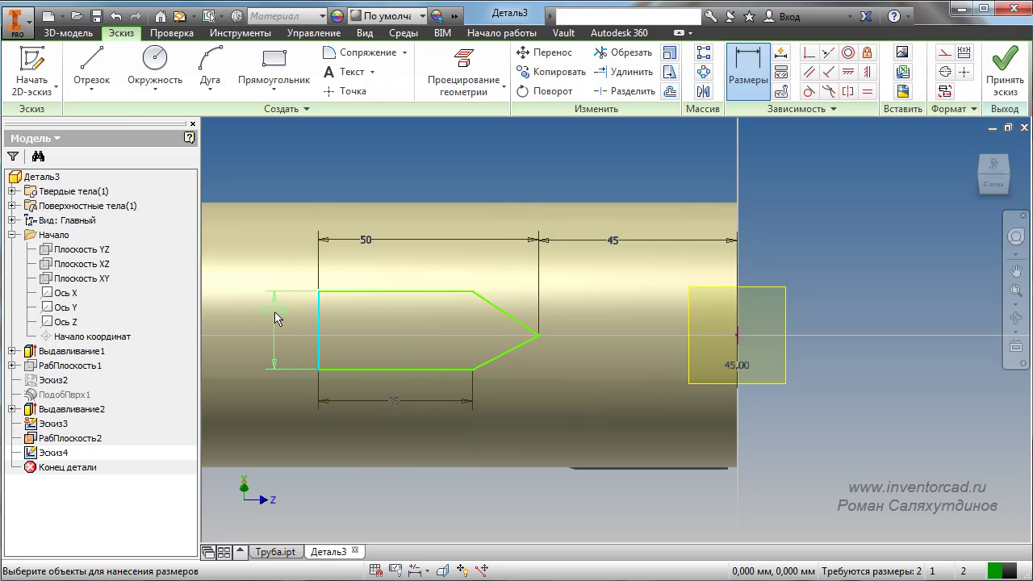
{"action": "left_click", "coordinate": [275, 318]}
{"action": "type", "text": "25"}
{"action": "key", "text": "Return"}
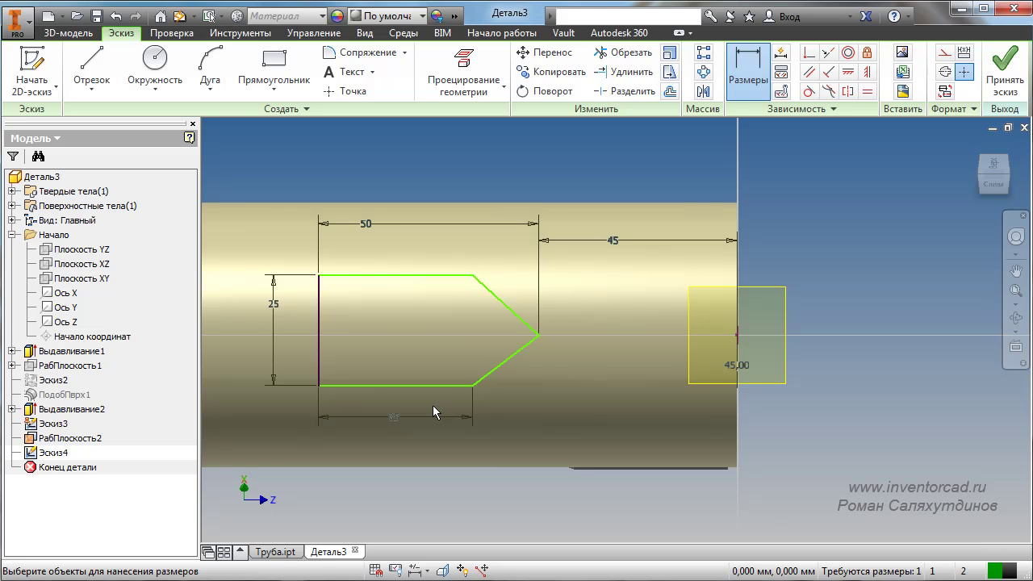
Apply an Equal constraint between the profile's two slanted tip edges and finish the sketch.
{"action": "middle_click_drag", "start_coordinate": [536, 416], "coordinate": [539, 392]}
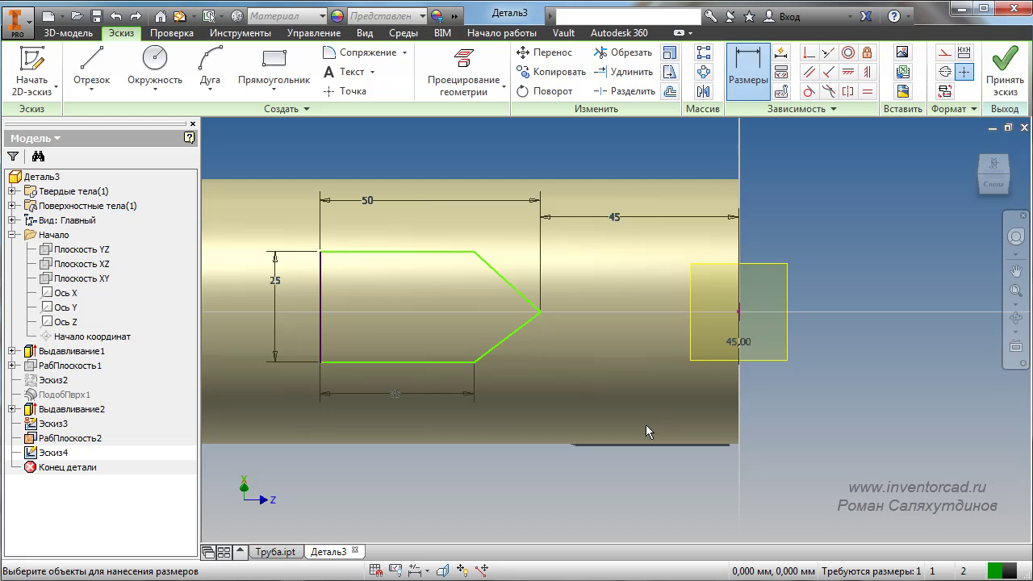
{"action": "left_click", "coordinate": [867, 91]}
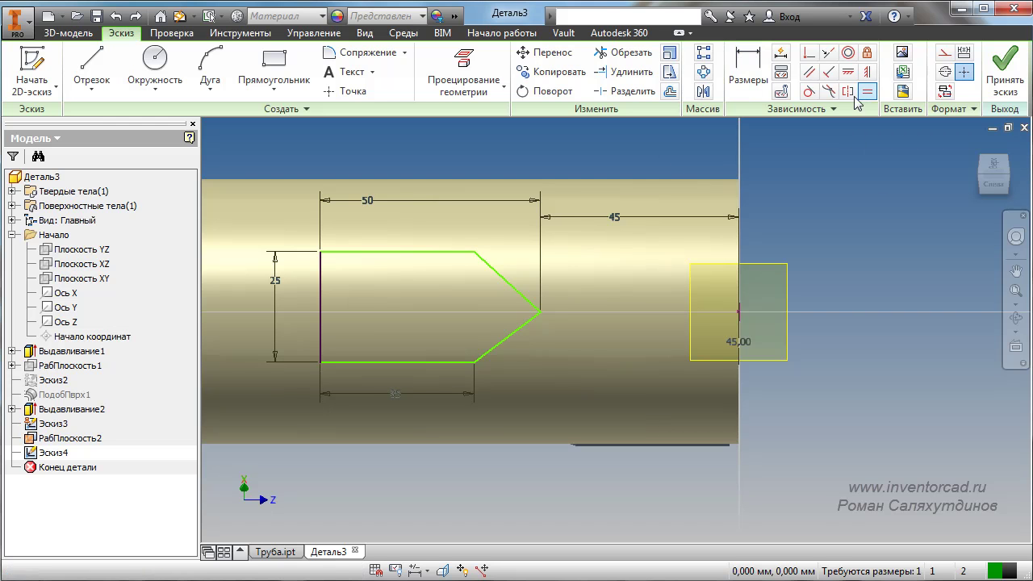
{"action": "left_click", "coordinate": [500, 276]}
{"action": "left_click", "coordinate": [505, 342]}
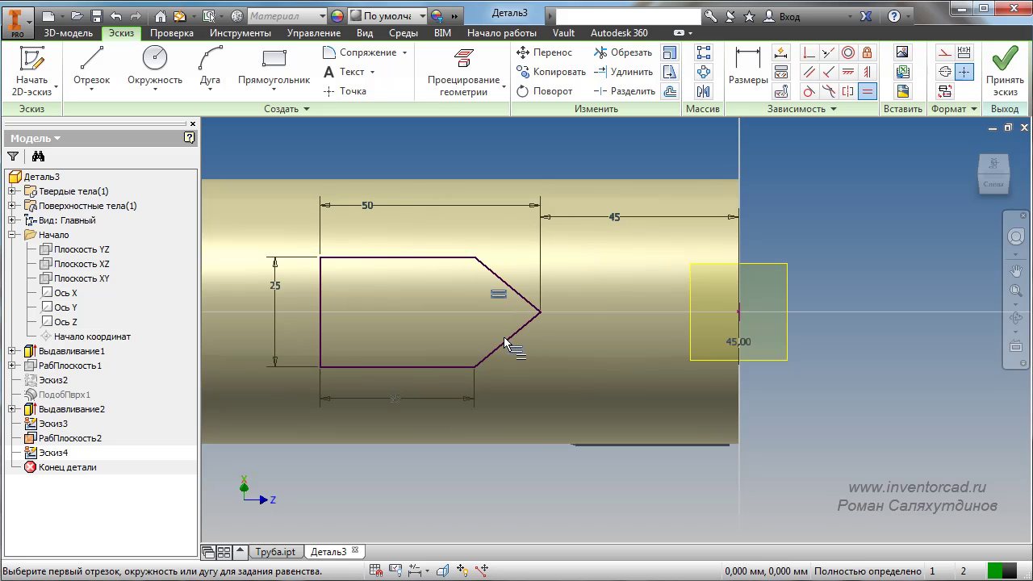
{"action": "scroll", "coordinate": [468, 388], "scroll_direction": "down", "scroll_amount": 2}
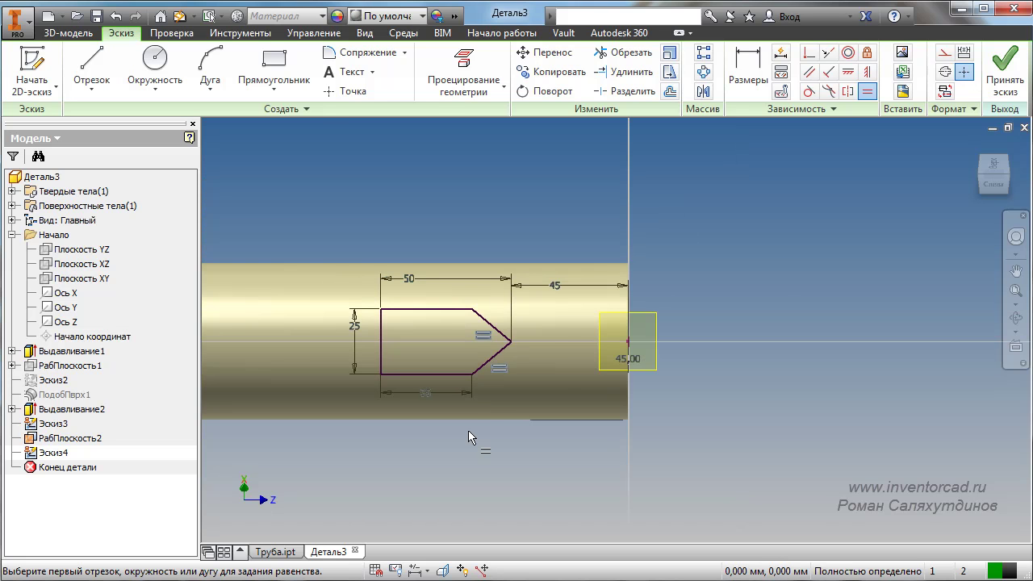
{"action": "left_click", "coordinate": [1004, 79]}
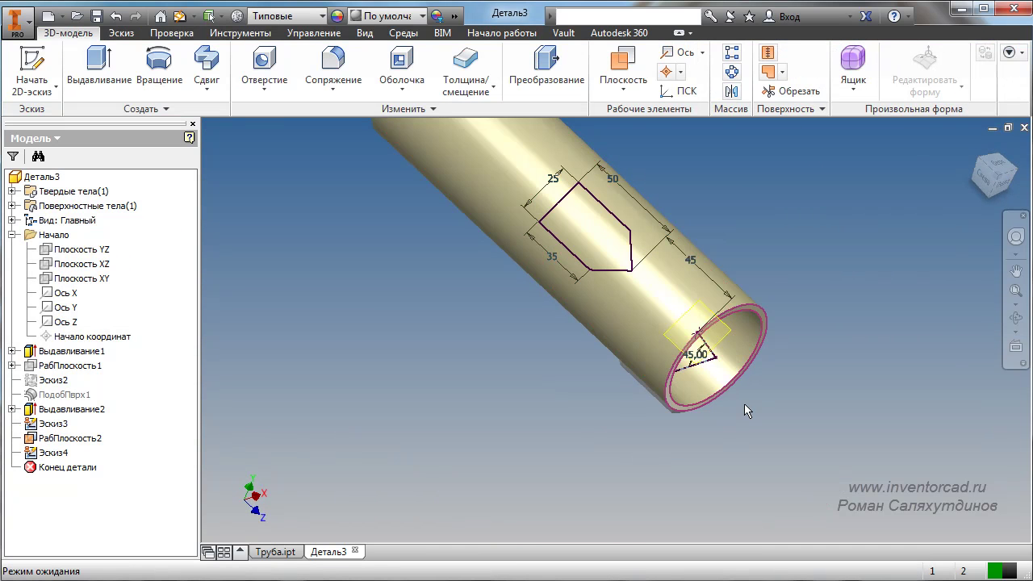
Turn off the visibility of the tangent work plane at the pipe's front end.
{"action": "middle_click_drag", "start_coordinate": [744, 404], "coordinate": [557, 401], "text": "shift"}
{"action": "scroll", "coordinate": [553, 400], "scroll_direction": "up", "scroll_amount": 3}
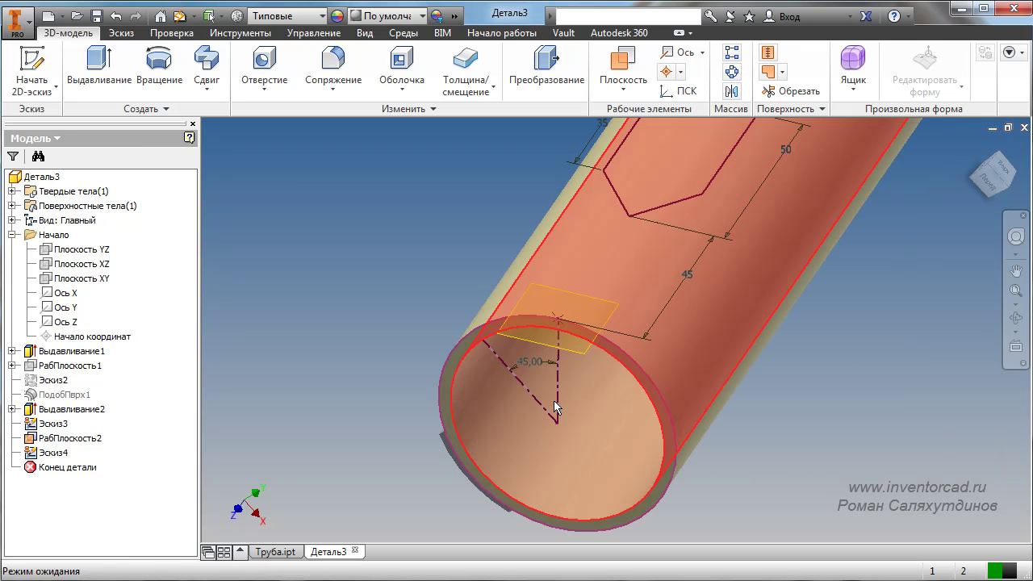
{"action": "left_click", "coordinate": [576, 349]}
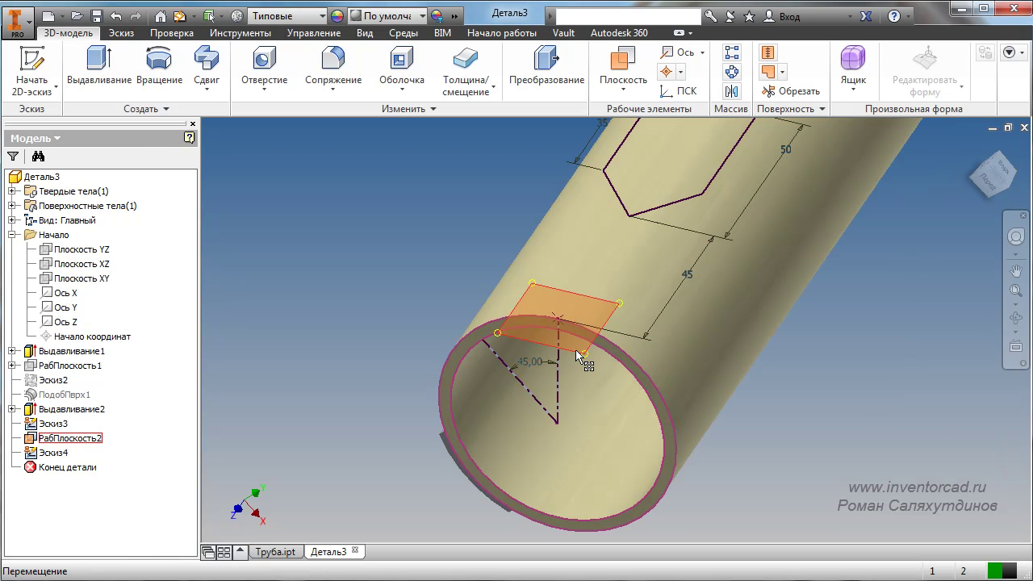
{"action": "right_click", "coordinate": [574, 349]}
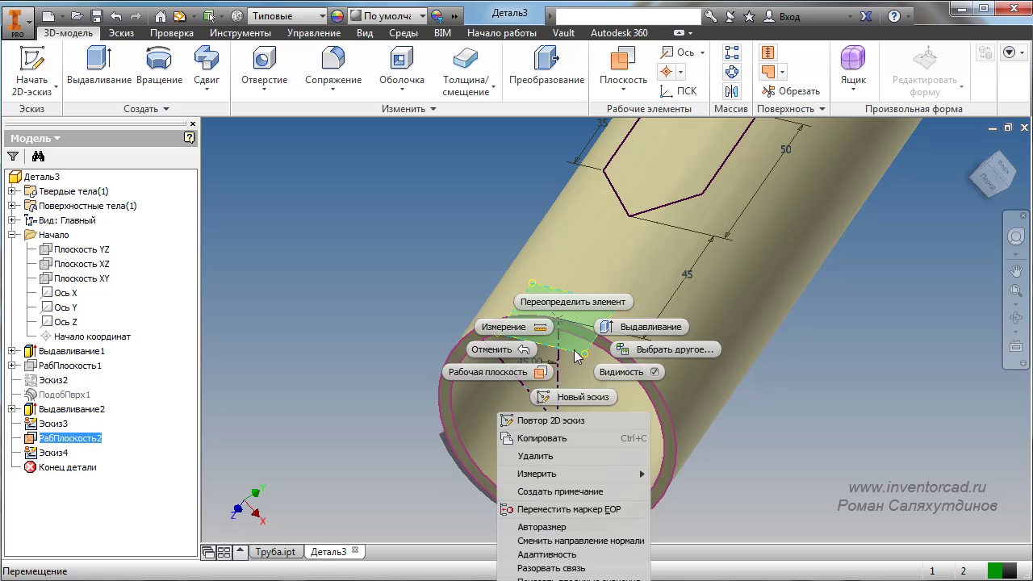
{"action": "left_click", "coordinate": [655, 372]}
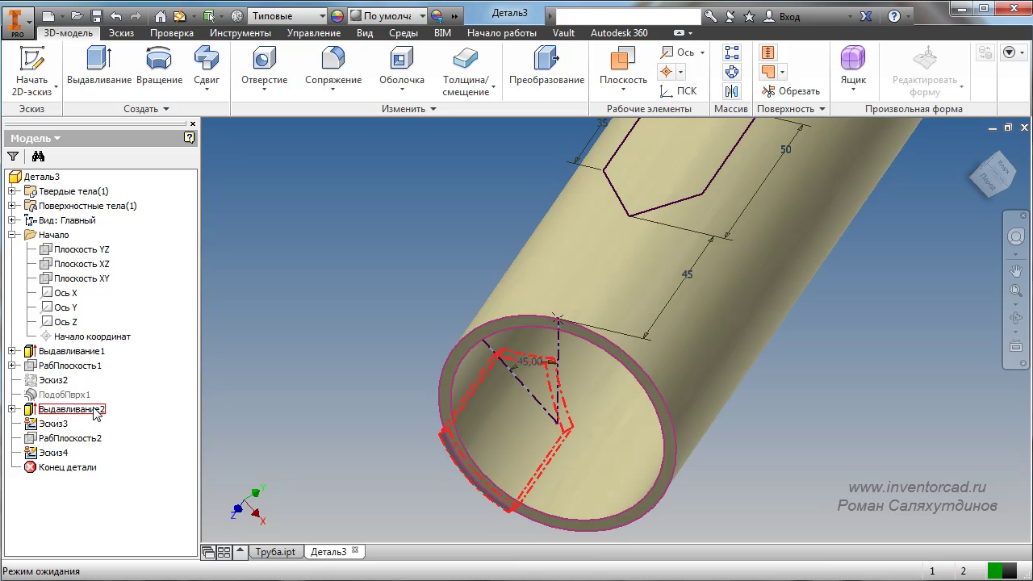
Hide the sketch on the pipe's end face that holds the 45° construction lines.
{"action": "right_click", "coordinate": [49, 431]}
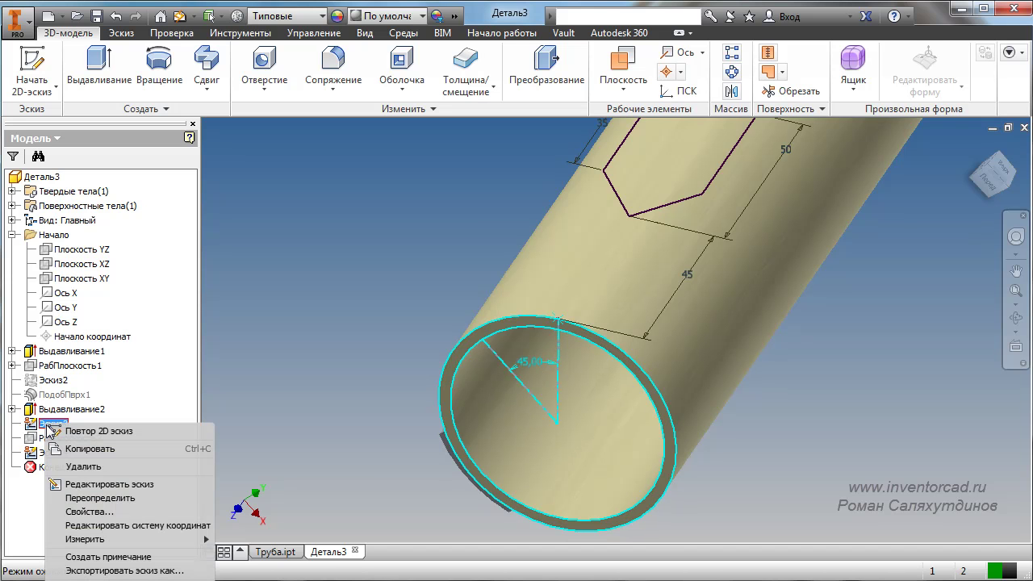
{"action": "left_click", "coordinate": [158, 363]}
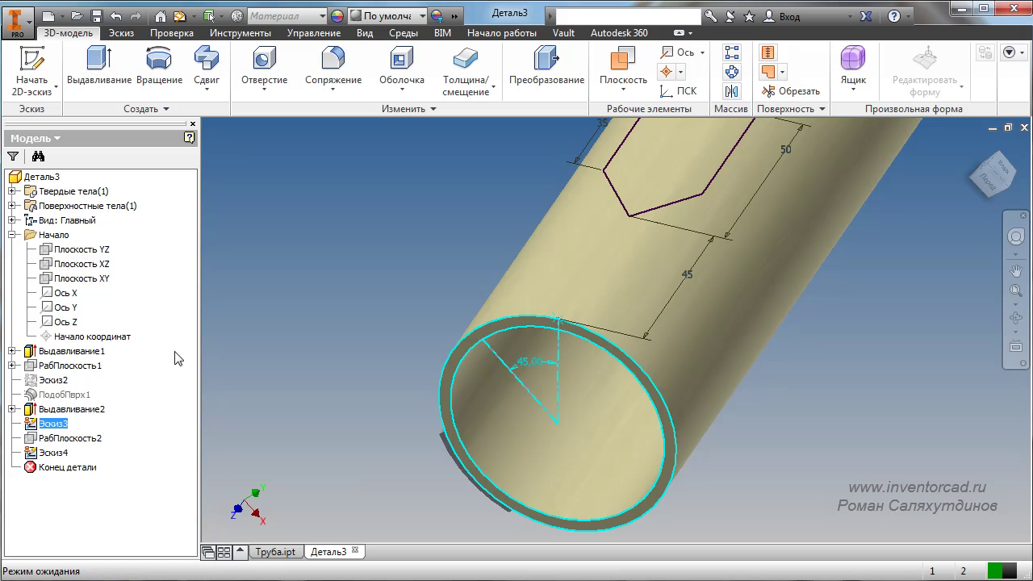
{"action": "right_click", "coordinate": [46, 428]}
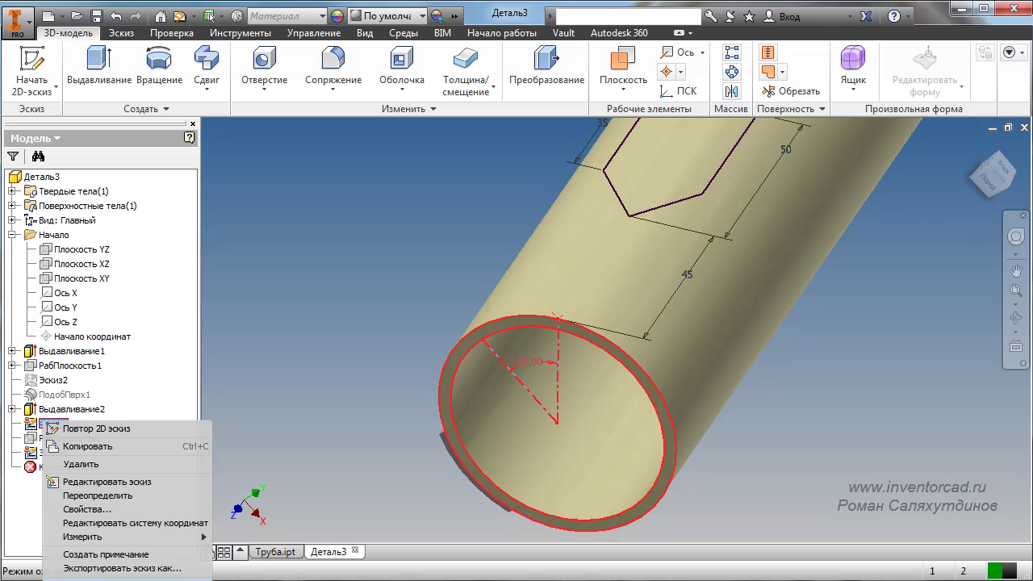
{"action": "key", "text": "Escape"}
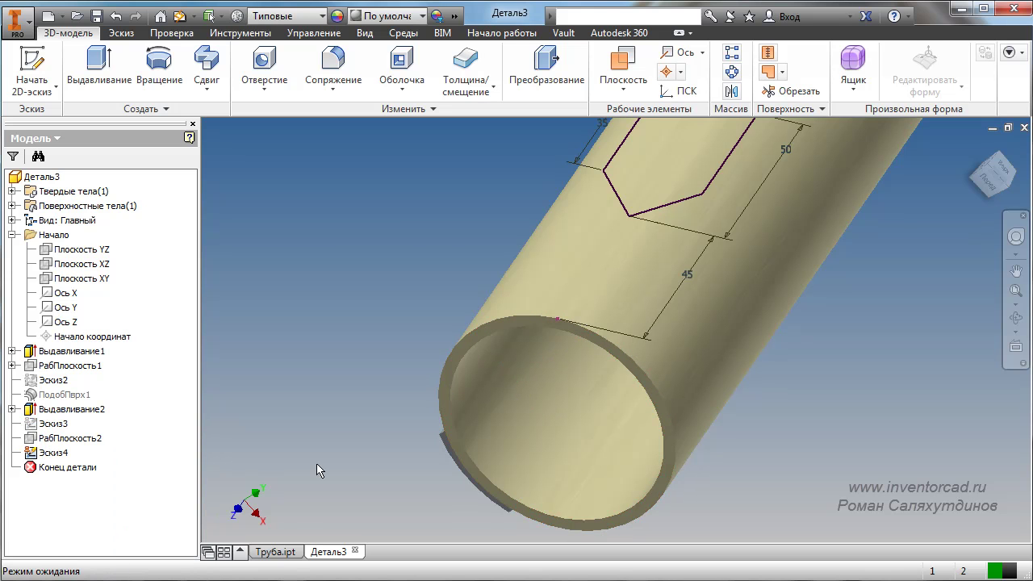
Turn on the visibility of the offset surface surrounding the pipe.
{"action": "scroll", "coordinate": [312, 408], "scroll_direction": "up", "scroll_amount": 2}
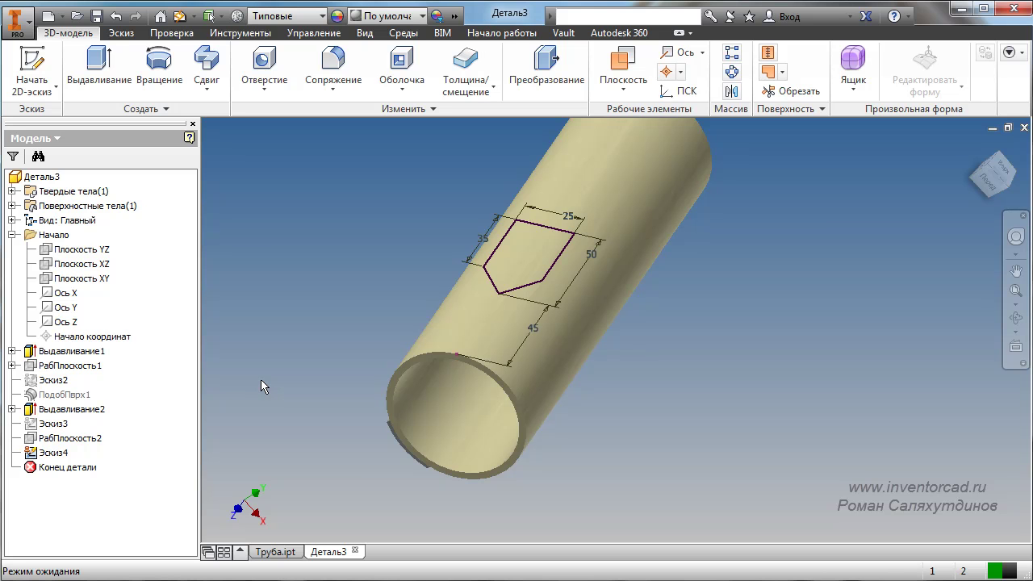
{"action": "right_click", "coordinate": [62, 398]}
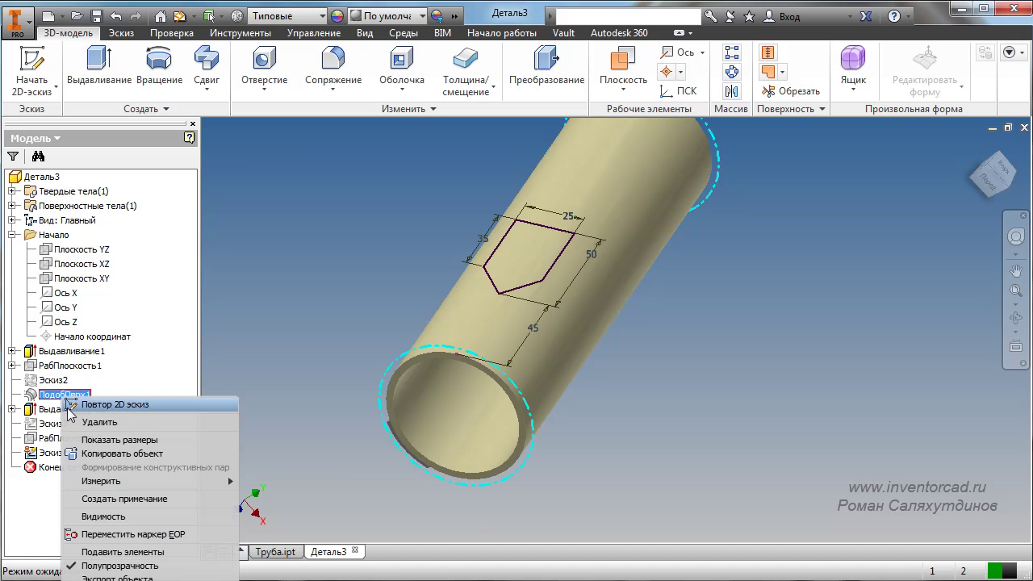
{"action": "left_click", "coordinate": [102, 517]}
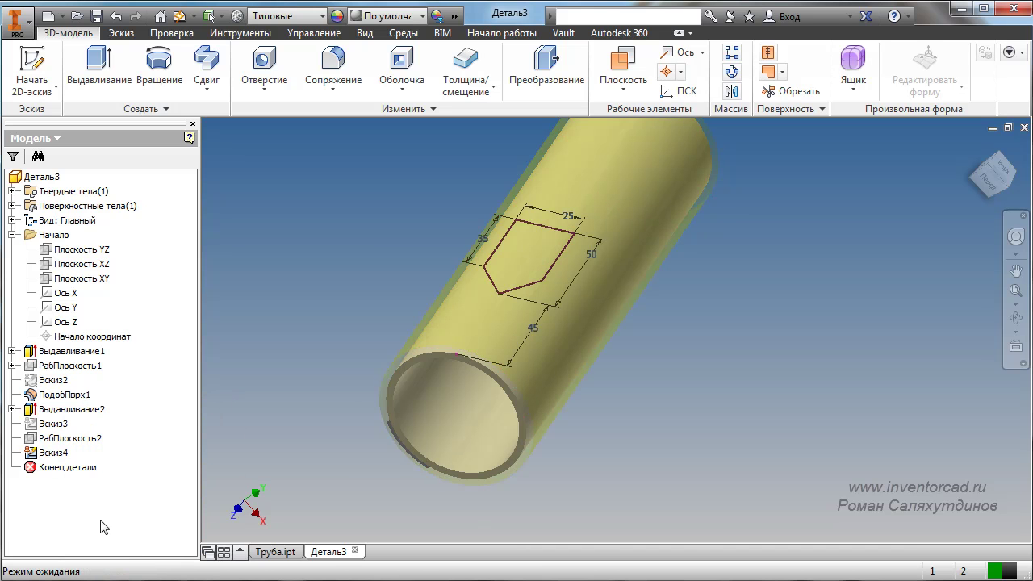
Extrude the arrow profile as a joined solid with Between extents, from the offset surface to the pipe's outer face.
{"action": "left_click", "coordinate": [102, 71]}
{"action": "middle_click_drag", "start_coordinate": [721, 295], "coordinate": [1021, 384]}
{"action": "scroll", "coordinate": [786, 356], "scroll_direction": "down", "scroll_amount": 2}
{"action": "left_click", "coordinate": [225, 171]}
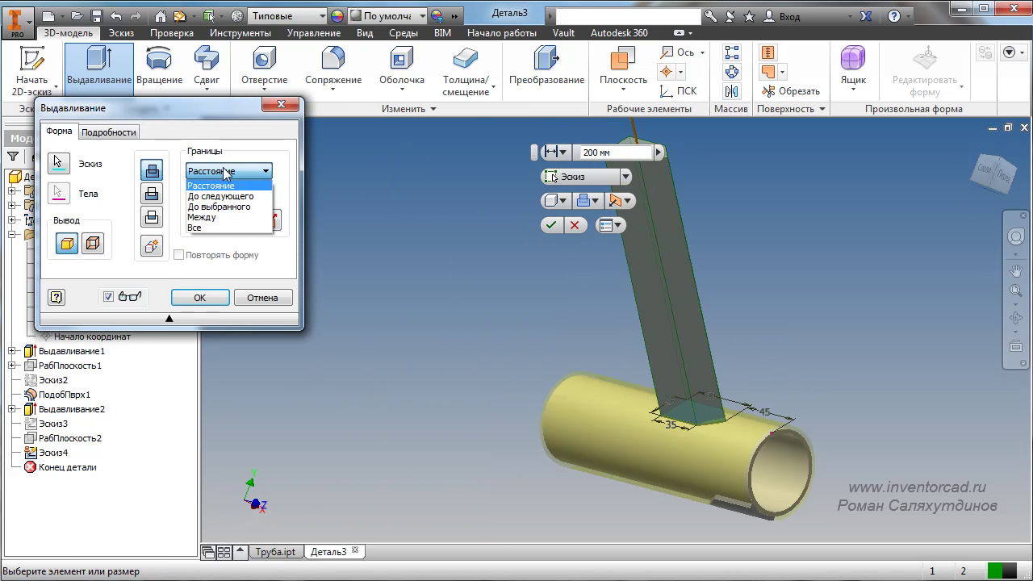
{"action": "left_click", "coordinate": [211, 217]}
{"action": "middle_click_drag", "start_coordinate": [871, 460], "coordinate": [704, 420]}
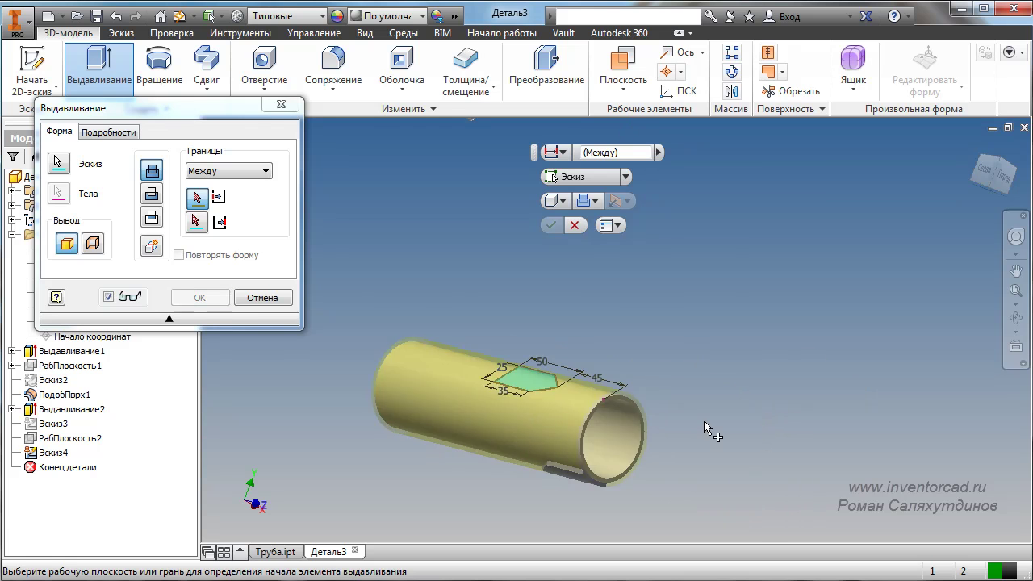
{"action": "scroll", "coordinate": [601, 448], "scroll_direction": "up", "scroll_amount": 3}
{"action": "left_click", "coordinate": [493, 374]}
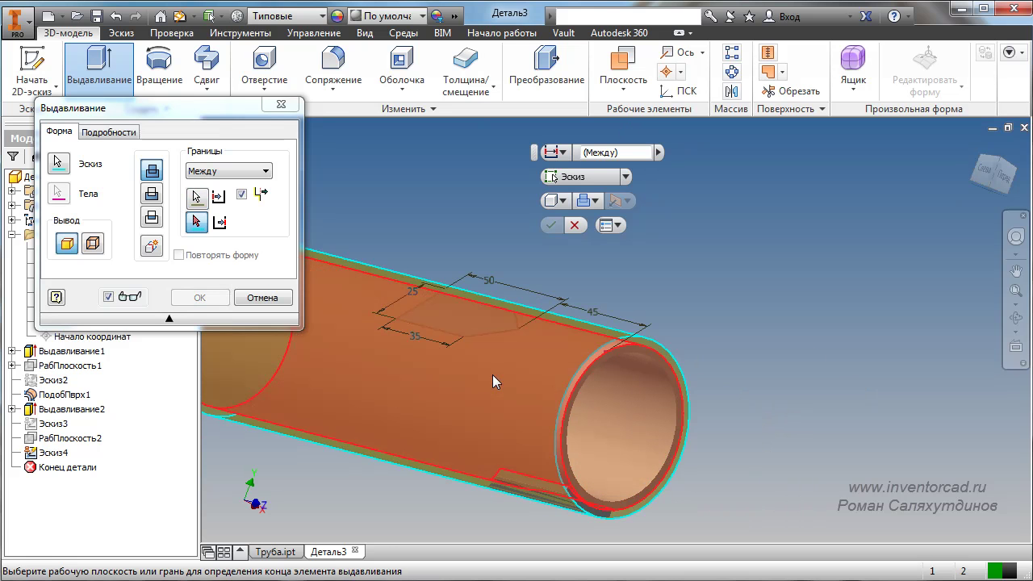
{"action": "scroll", "coordinate": [597, 403], "scroll_direction": "up", "scroll_amount": 4}
{"action": "scroll", "coordinate": [516, 317], "scroll_direction": "up", "scroll_amount": 3}
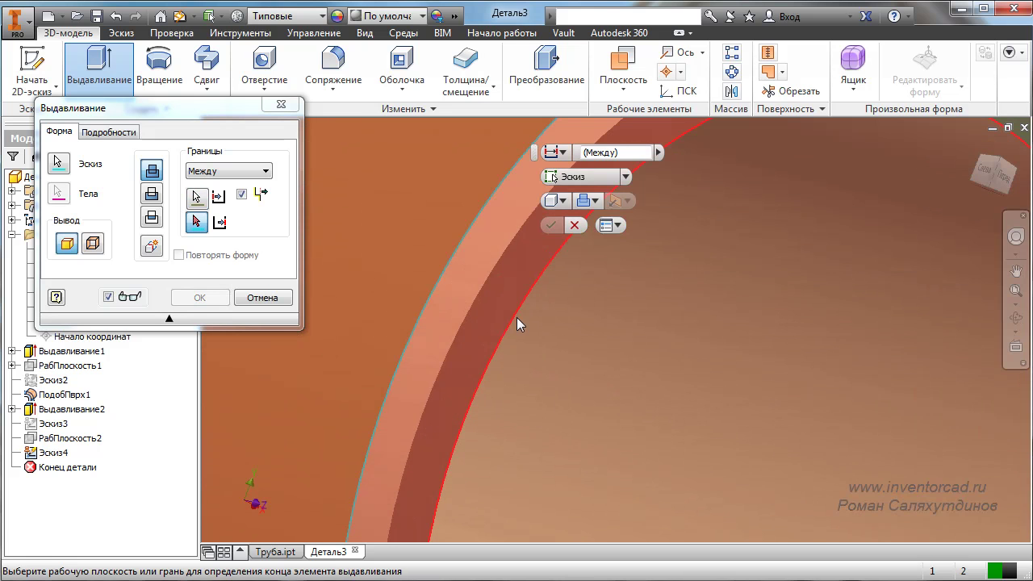
{"action": "left_click", "coordinate": [469, 258]}
{"action": "scroll", "coordinate": [470, 258], "scroll_direction": "down", "scroll_amount": 5}
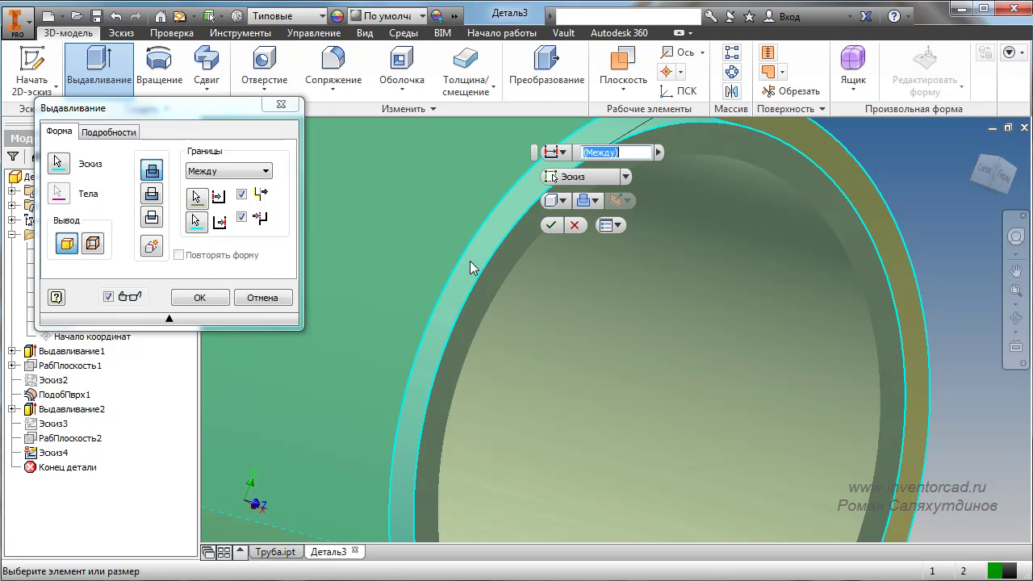
{"action": "middle_click_drag", "start_coordinate": [478, 335], "coordinate": [667, 441], "text": "shift"}
{"action": "left_click", "coordinate": [551, 225]}
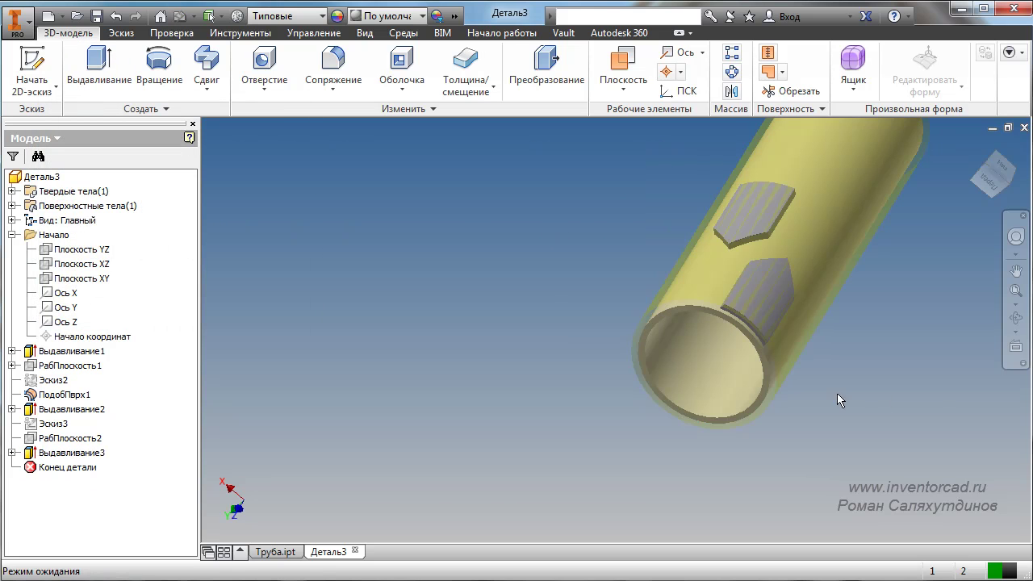
Hide the offset surface around the pipe again, leaving the pipe and both raised pads displayed.
{"action": "middle_click_drag", "start_coordinate": [836, 393], "coordinate": [613, 412]}
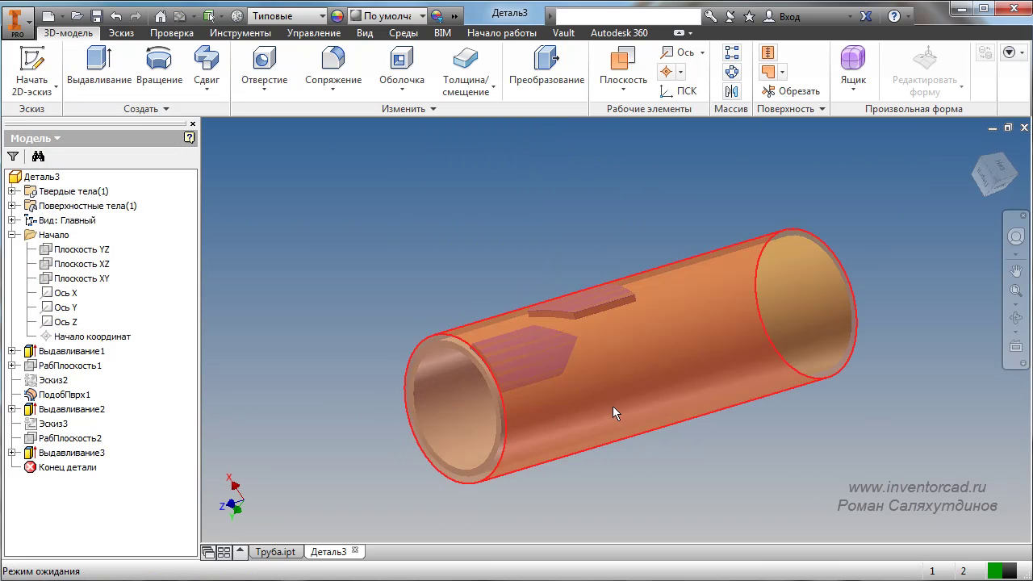
{"action": "right_click", "coordinate": [56, 397]}
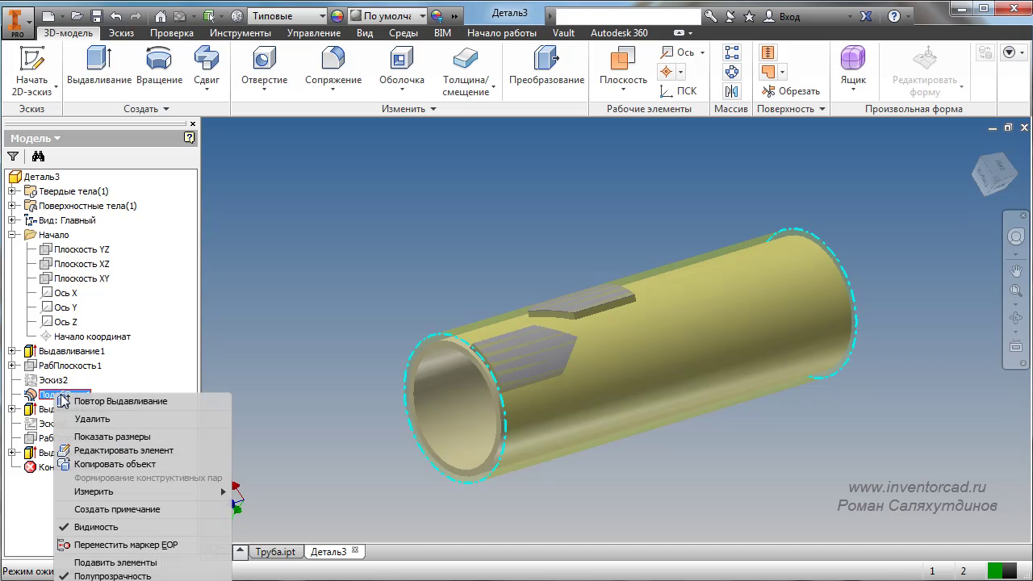
{"action": "left_click", "coordinate": [91, 528]}
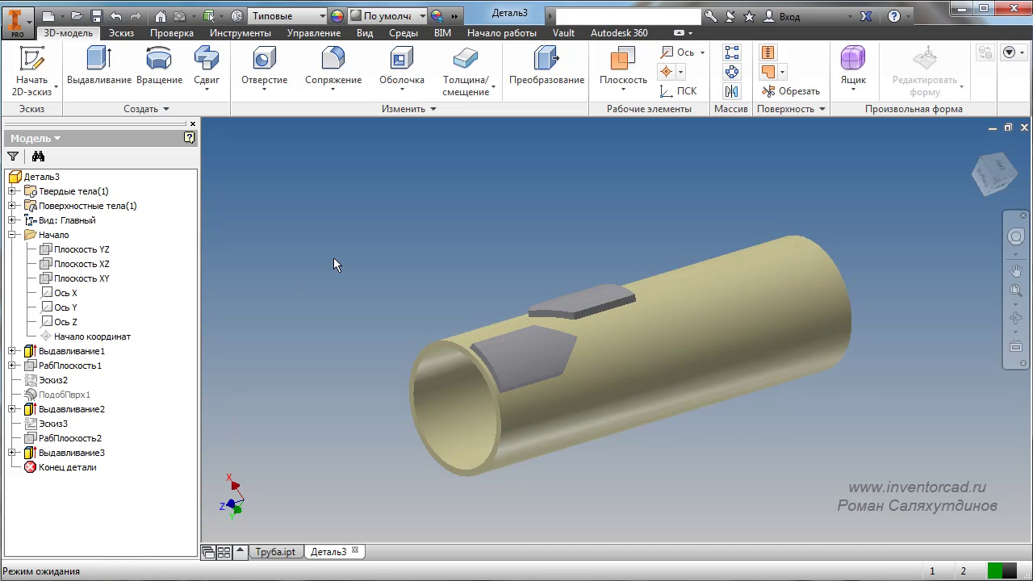
Start a rectangular pattern of both arrow pads, taking the first pad's long straight edge along the pipe as direction 1.
{"action": "middle_click_drag", "start_coordinate": [333, 257], "coordinate": [353, 284], "text": "shift"}
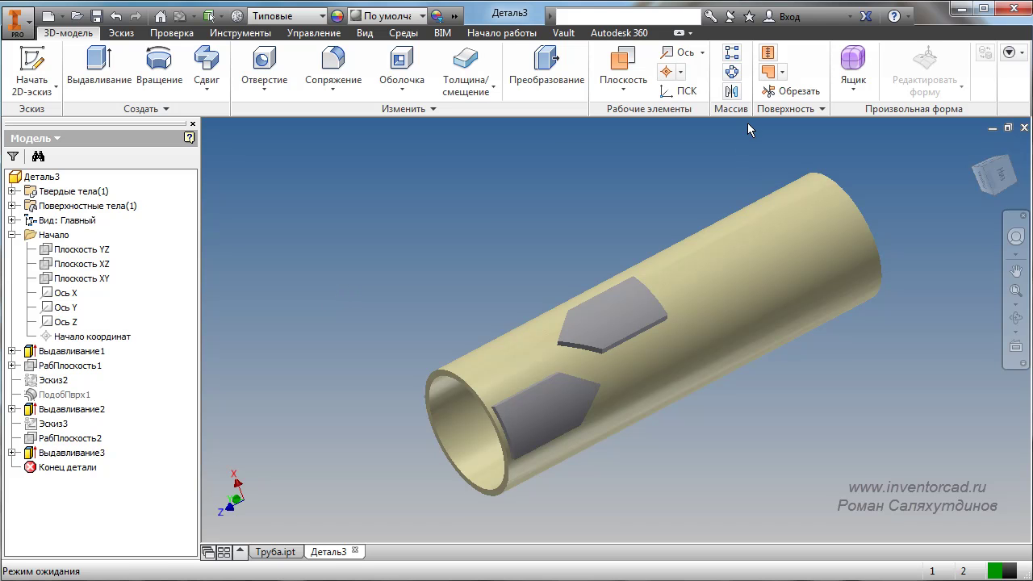
{"action": "left_click", "coordinate": [731, 54]}
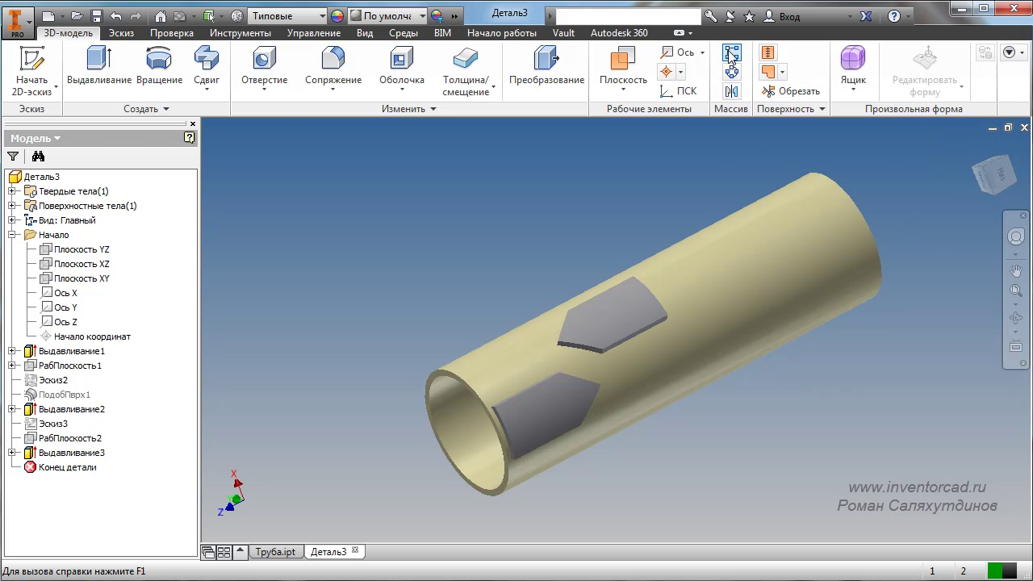
{"action": "middle_click_drag", "start_coordinate": [485, 229], "coordinate": [488, 221]}
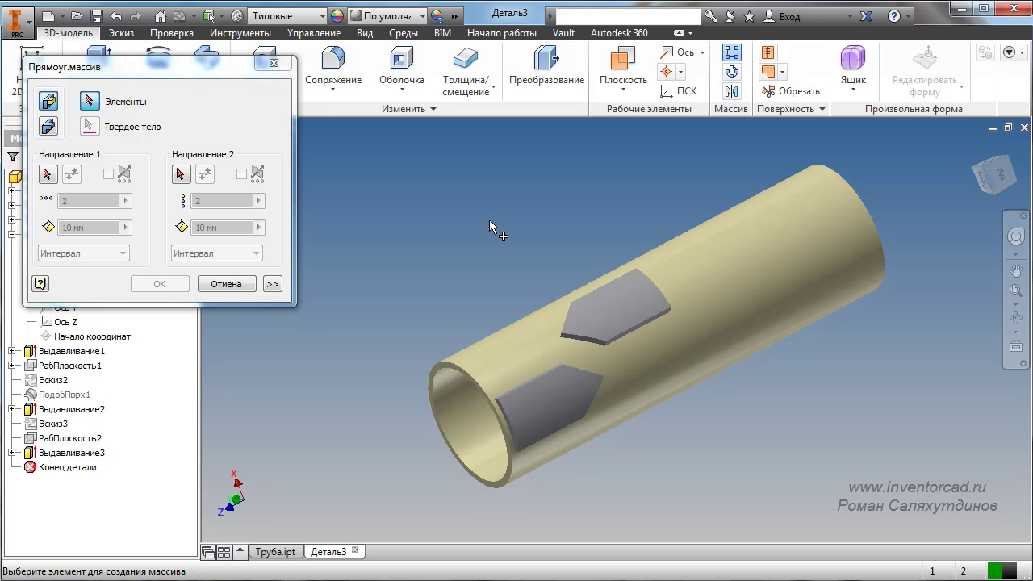
{"action": "left_click", "coordinate": [567, 389]}
{"action": "left_click", "coordinate": [608, 321]}
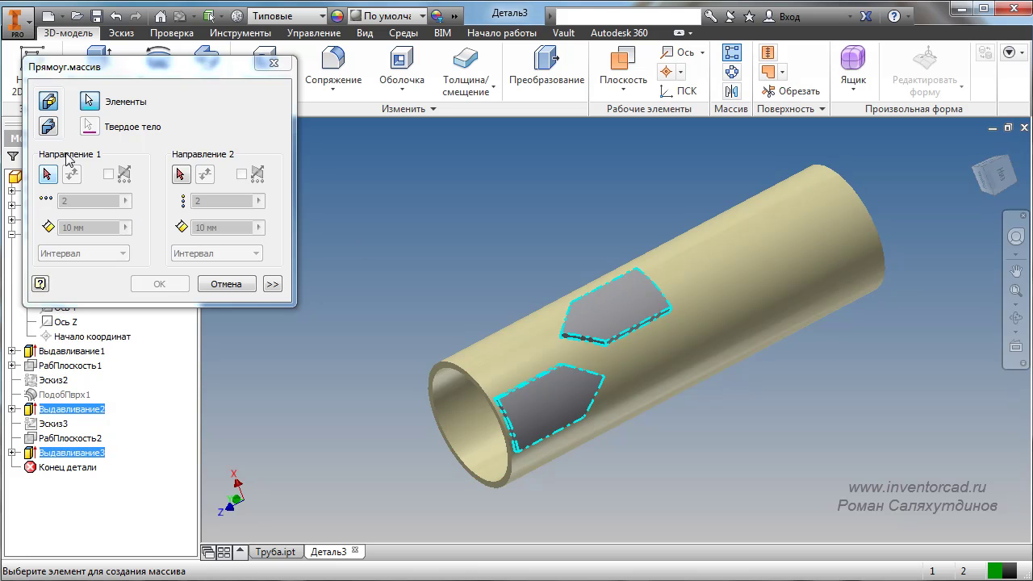
{"action": "left_click", "coordinate": [47, 175]}
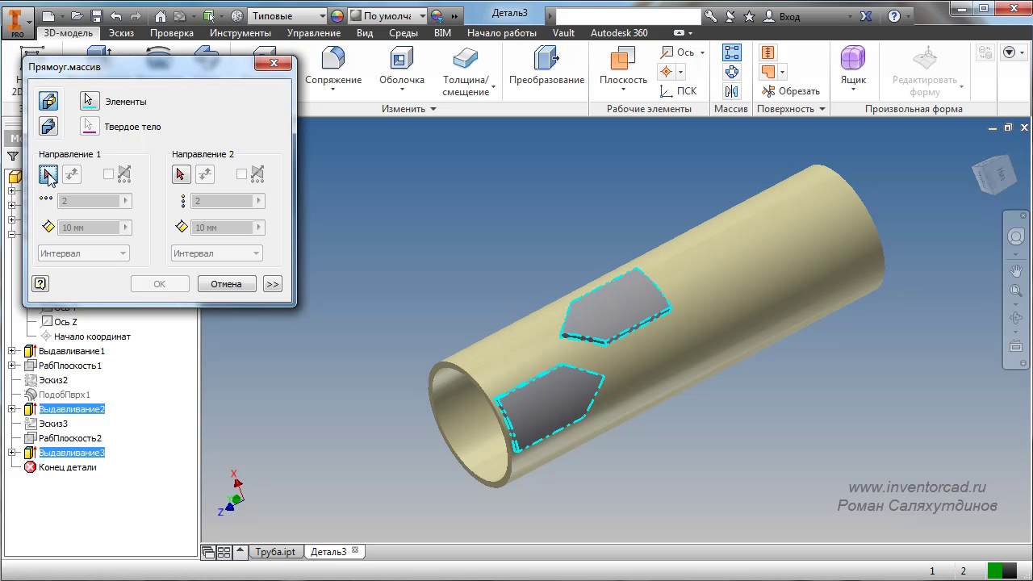
{"action": "scroll", "coordinate": [532, 403], "scroll_direction": "up", "scroll_amount": 6}
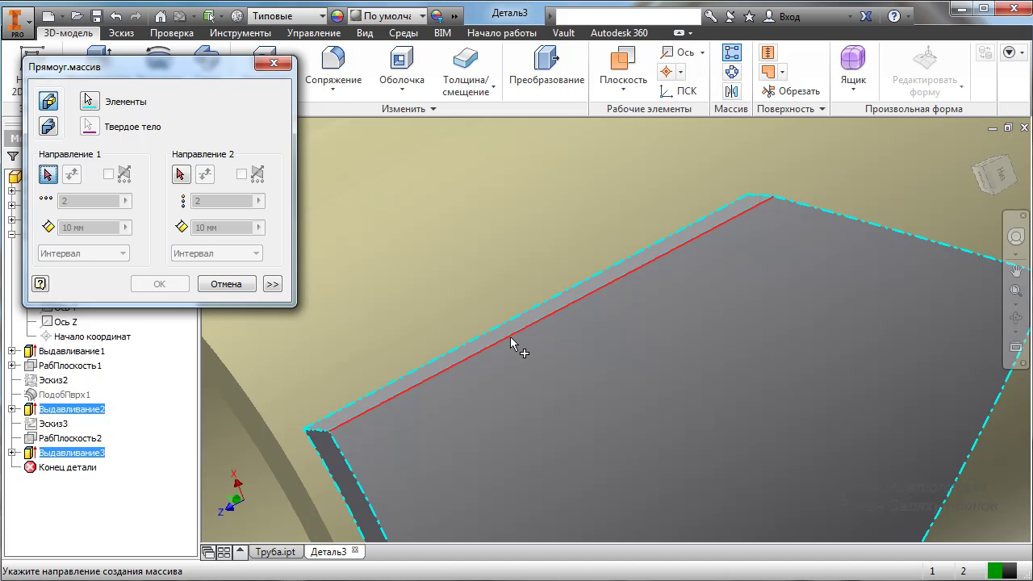
{"action": "left_click", "coordinate": [509, 336]}
{"action": "scroll", "coordinate": [510, 337], "scroll_direction": "down", "scroll_amount": 5}
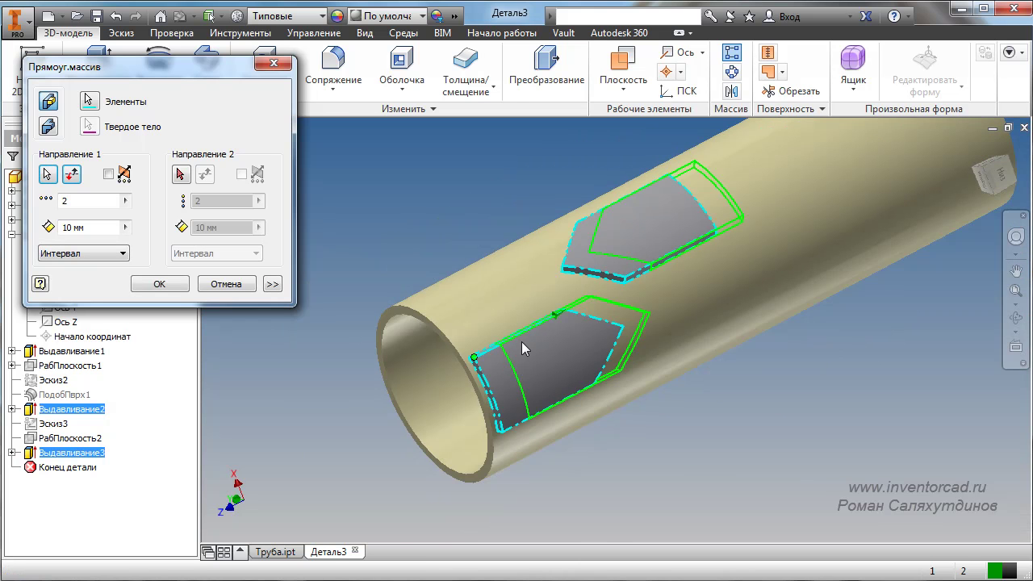
{"action": "middle_click_drag", "start_coordinate": [521, 341], "coordinate": [711, 425]}
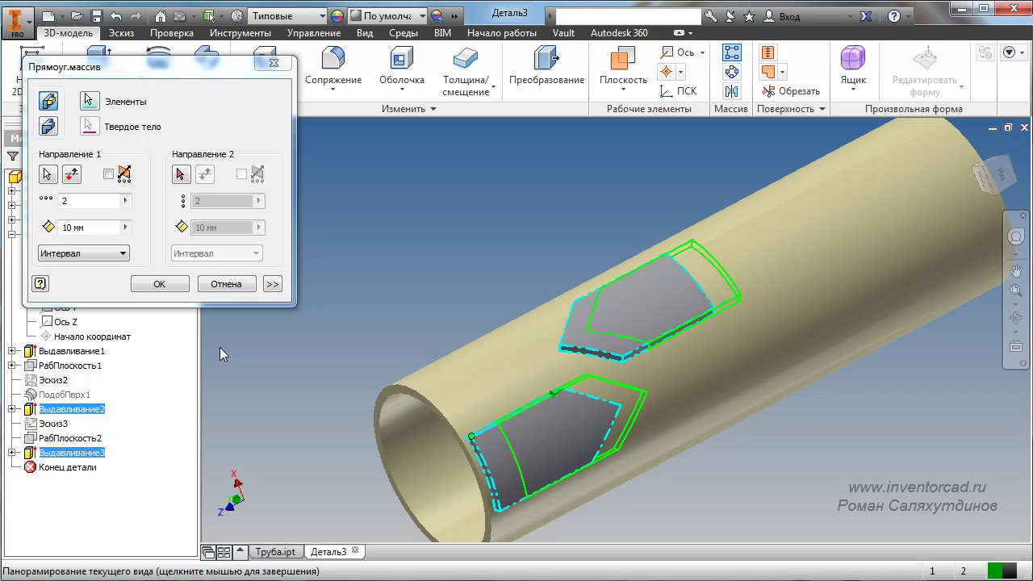
Space the two instances of the rectangular pattern 100 mm apart along the pipe and create the pattern.
{"action": "double_click", "coordinate": [68, 227]}
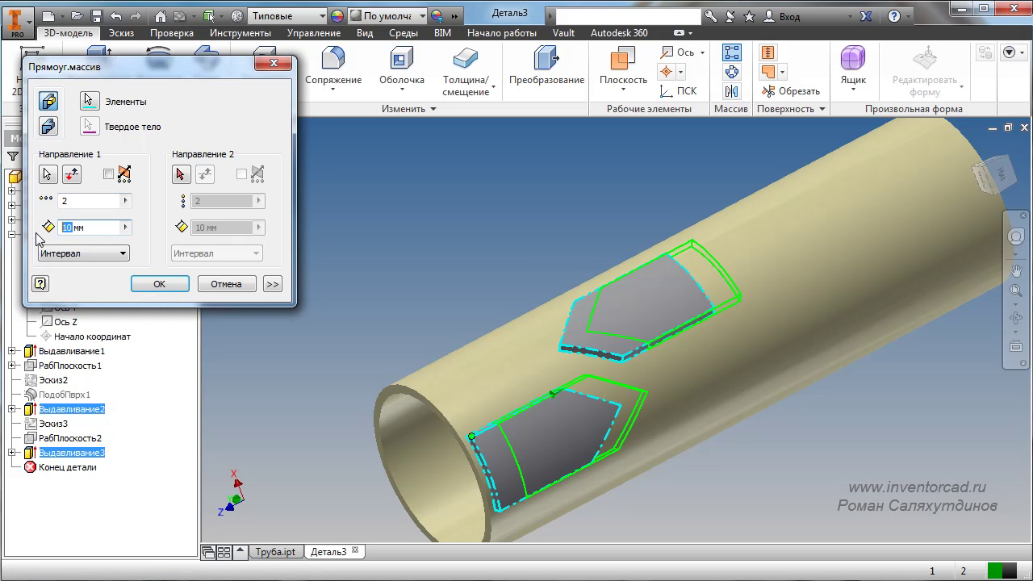
{"action": "type", "text": "100"}
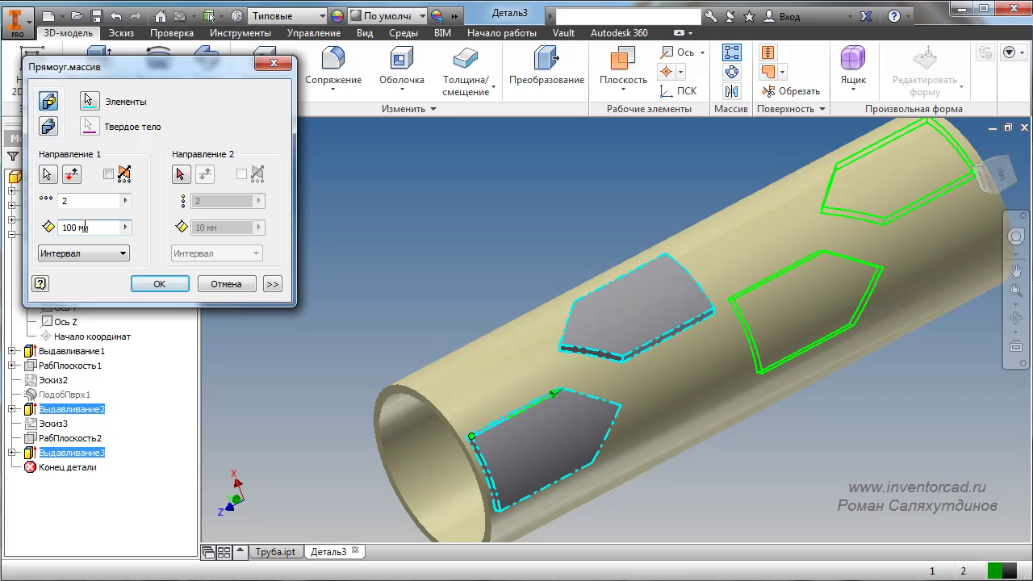
{"action": "middle_click_drag", "start_coordinate": [487, 324], "coordinate": [483, 336], "text": "shift"}
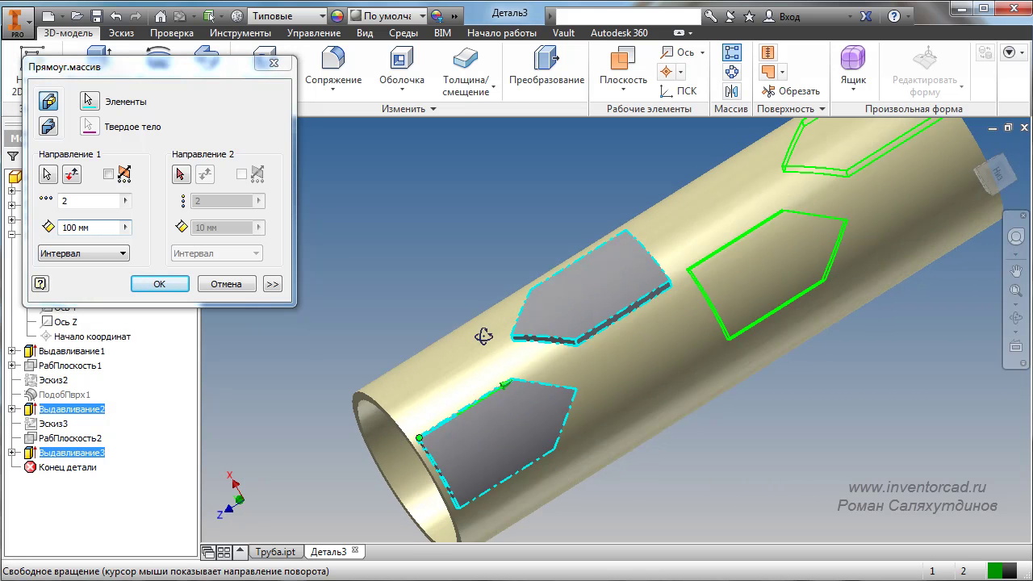
{"action": "middle_click_drag", "start_coordinate": [665, 347], "coordinate": [704, 372], "text": "shift"}
{"action": "scroll", "coordinate": [688, 367], "scroll_direction": "up", "scroll_amount": 3}
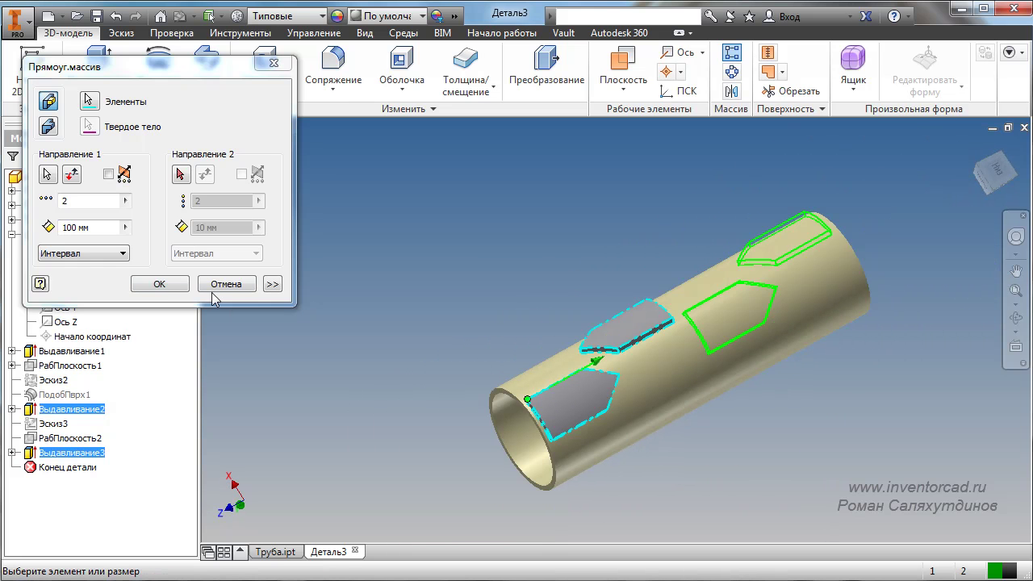
{"action": "left_click", "coordinate": [158, 283]}
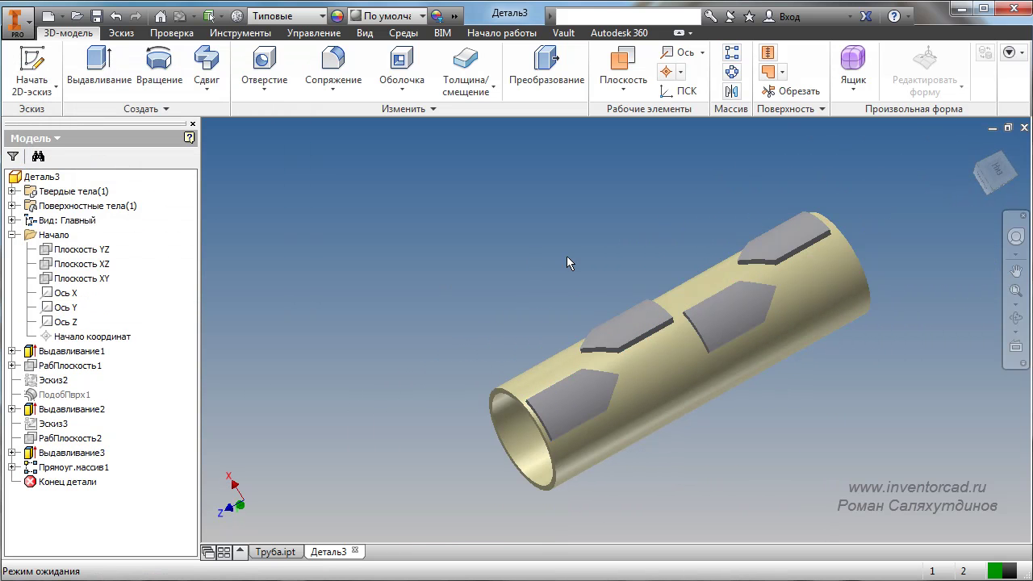
Start a circular pattern of both pad extrusions and the rectangular pattern, using the pipe's inner cylindrical face as the rotation axis.
{"action": "middle_click_drag", "start_coordinate": [566, 255], "coordinate": [615, 296], "text": "shift"}
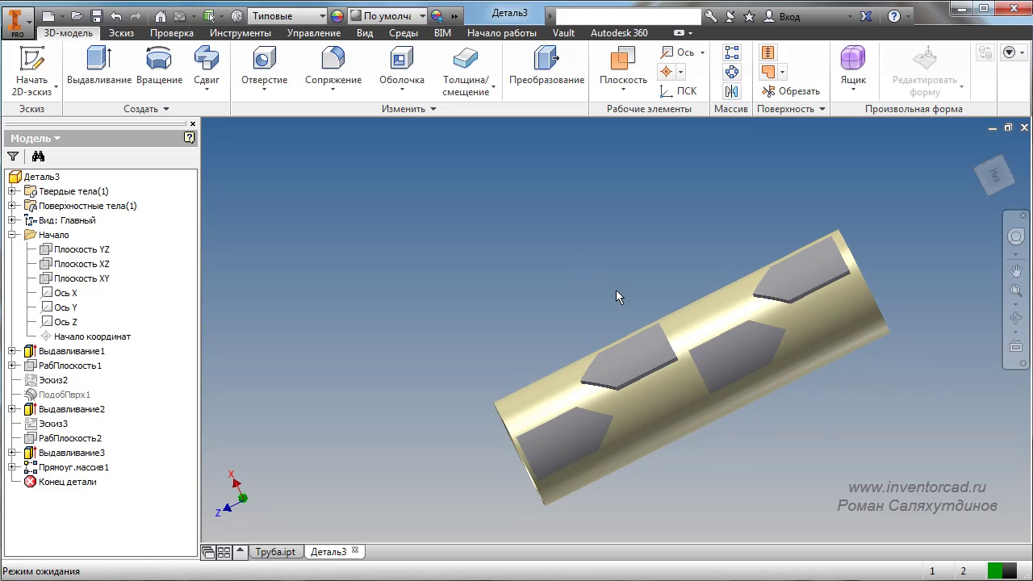
{"action": "left_click", "coordinate": [732, 74]}
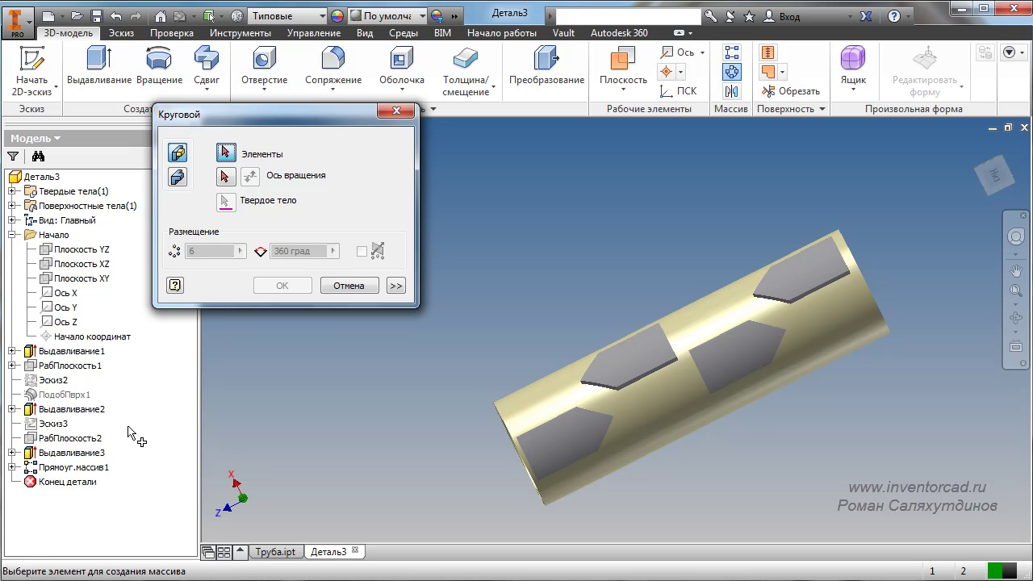
{"action": "left_click", "coordinate": [81, 409]}
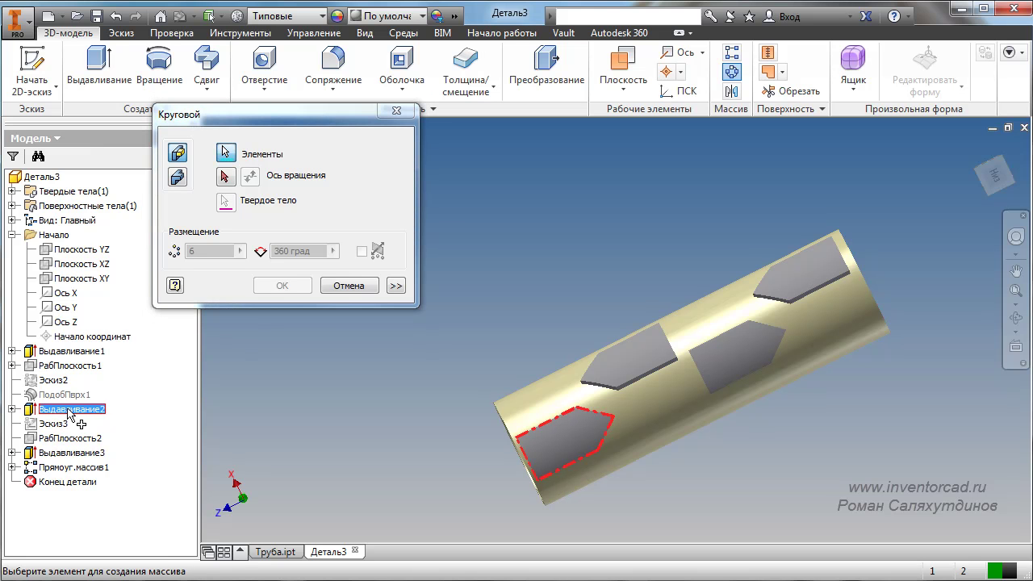
{"action": "left_click", "coordinate": [81, 453]}
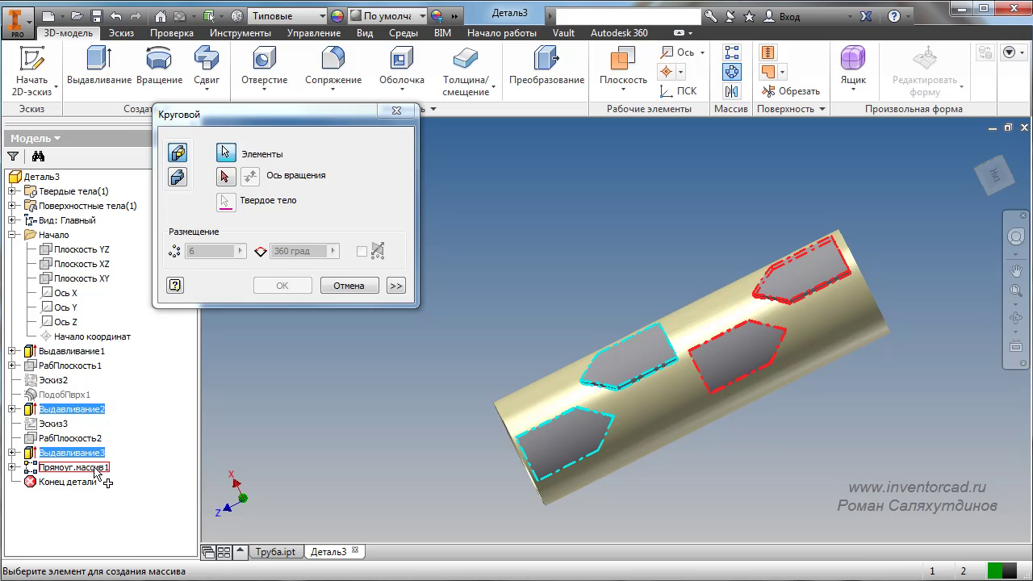
{"action": "left_click", "coordinate": [96, 470]}
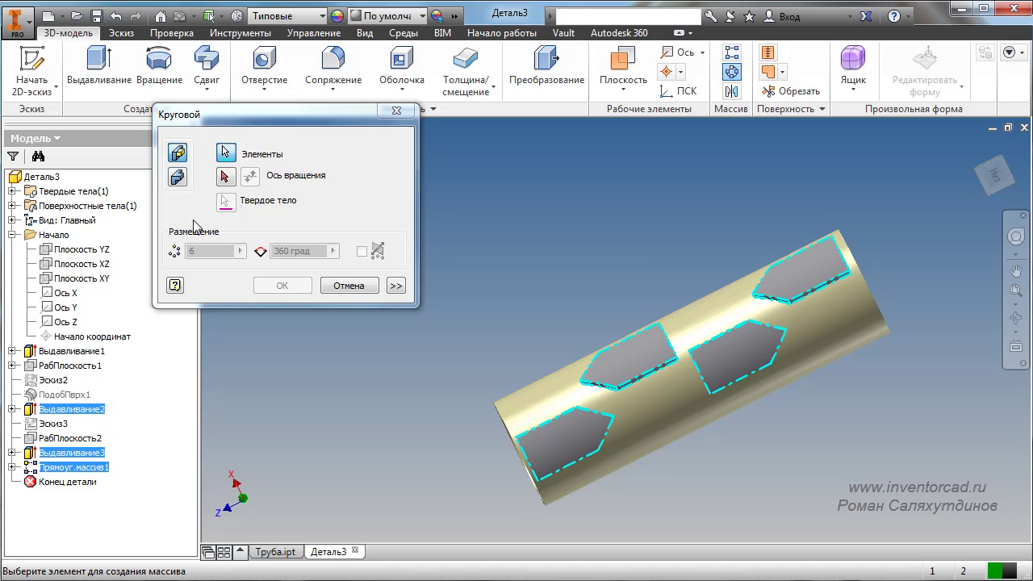
{"action": "left_click", "coordinate": [229, 175]}
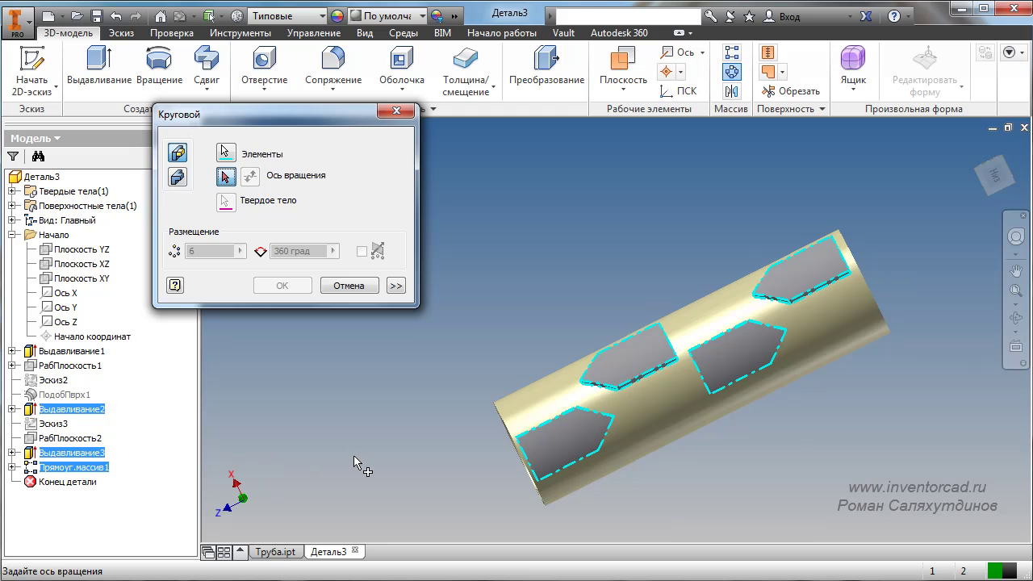
{"action": "middle_click_drag", "start_coordinate": [388, 472], "coordinate": [452, 453], "text": "shift"}
{"action": "scroll", "coordinate": [476, 474], "scroll_direction": "up", "scroll_amount": 4}
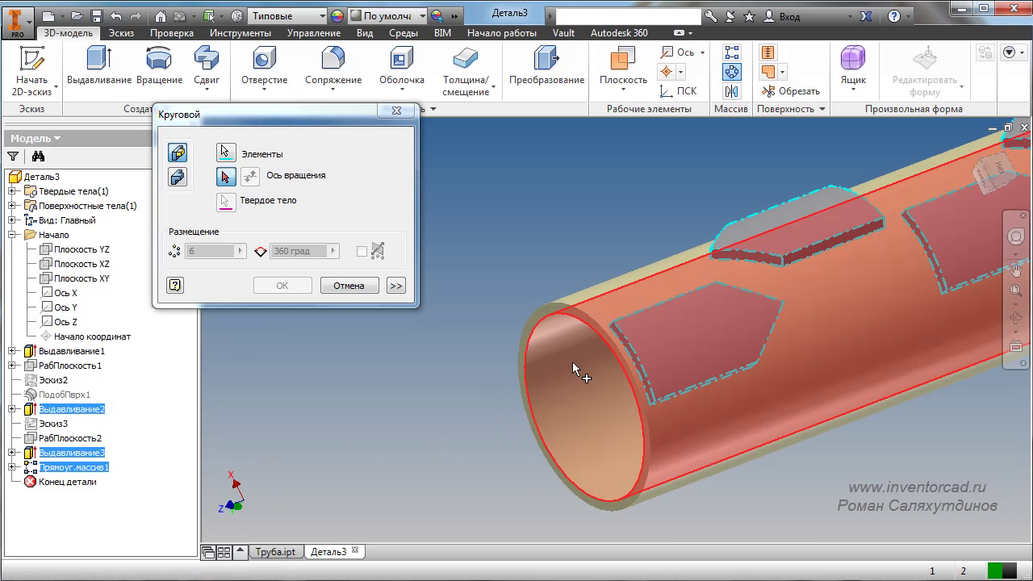
{"action": "left_click", "coordinate": [567, 366]}
{"action": "scroll", "coordinate": [562, 366], "scroll_direction": "down", "scroll_amount": 2}
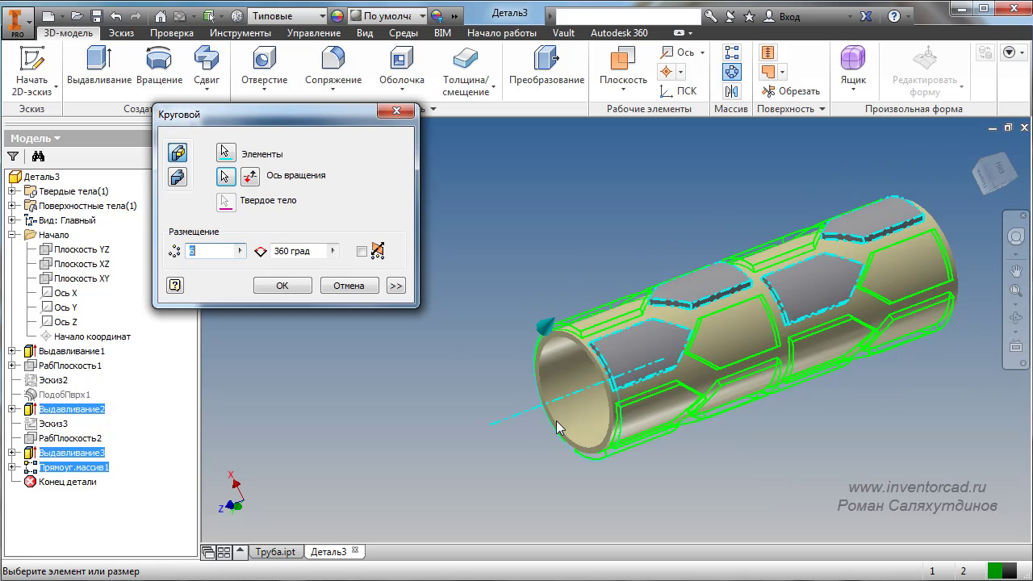
Set the circular pattern to 4 instances over 360 degrees and create it around the pipe.
{"action": "middle_click_drag", "start_coordinate": [782, 413], "coordinate": [628, 432], "text": "shift"}
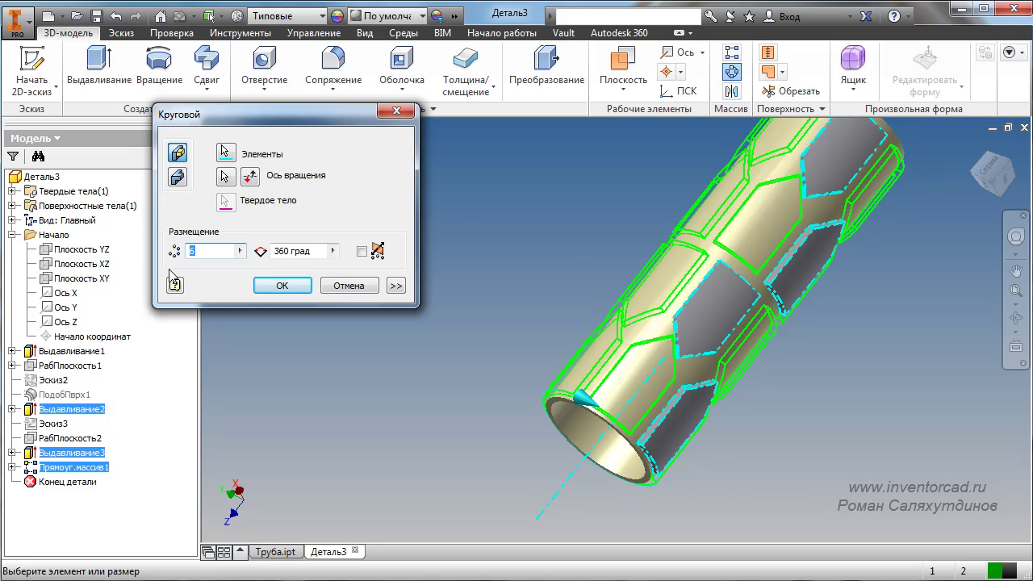
{"action": "type", "text": "4"}
{"action": "scroll", "coordinate": [789, 409], "scroll_direction": "down", "scroll_amount": 5}
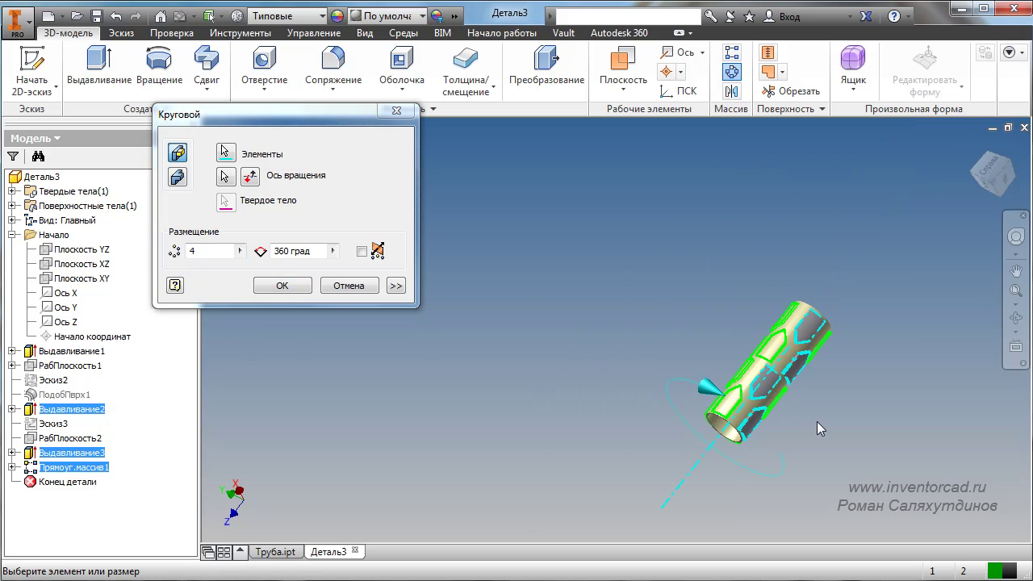
{"action": "middle_click_drag", "start_coordinate": [816, 421], "coordinate": [718, 391], "text": "shift"}
{"action": "scroll", "coordinate": [772, 401], "scroll_direction": "up", "scroll_amount": 5}
{"action": "scroll", "coordinate": [817, 408], "scroll_direction": "down", "scroll_amount": 3}
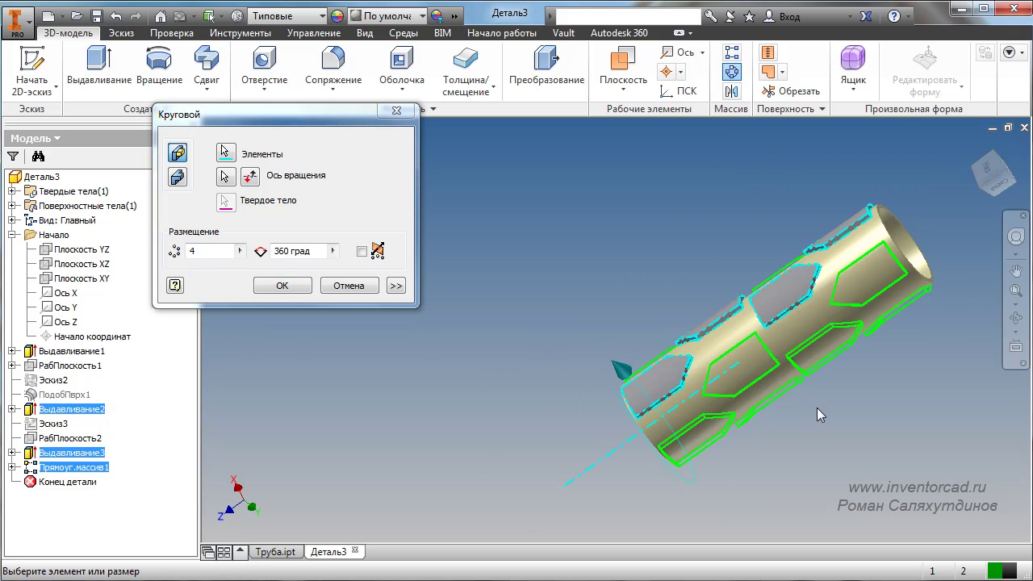
{"action": "middle_click_drag", "start_coordinate": [816, 407], "coordinate": [857, 384], "text": "shift"}
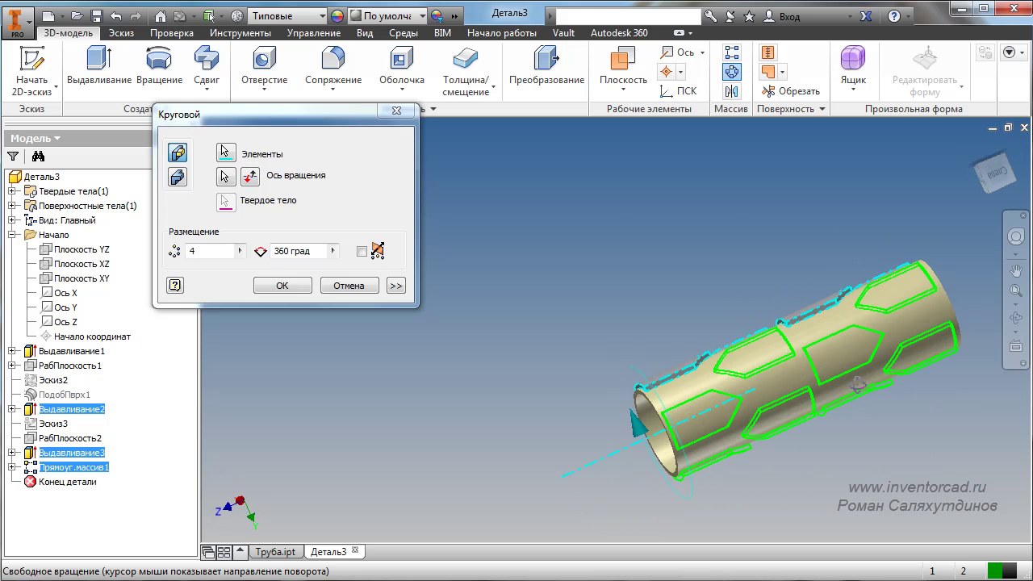
{"action": "left_click", "coordinate": [280, 286]}
{"action": "middle_click_drag", "start_coordinate": [652, 315], "coordinate": [870, 262]}
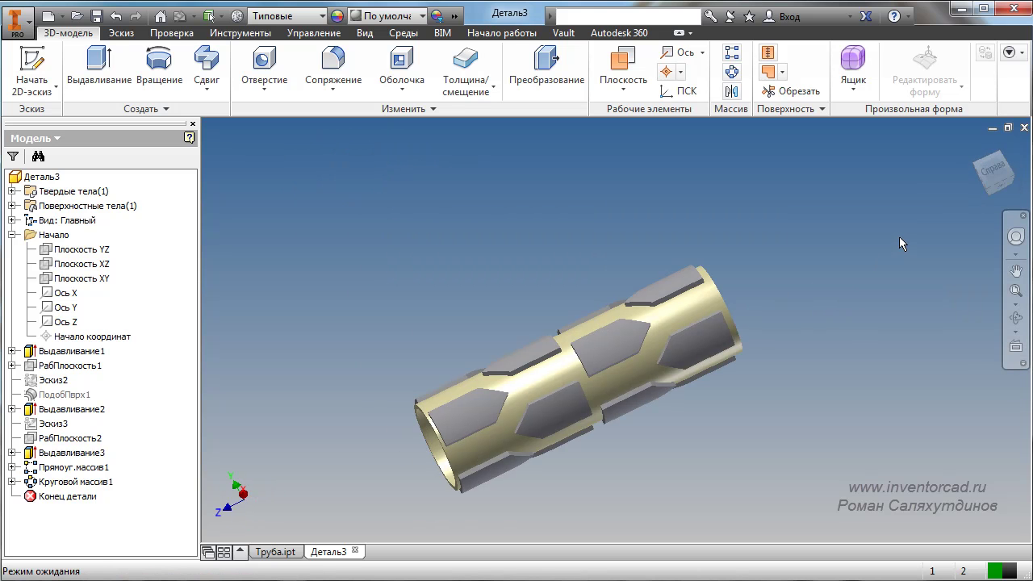
{"action": "key", "text": "F6"}
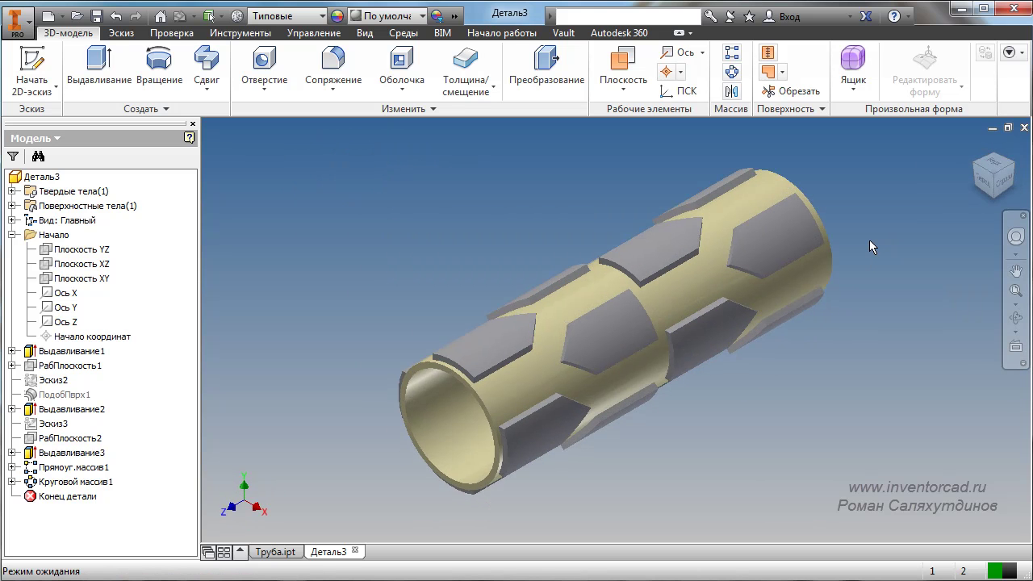